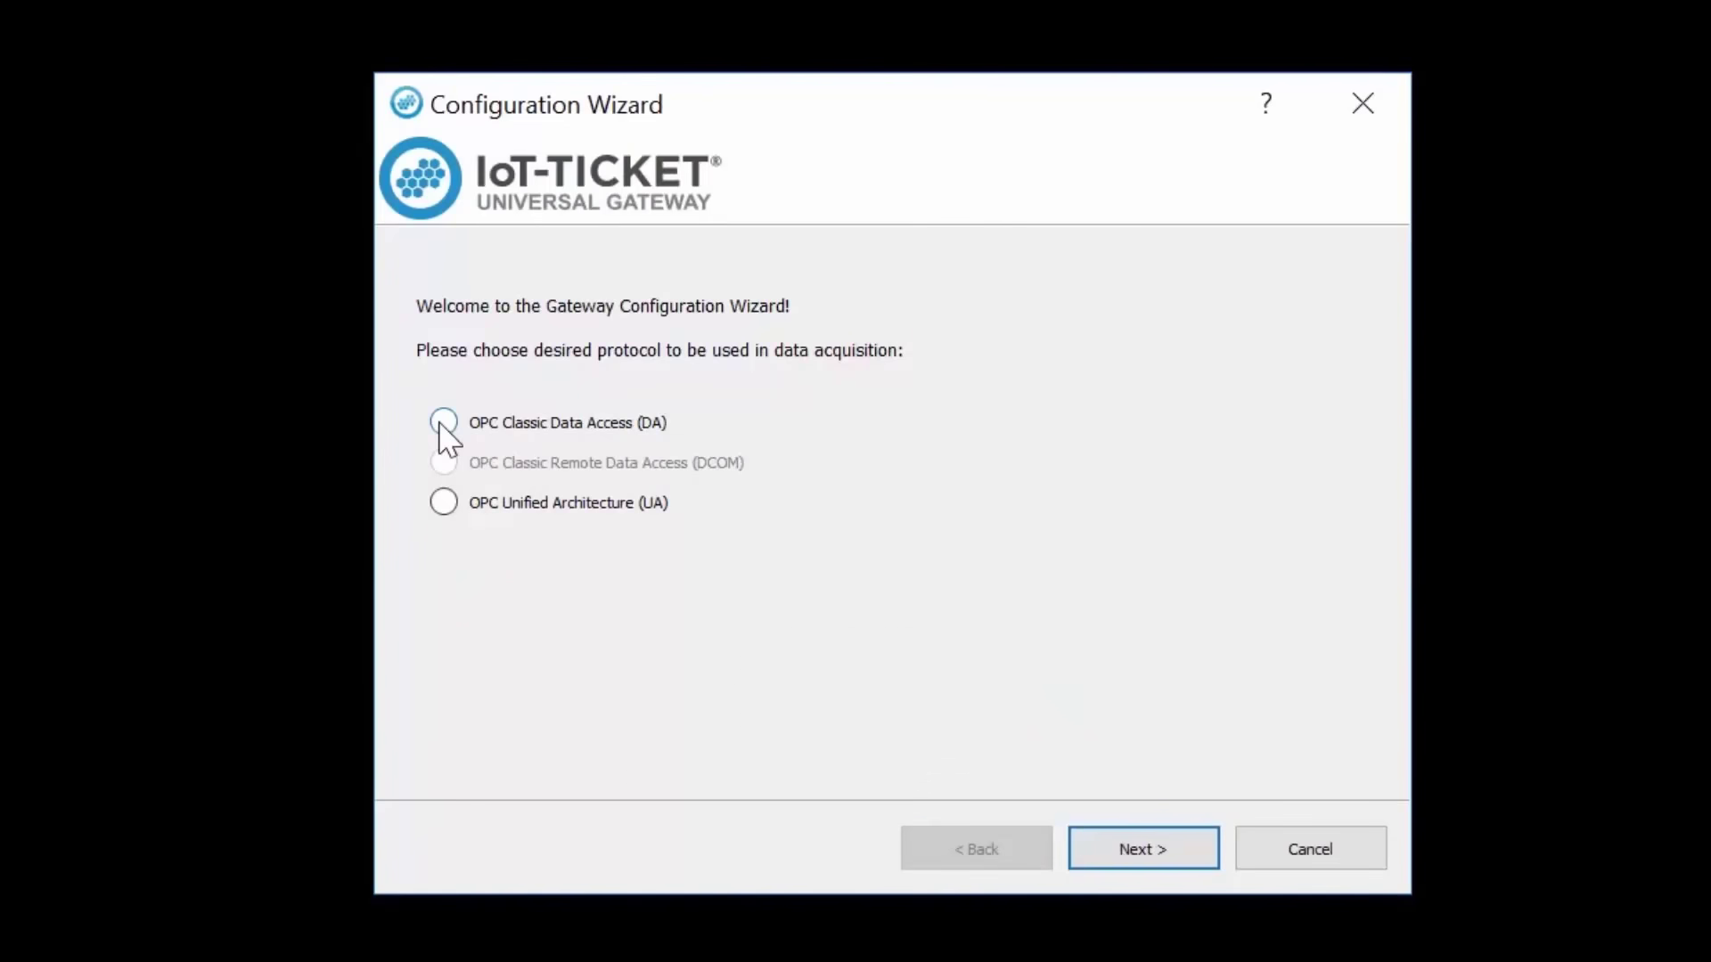
- Accept OPC Classic DA with automatic tag browsing, then begin naming the device Amazing OPC Thing
click(1131, 851)
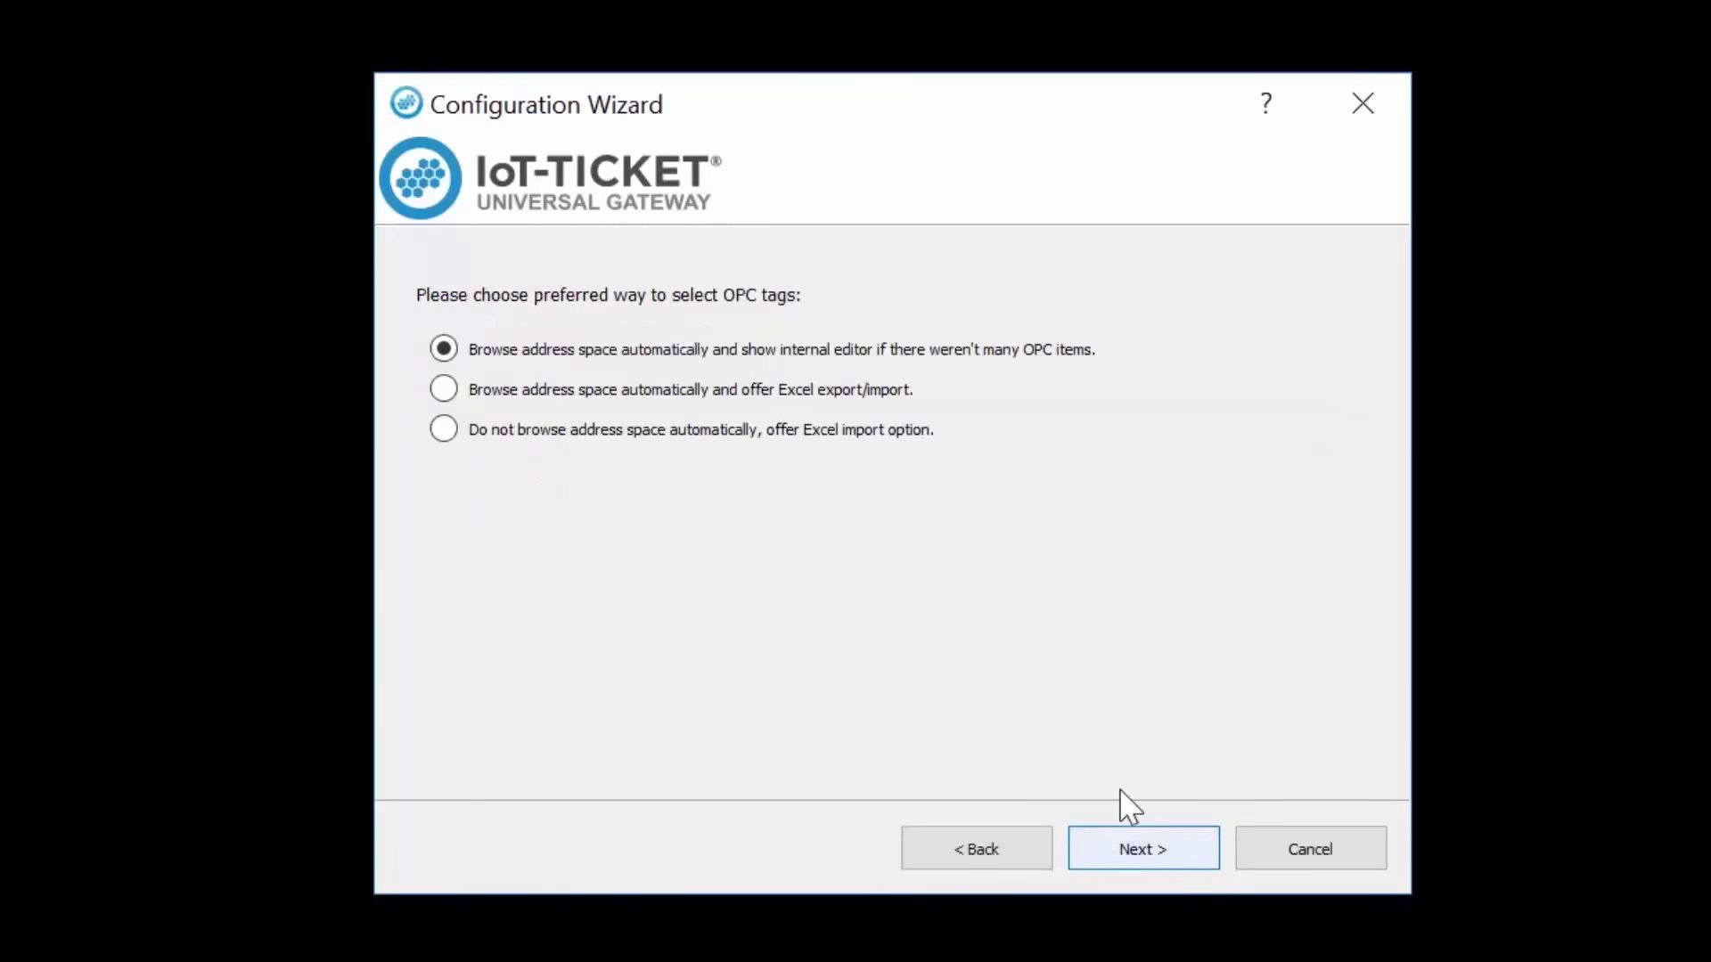
click(1157, 850)
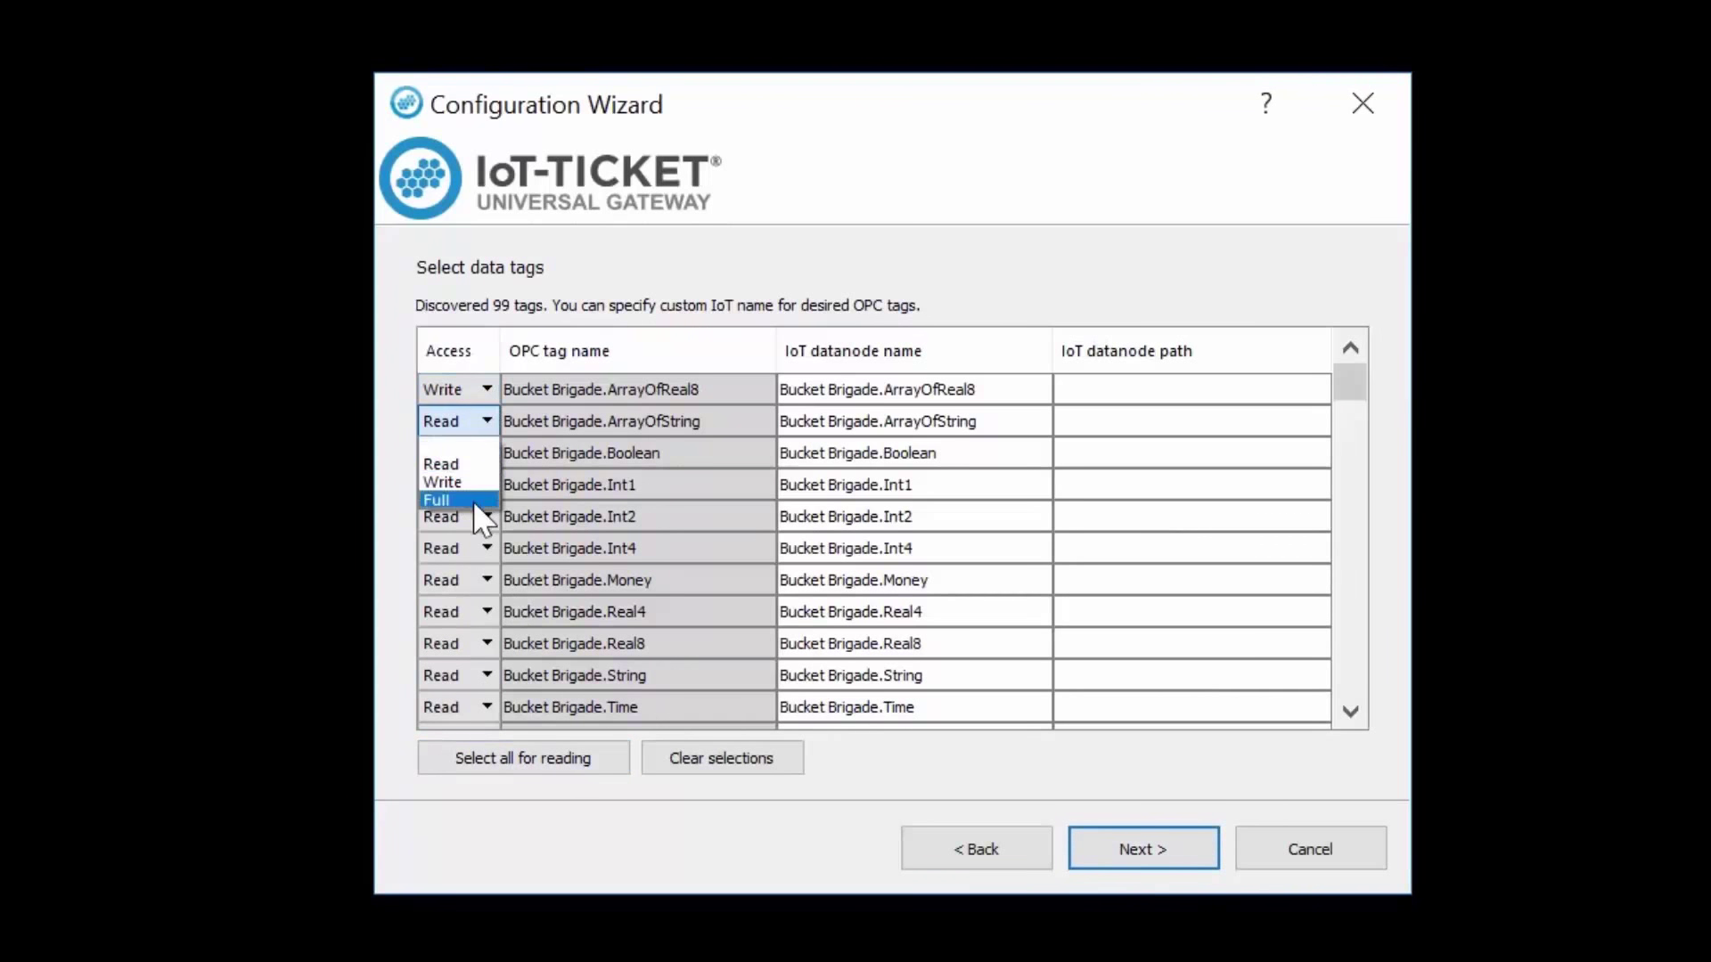
click(1194, 862)
click(721, 428)
text(Amazing OPC Thing)
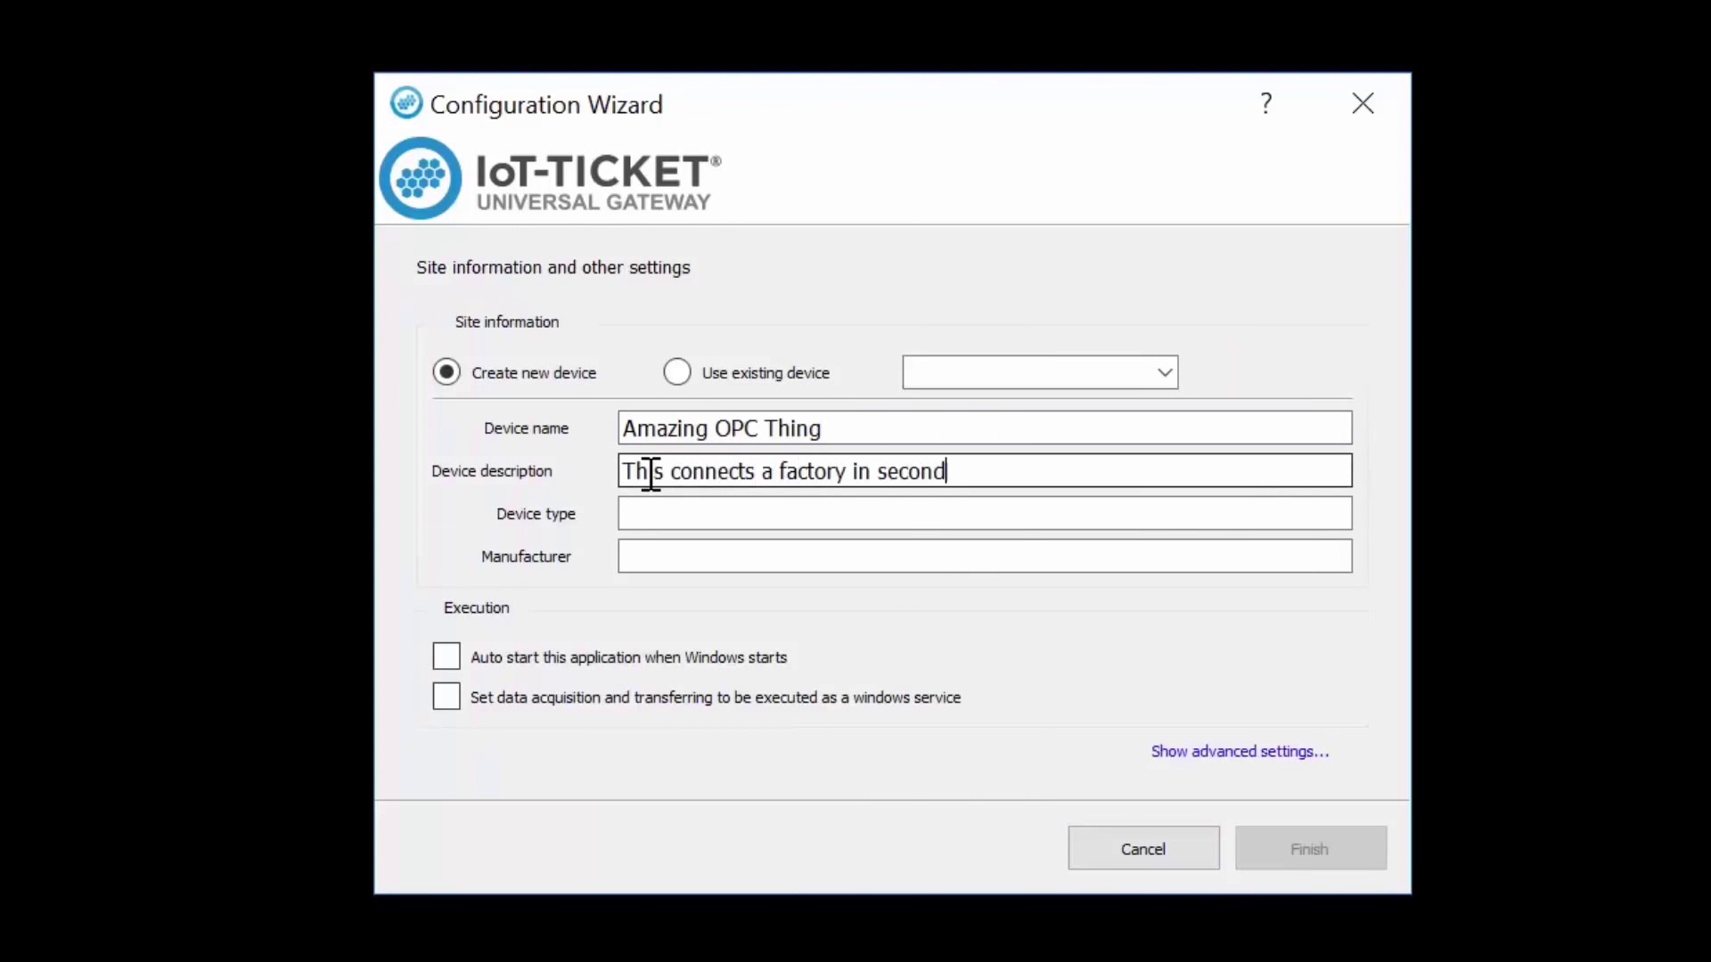
text(apica)
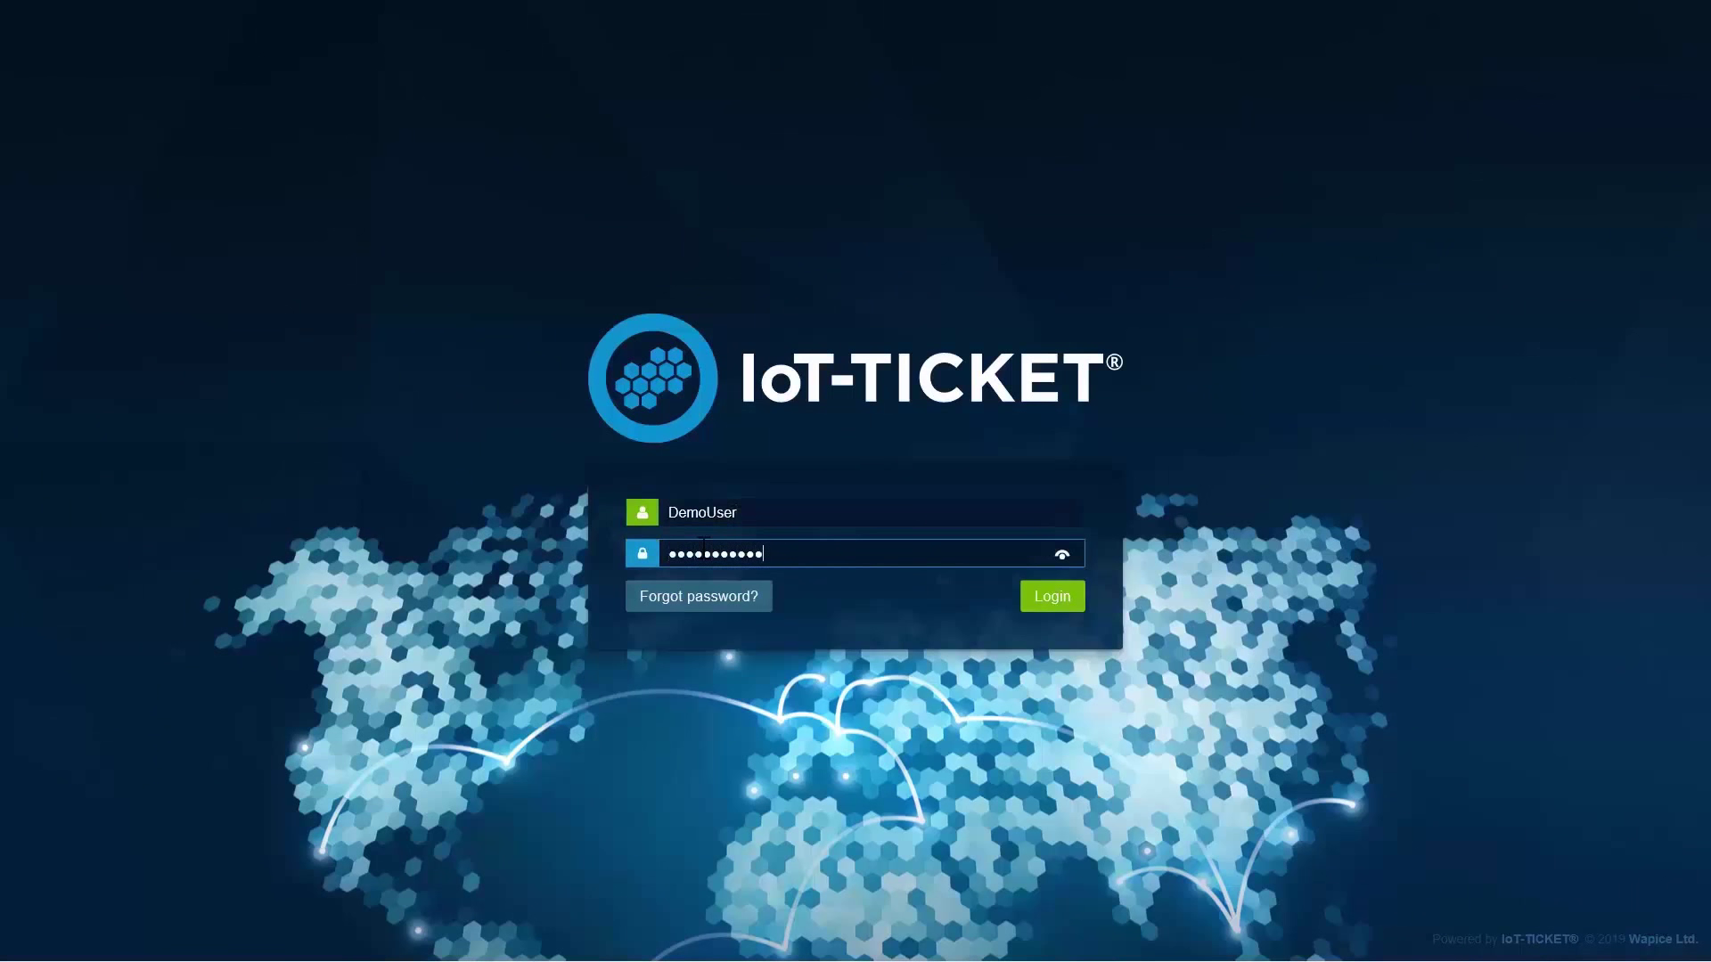
- Log in, reset the map to world view, switch Valves 1, 3 and 4 off, and dismiss the demo dialog
click(1053, 602)
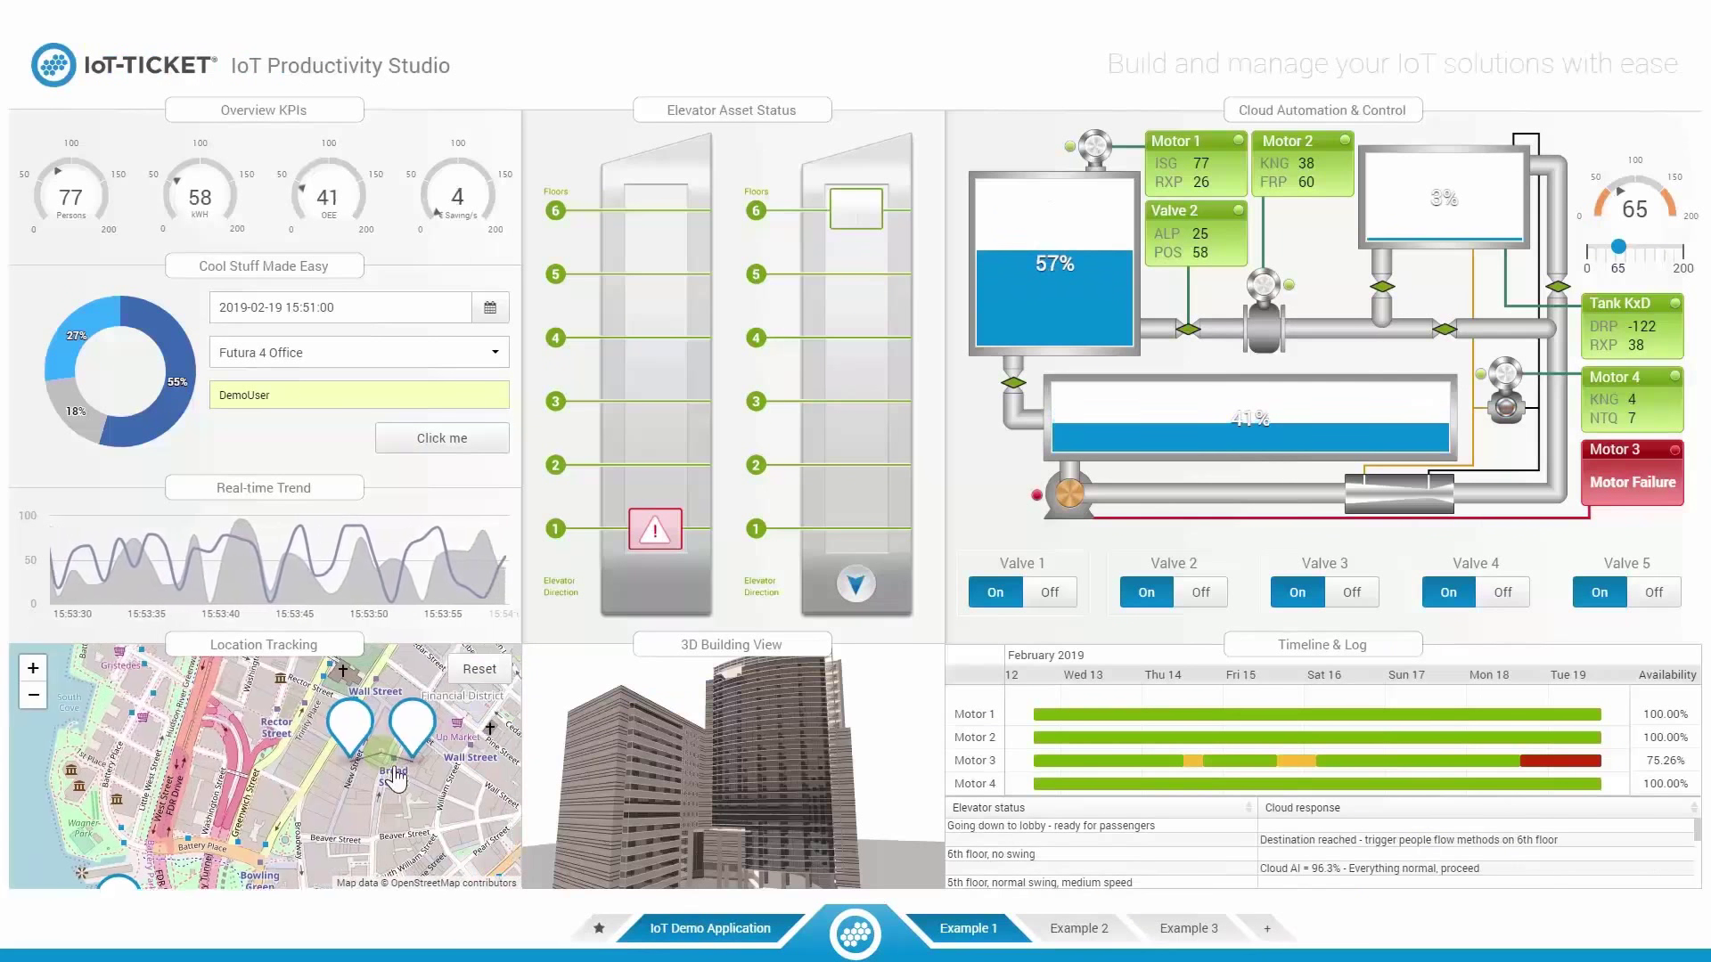
click(481, 671)
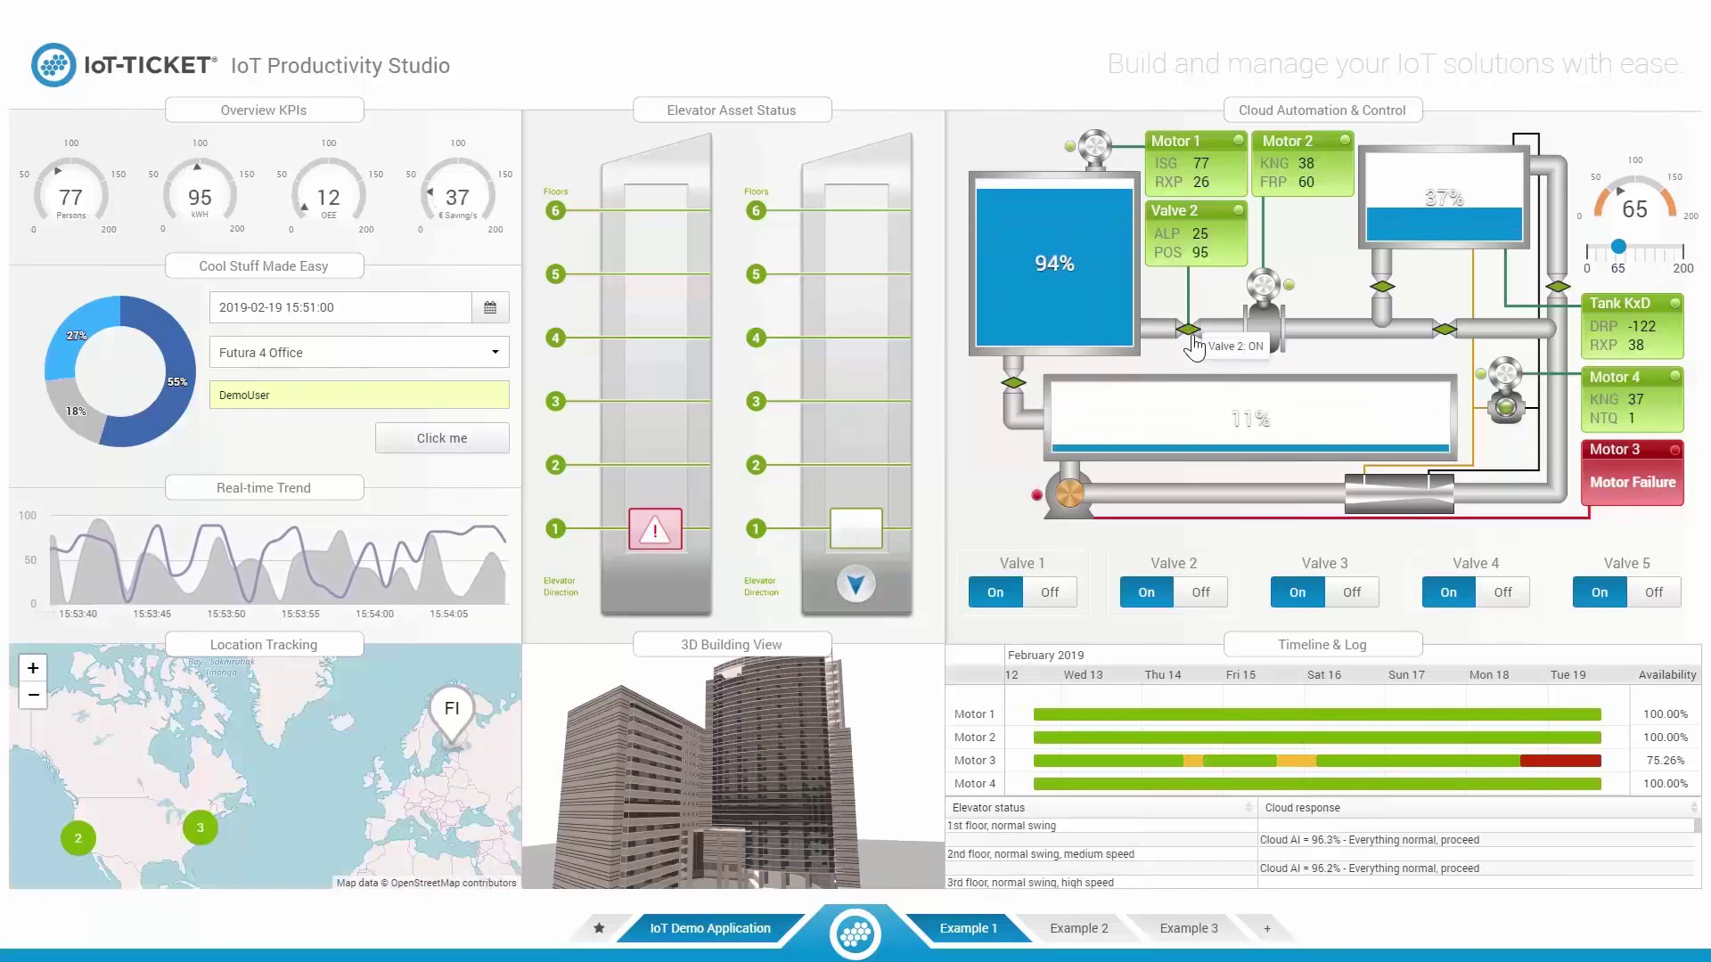
click(1049, 594)
click(1350, 593)
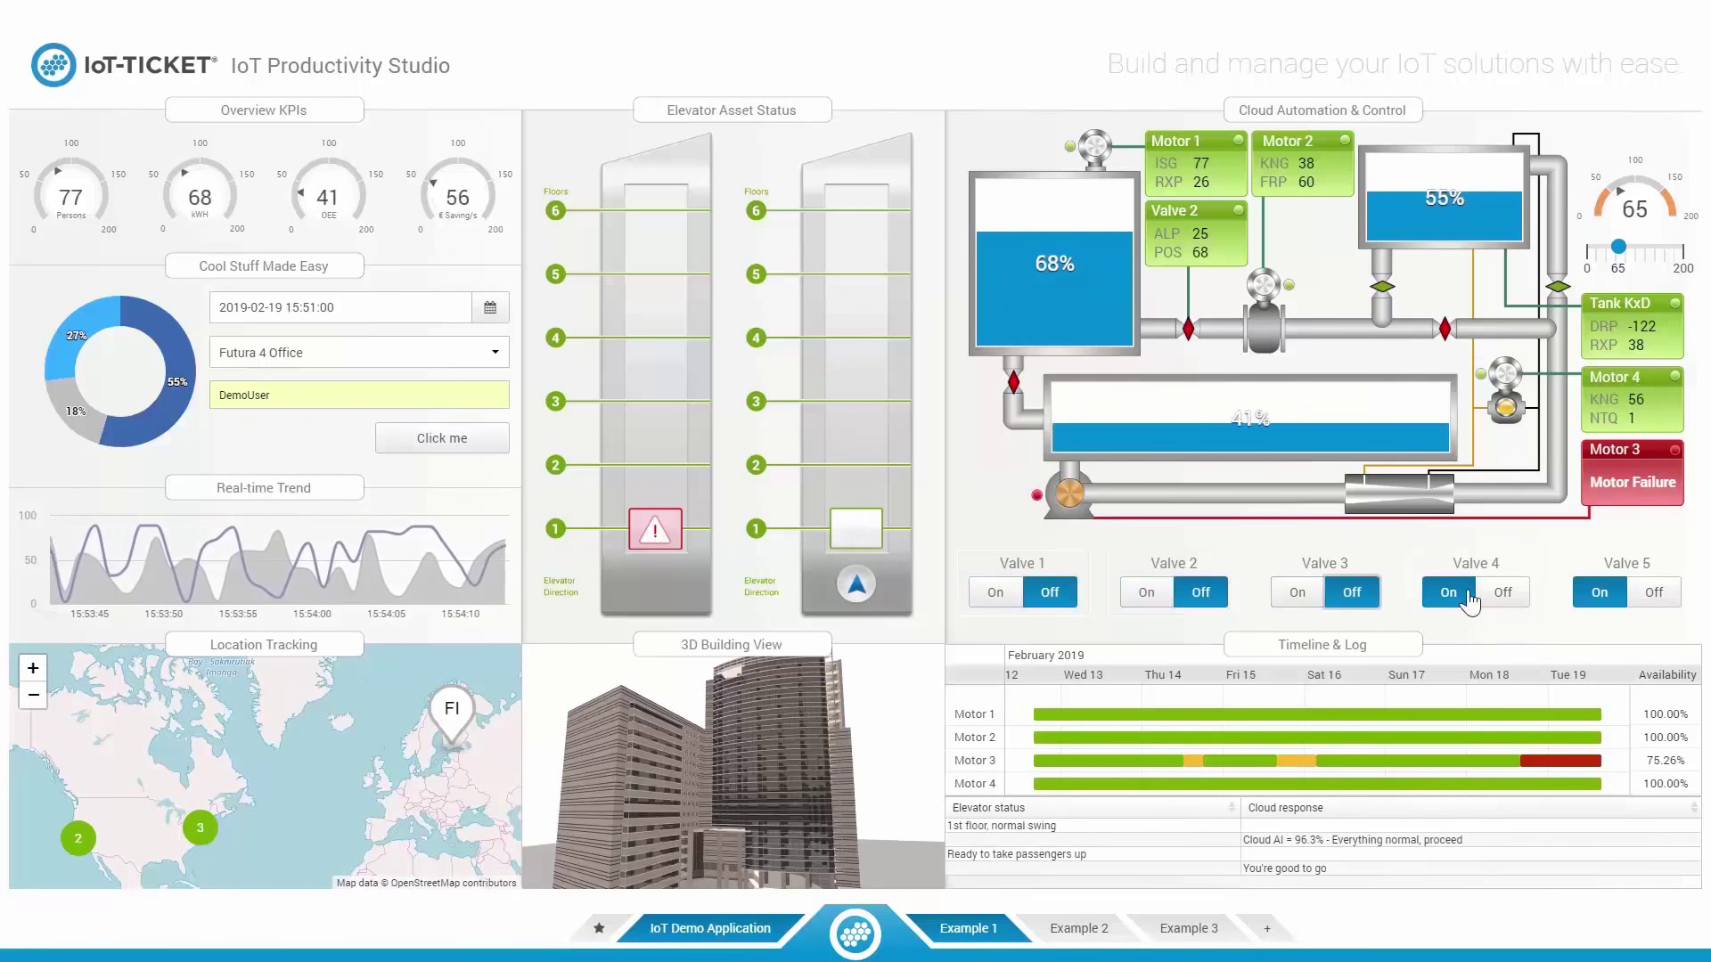
click(1502, 592)
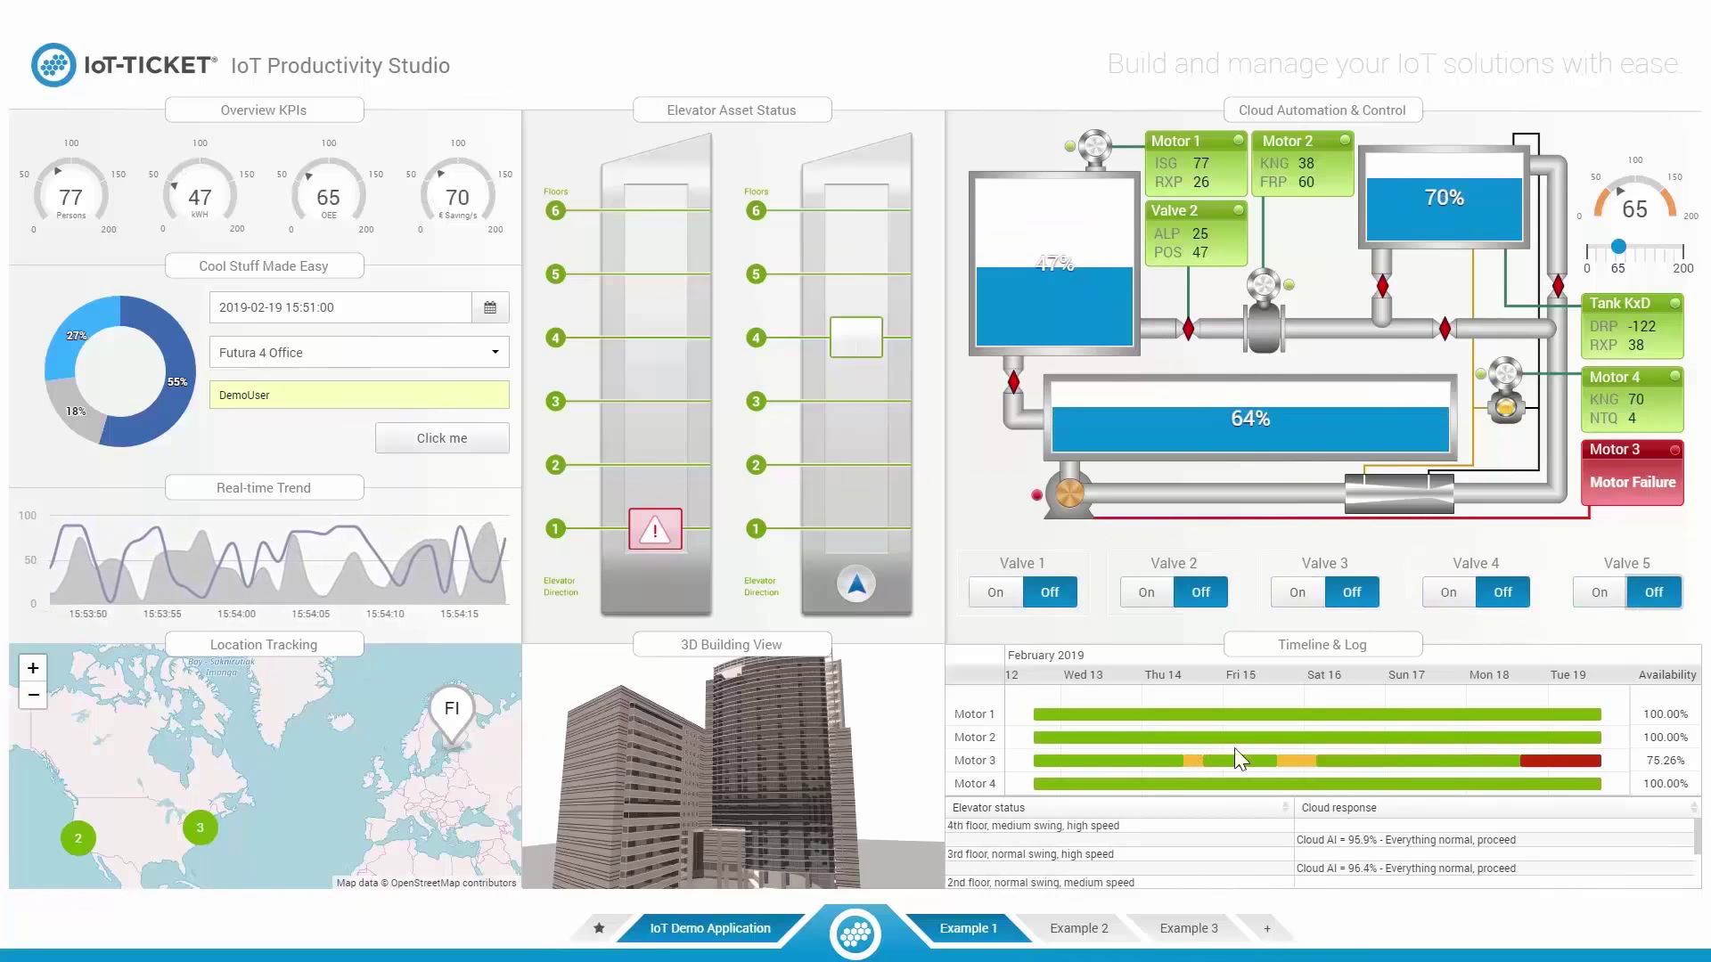
click(425, 449)
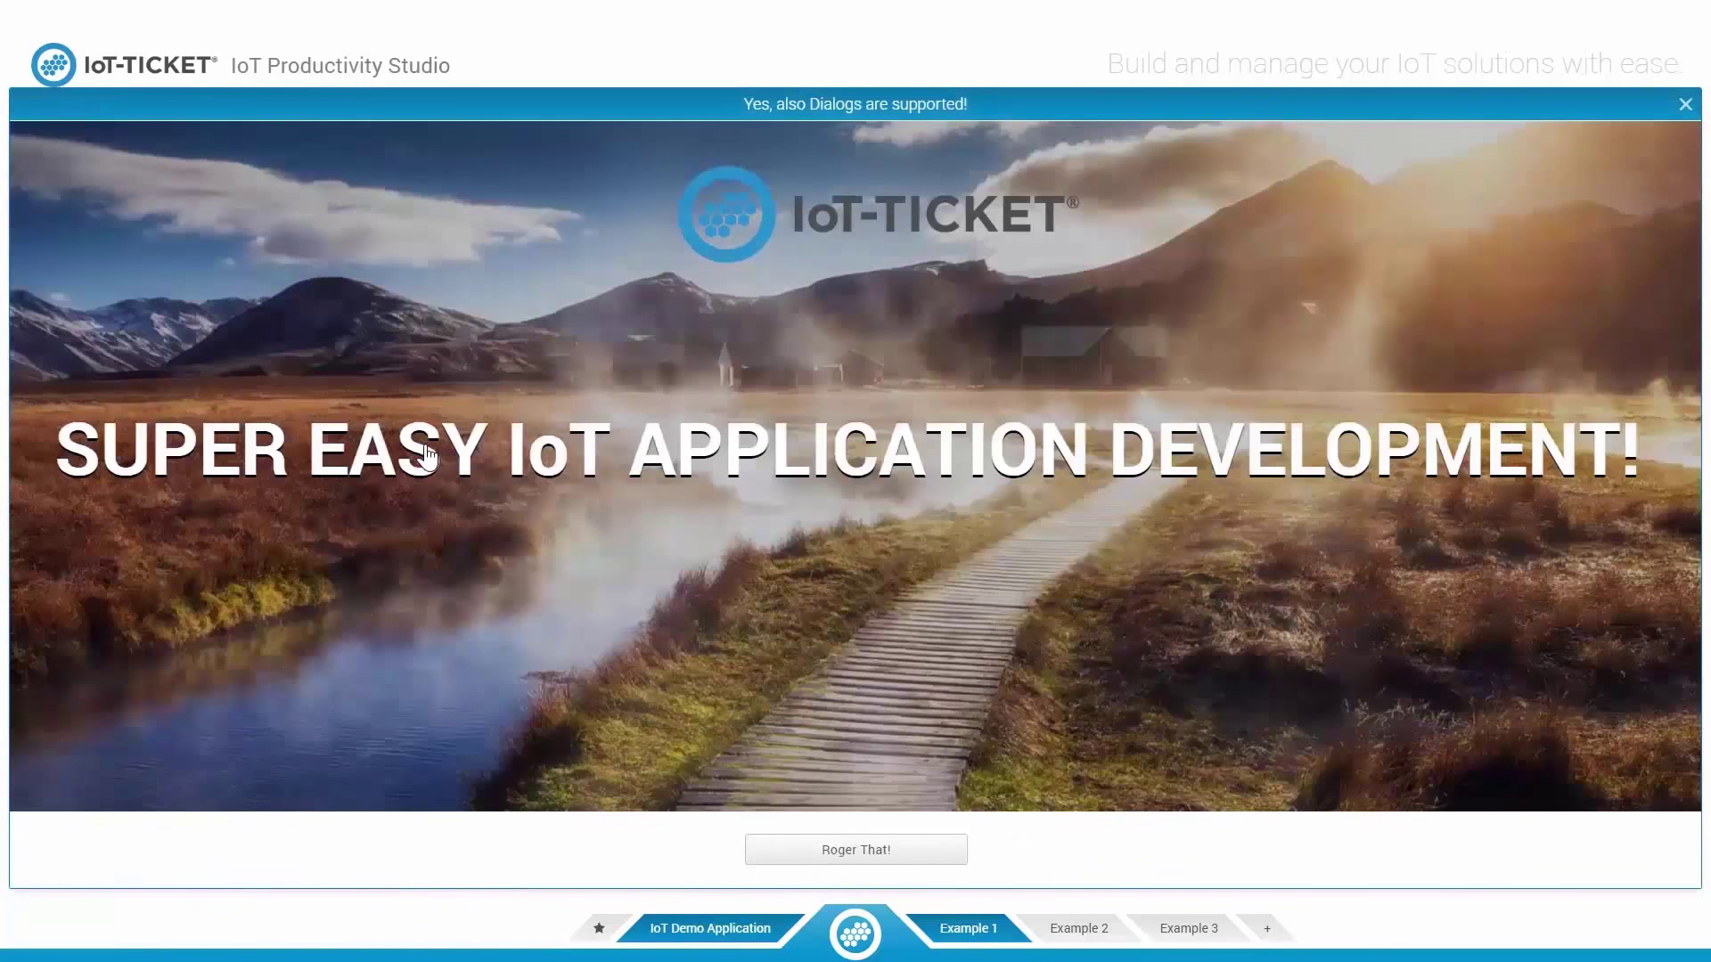
click(906, 853)
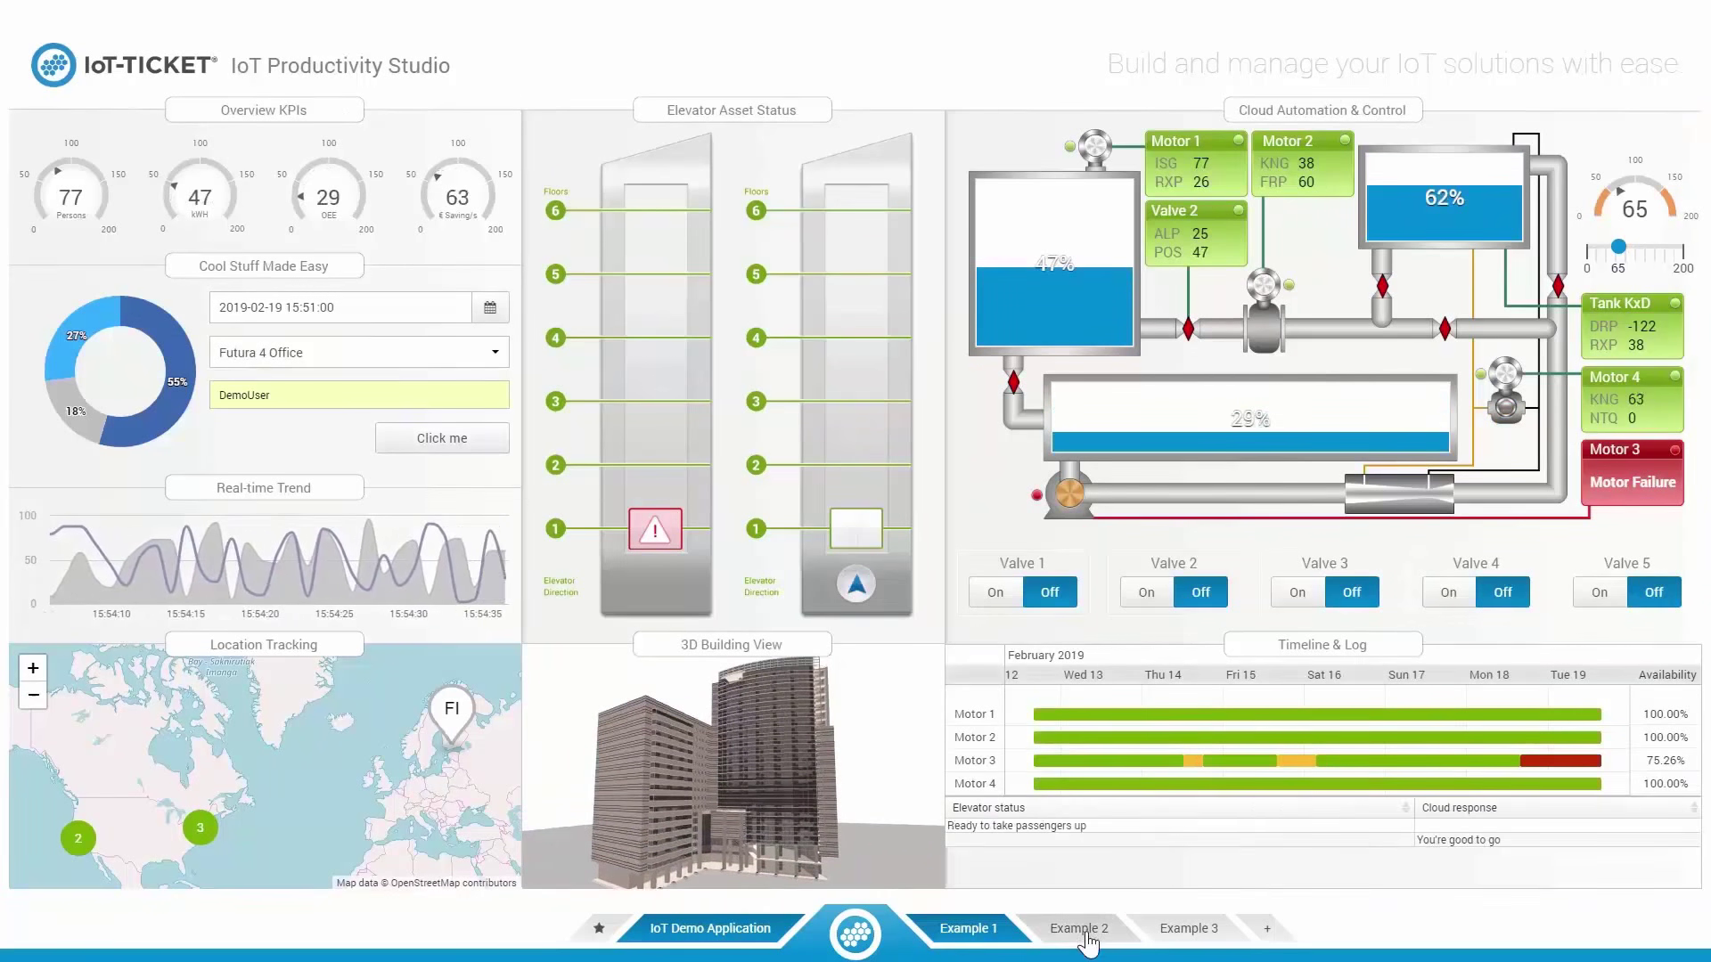
- Zoom into a time range on the Example 3 Bitcoin chart, then reset the zoom
click(1189, 927)
drag(909, 341, 1056, 629)
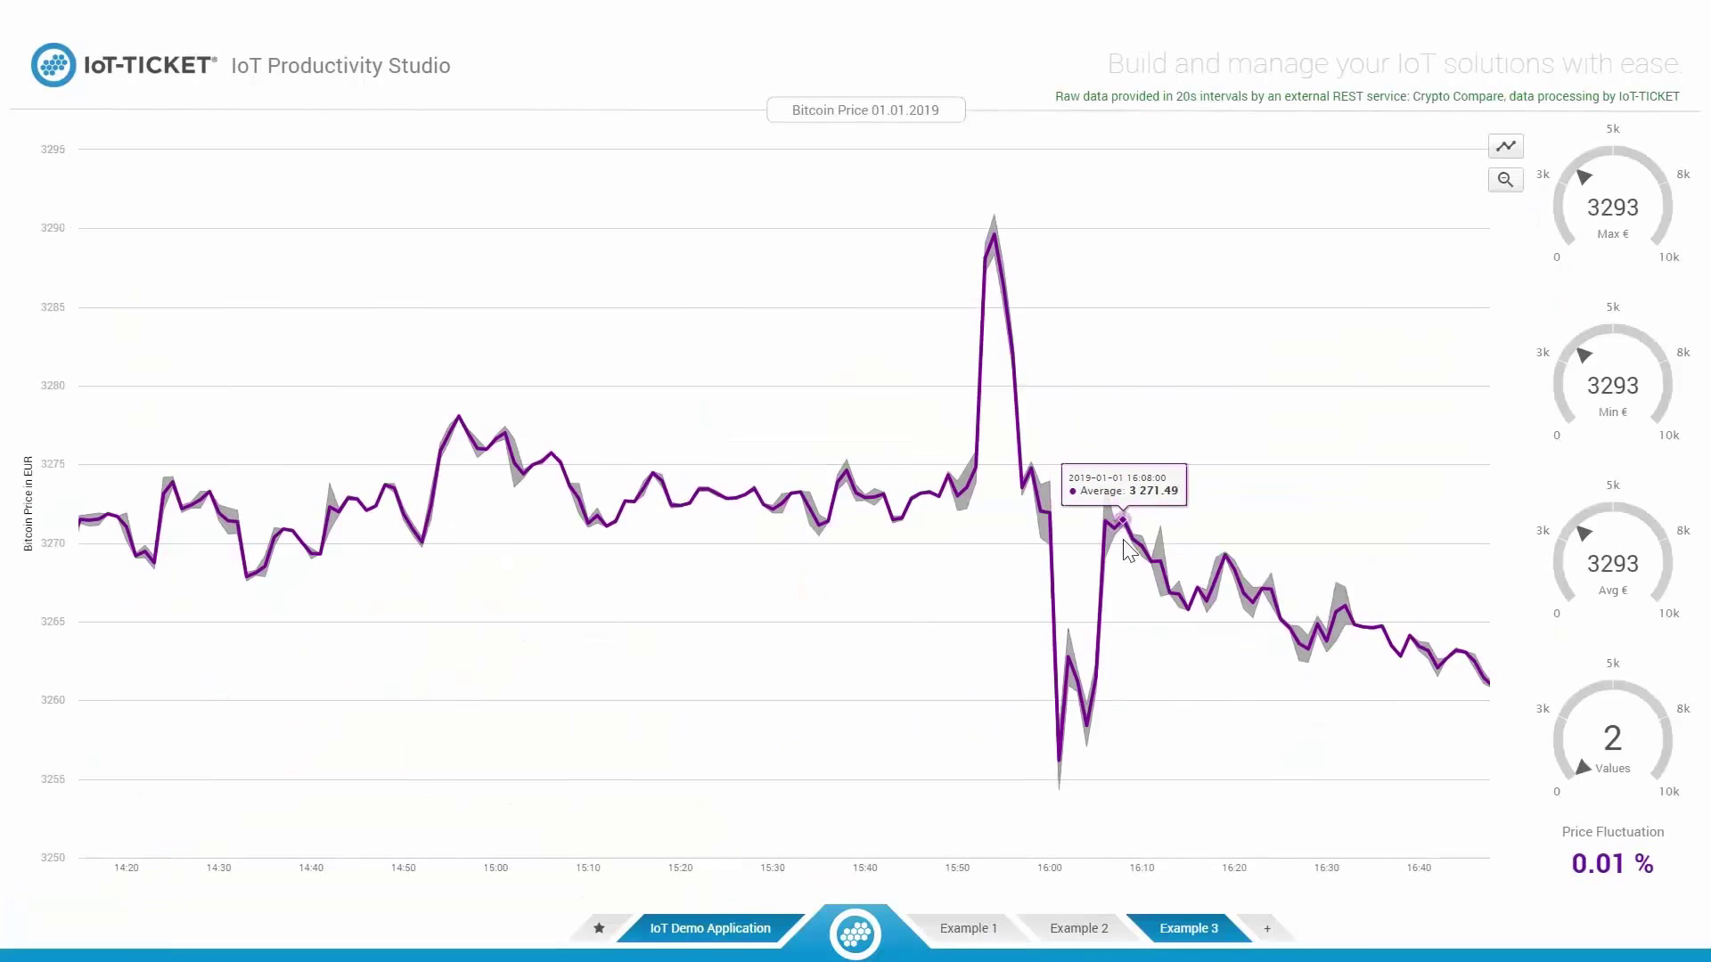
click(1505, 150)
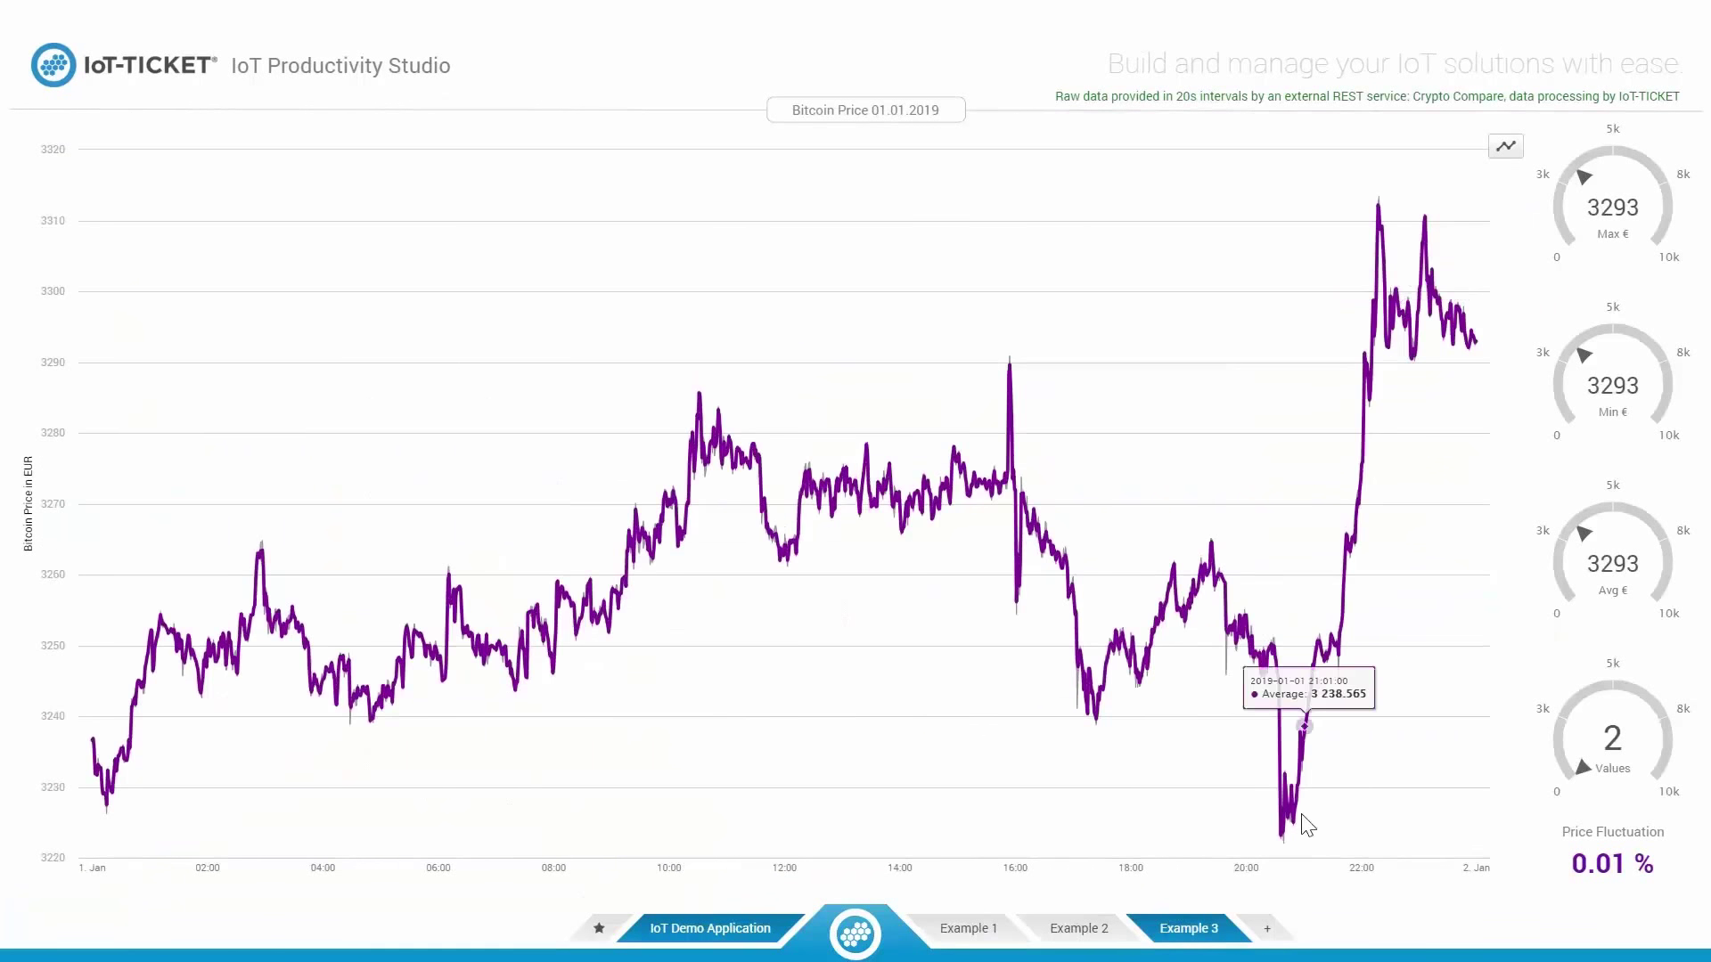
- On the Example 2 video dashboard, tilt the dump truck's bed up and enlarge the floor plan
click(1082, 932)
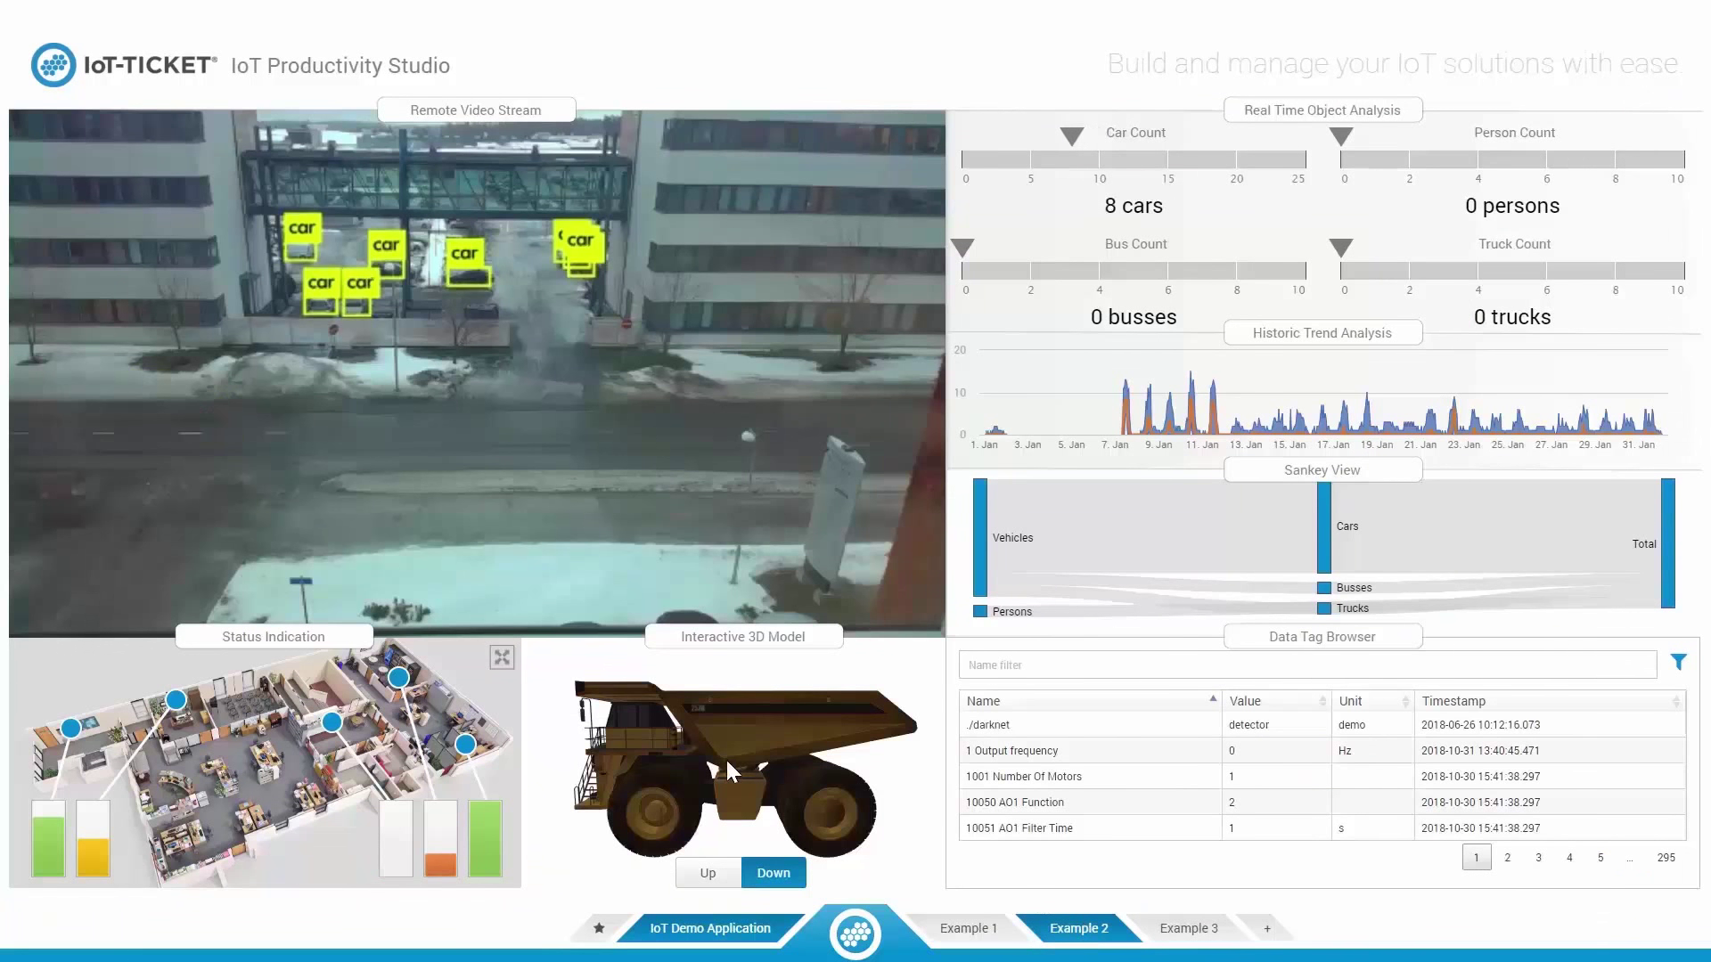
click(717, 874)
click(789, 875)
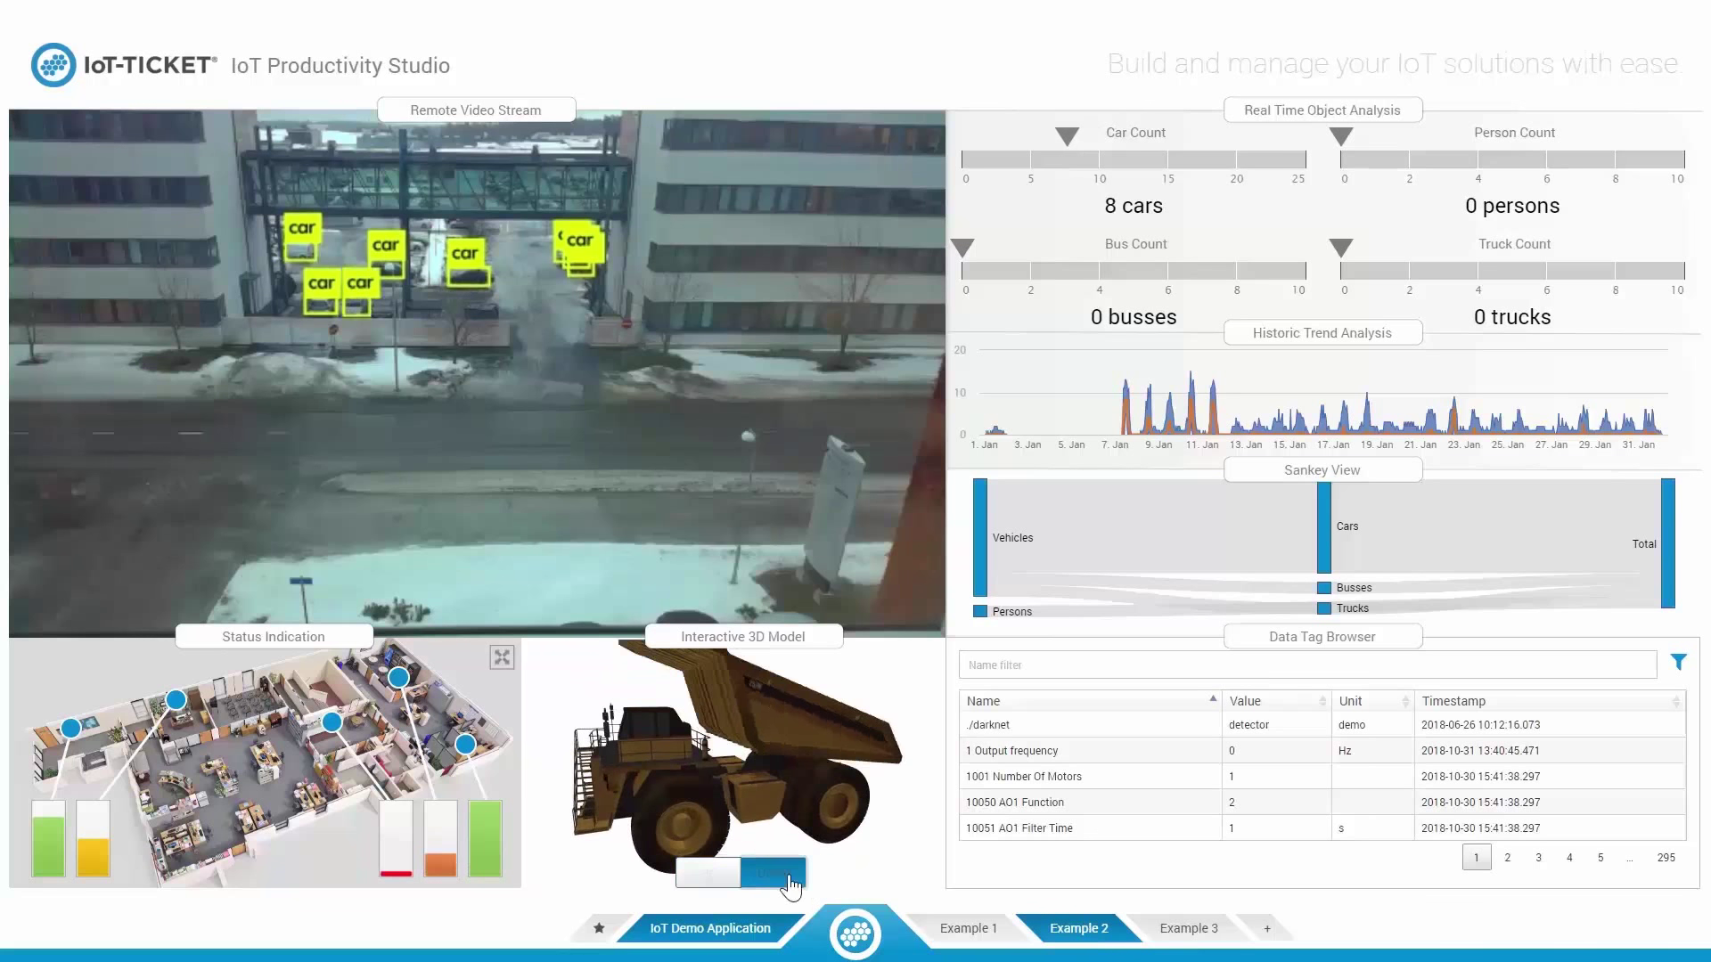
click(500, 658)
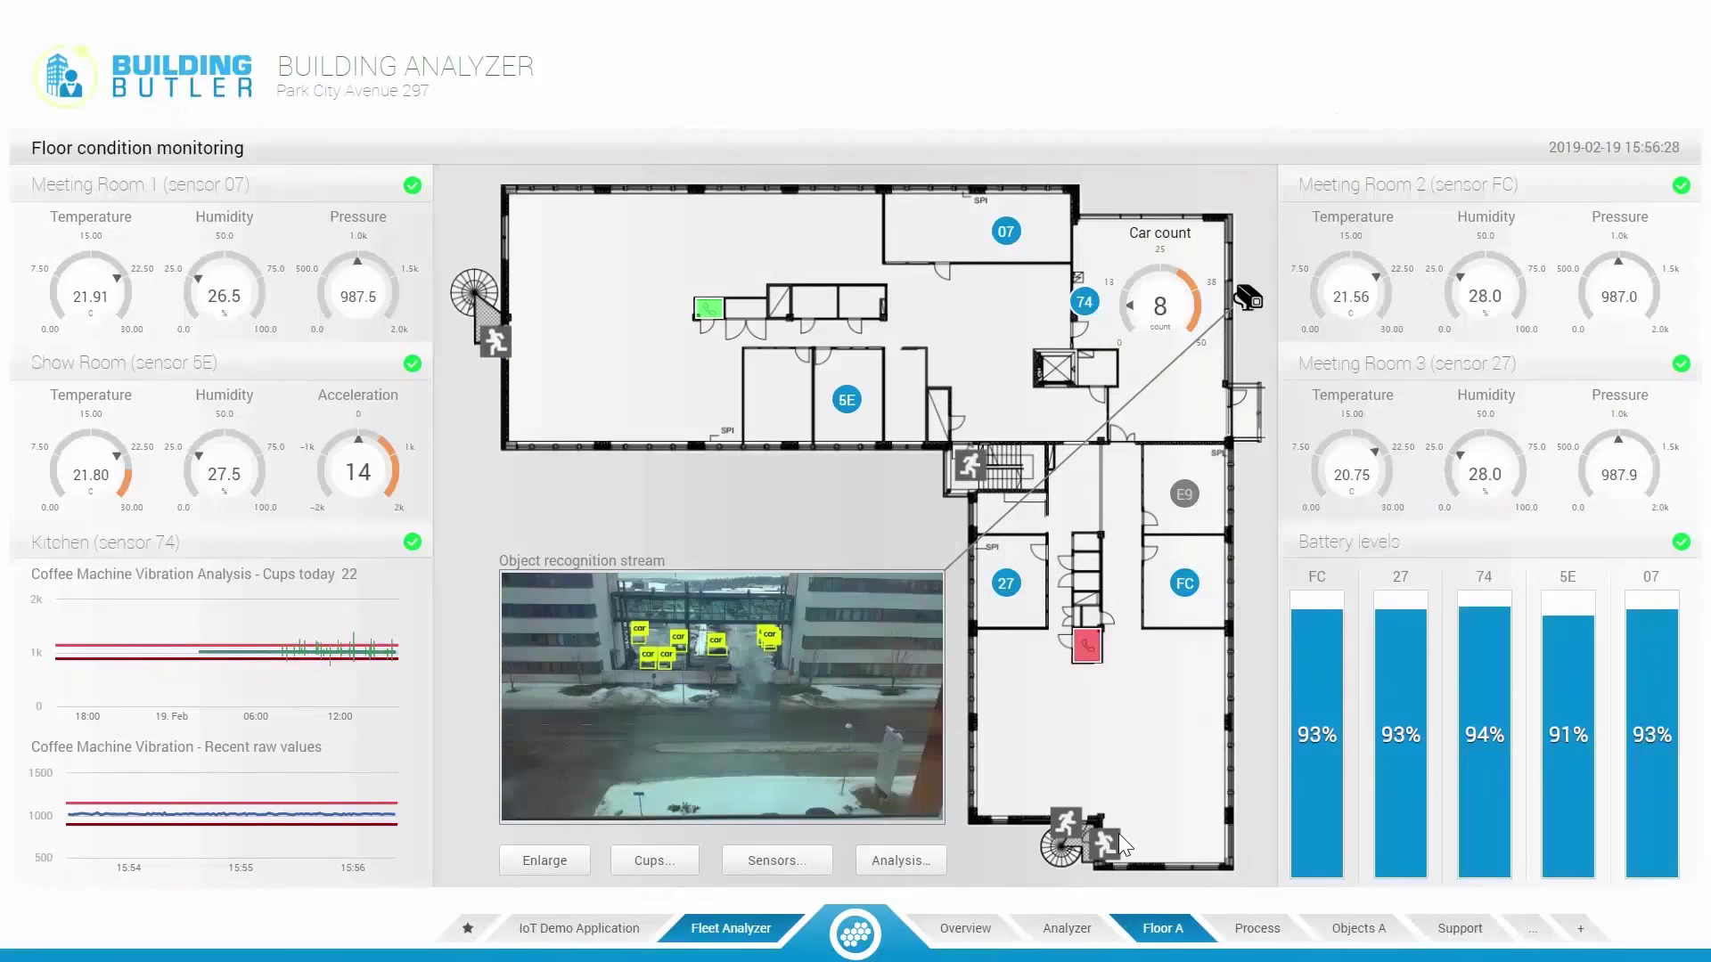
- View Phone Room 1's reservation details on the floor plan, then close them
click(1078, 650)
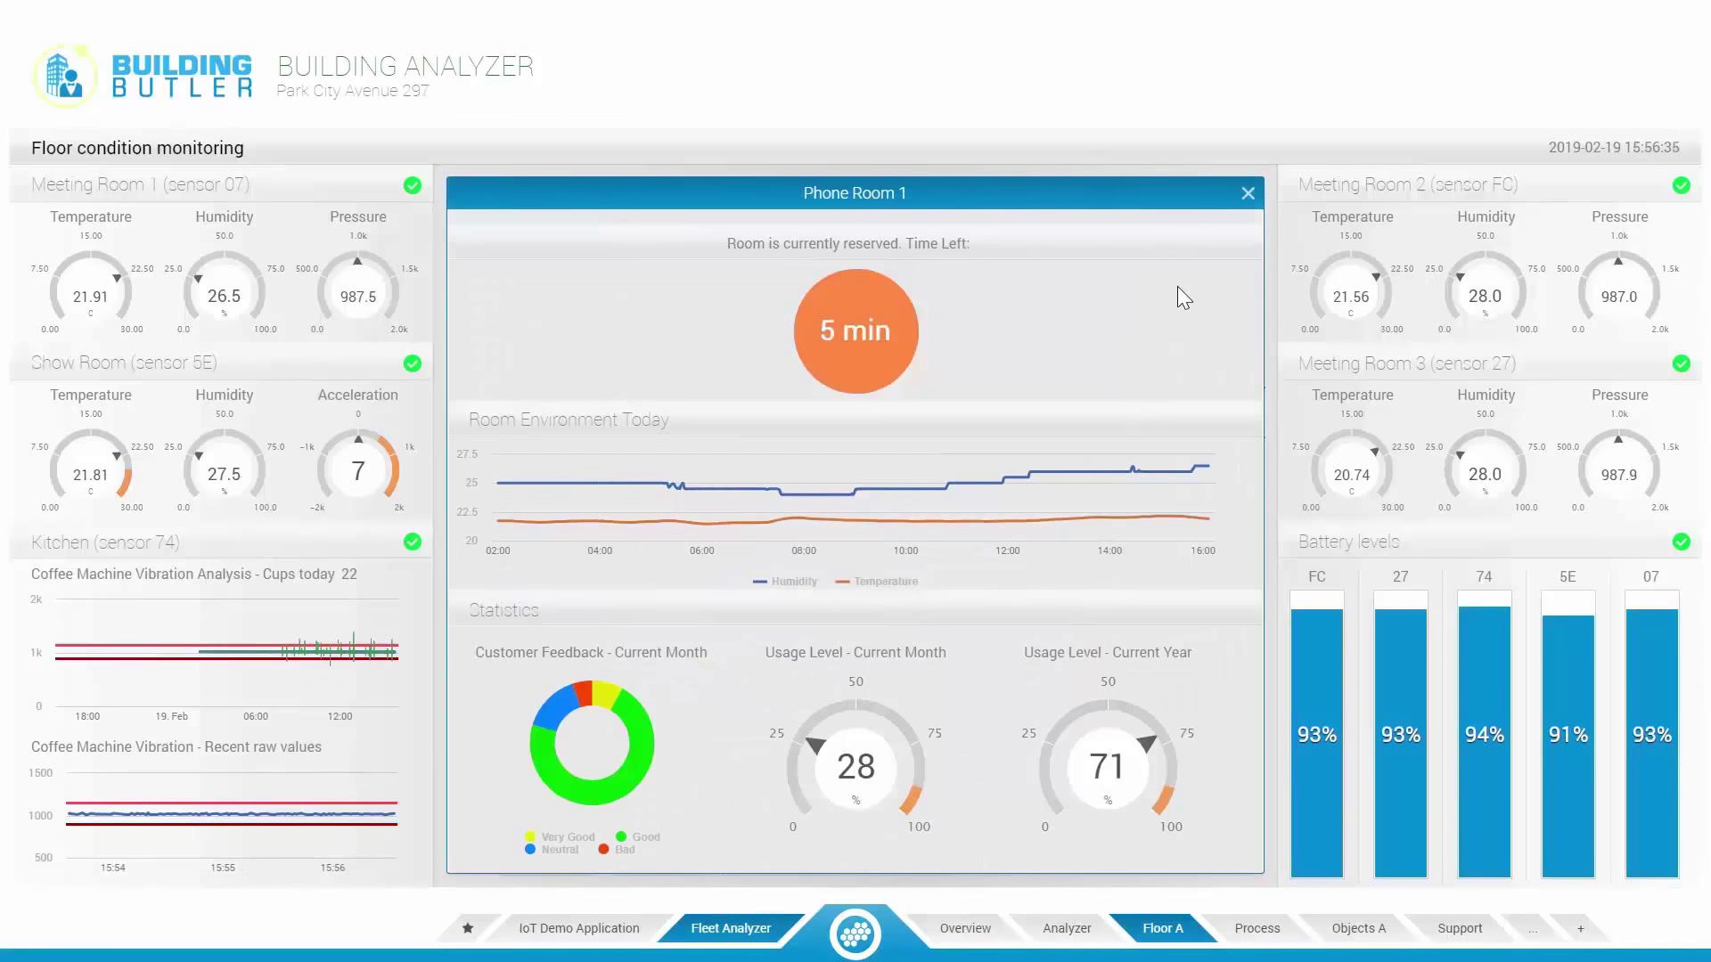
click(1242, 194)
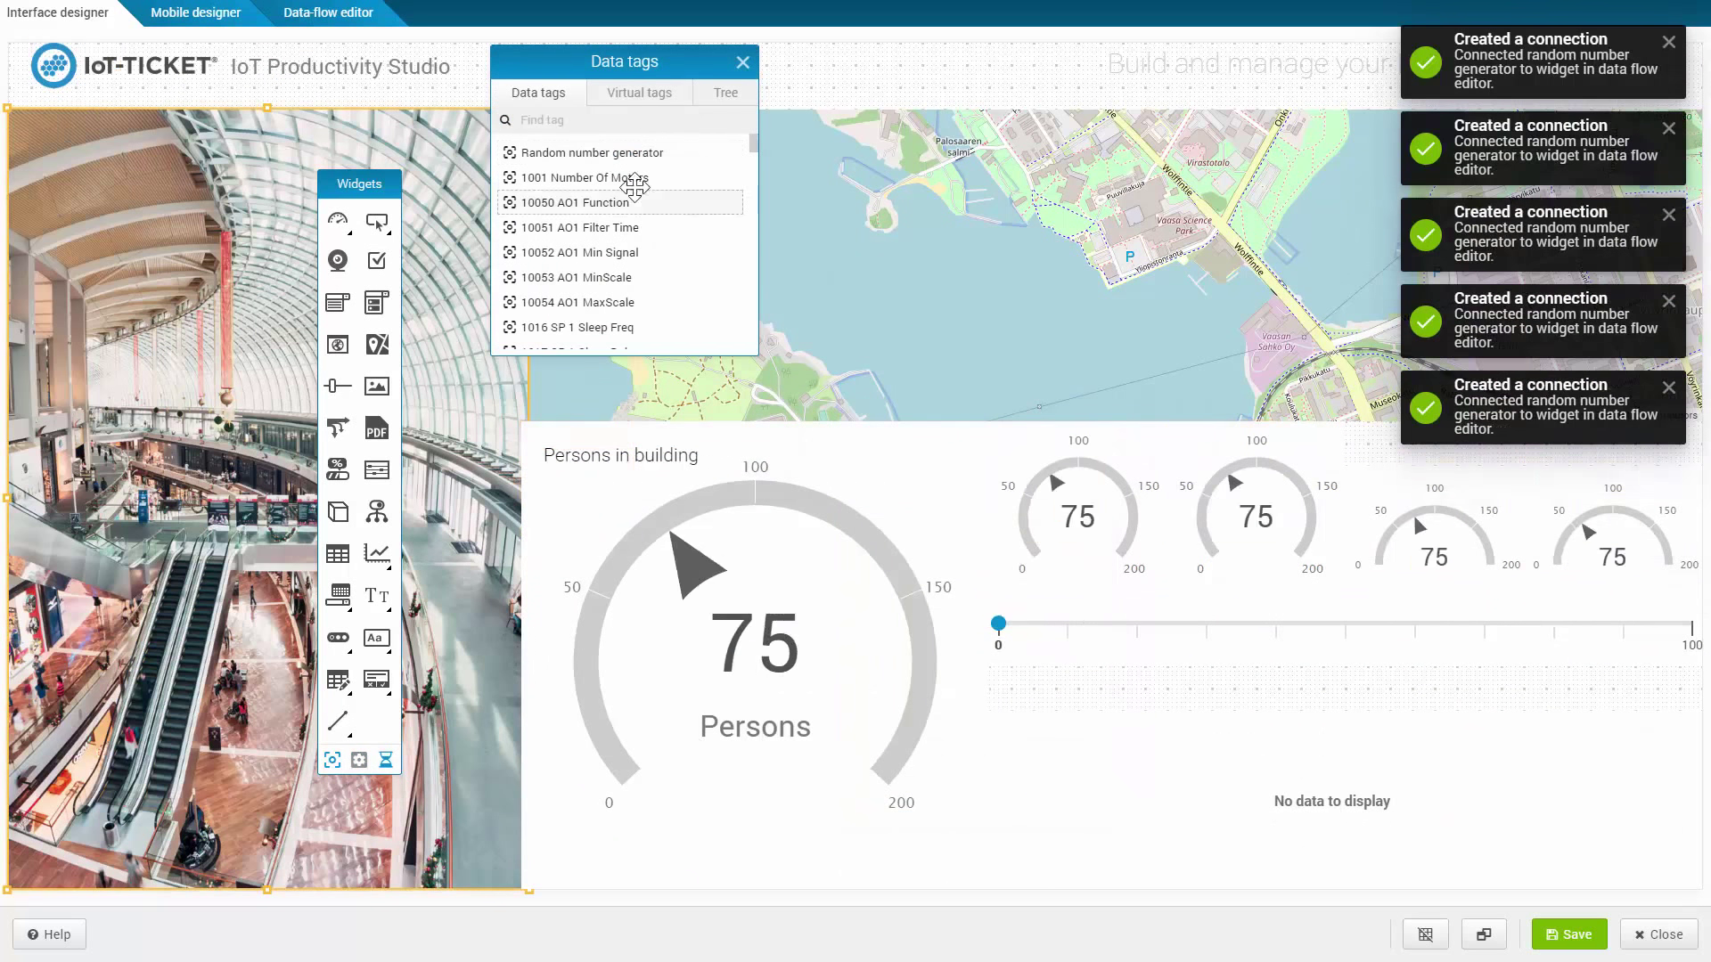
- Delete the left elevator shaft and reshape the elevator status table into a tall column beside the elevator
click(1180, 790)
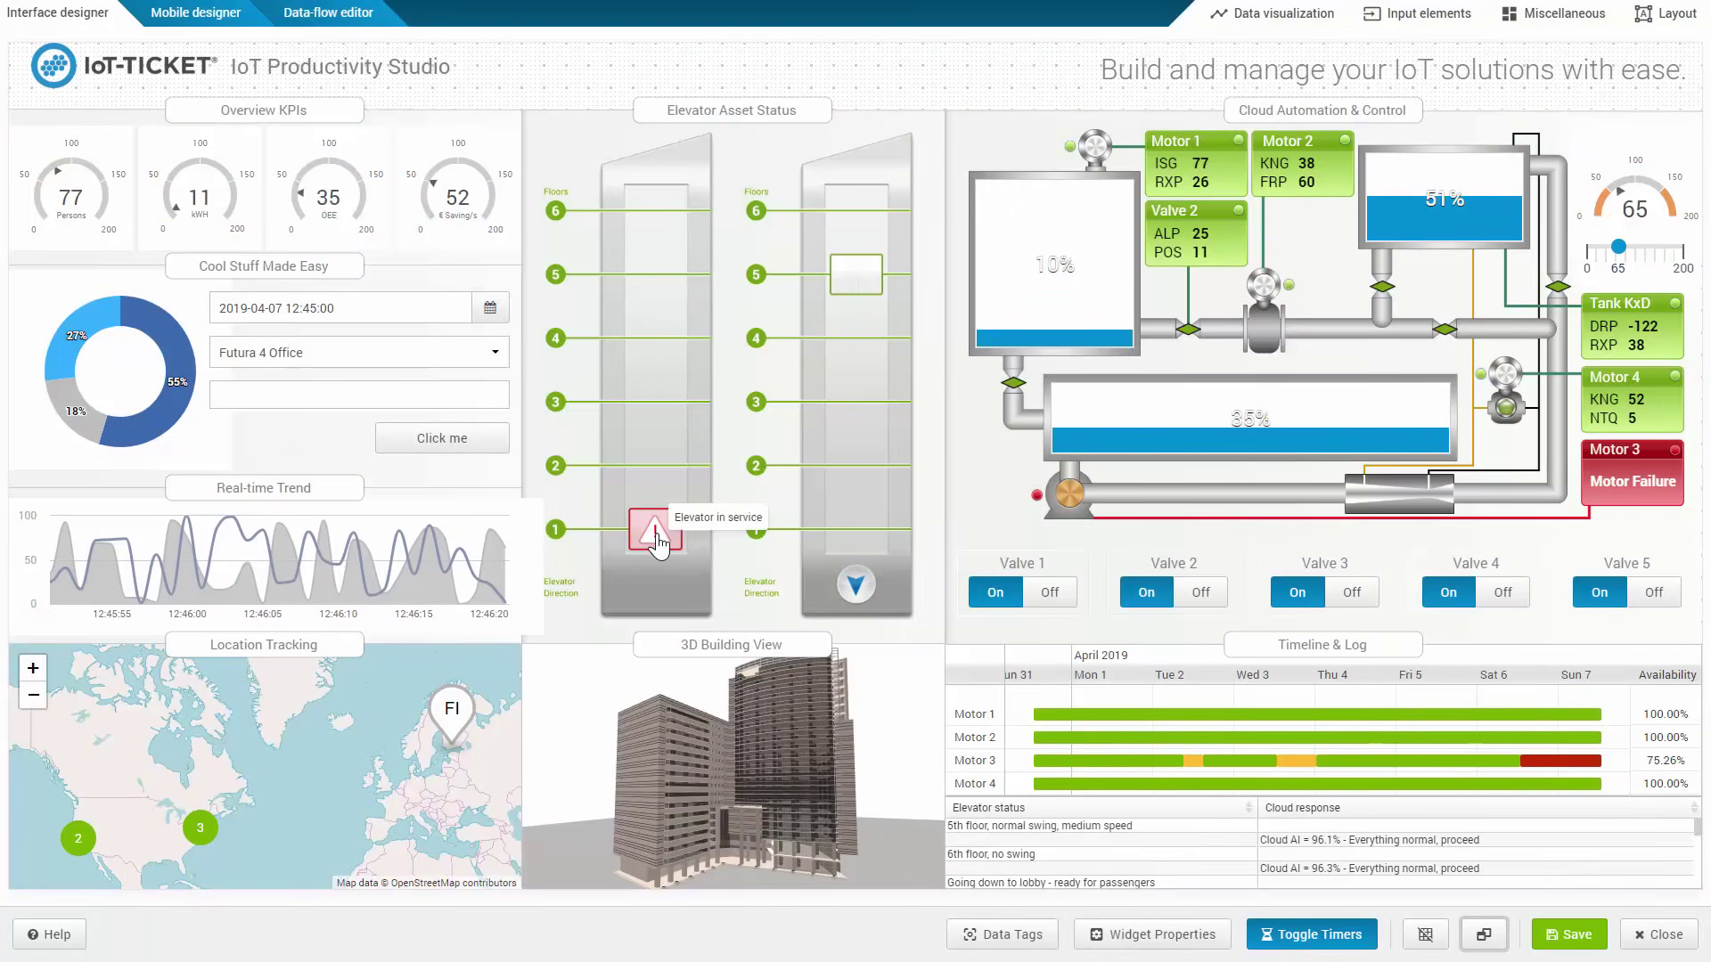
click(656, 538)
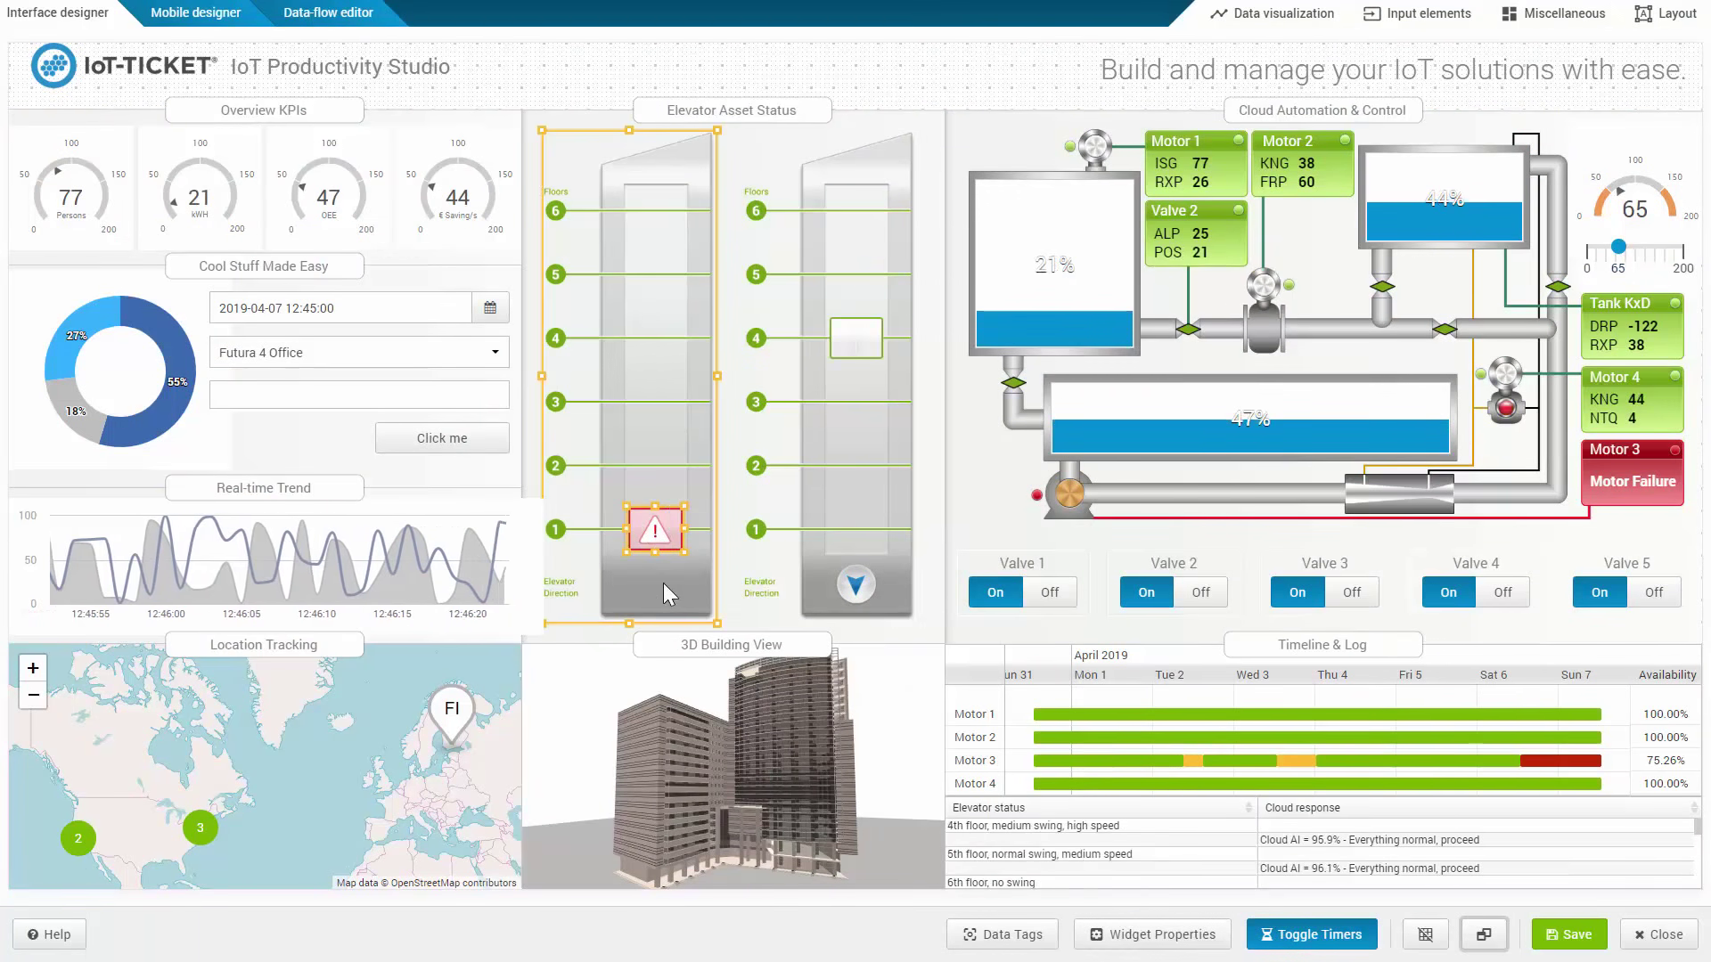
key(Delete)
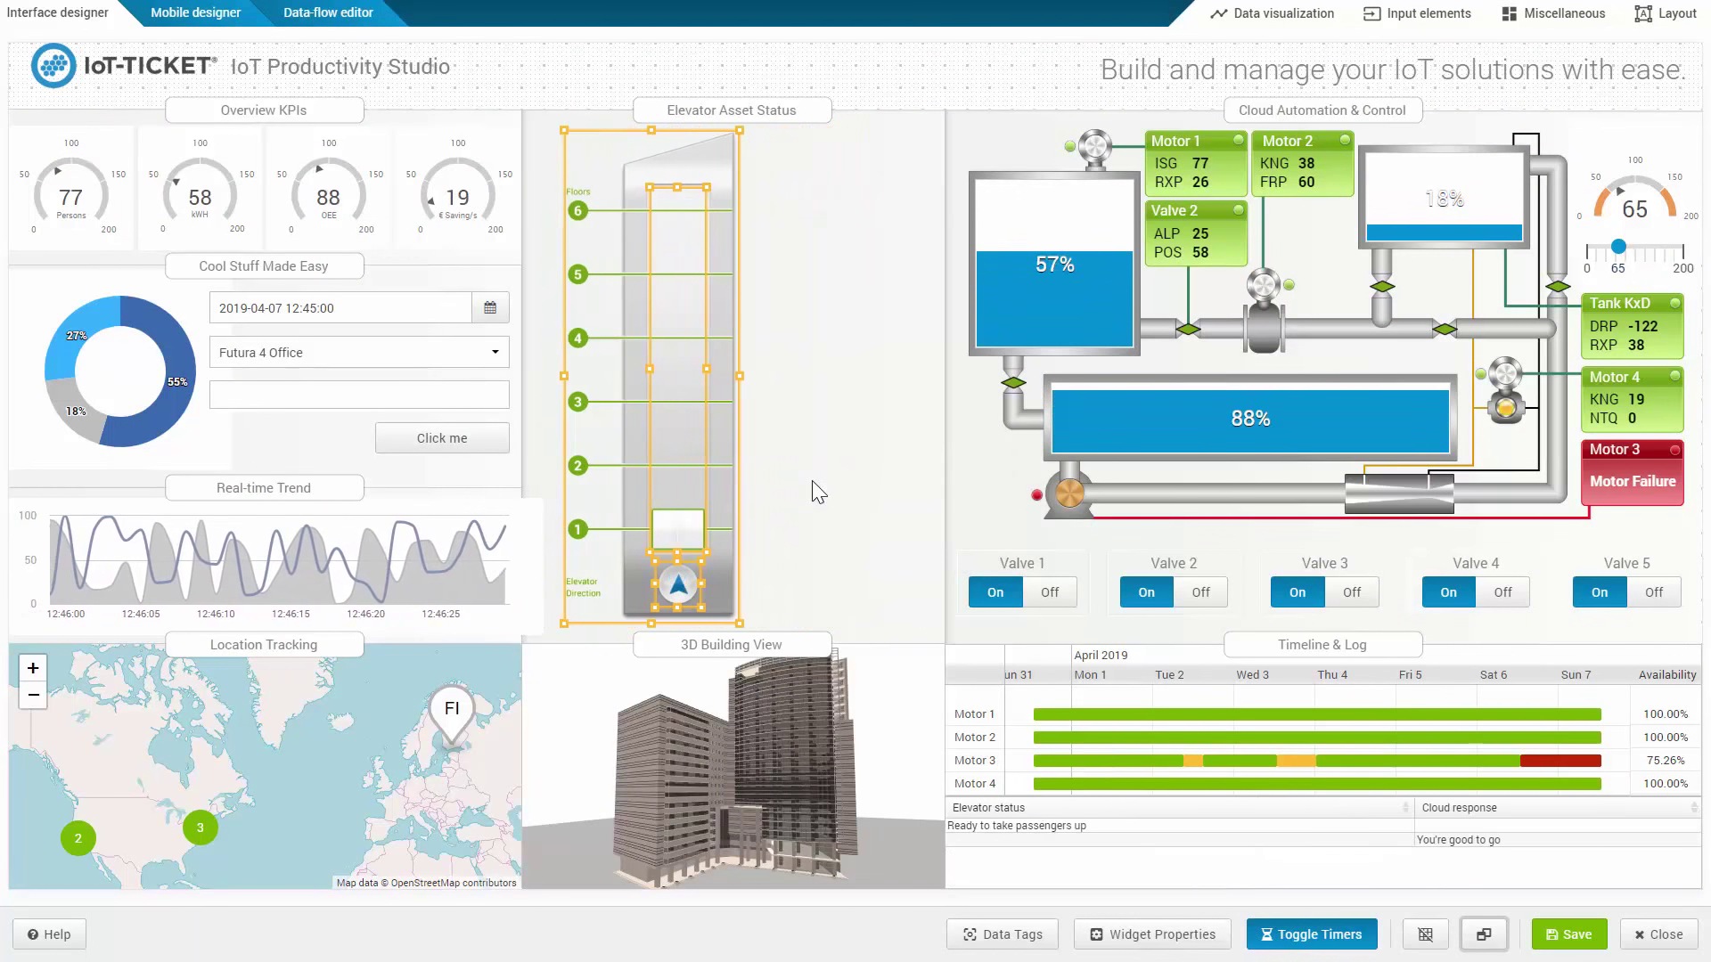
drag(1179, 828, 951, 163)
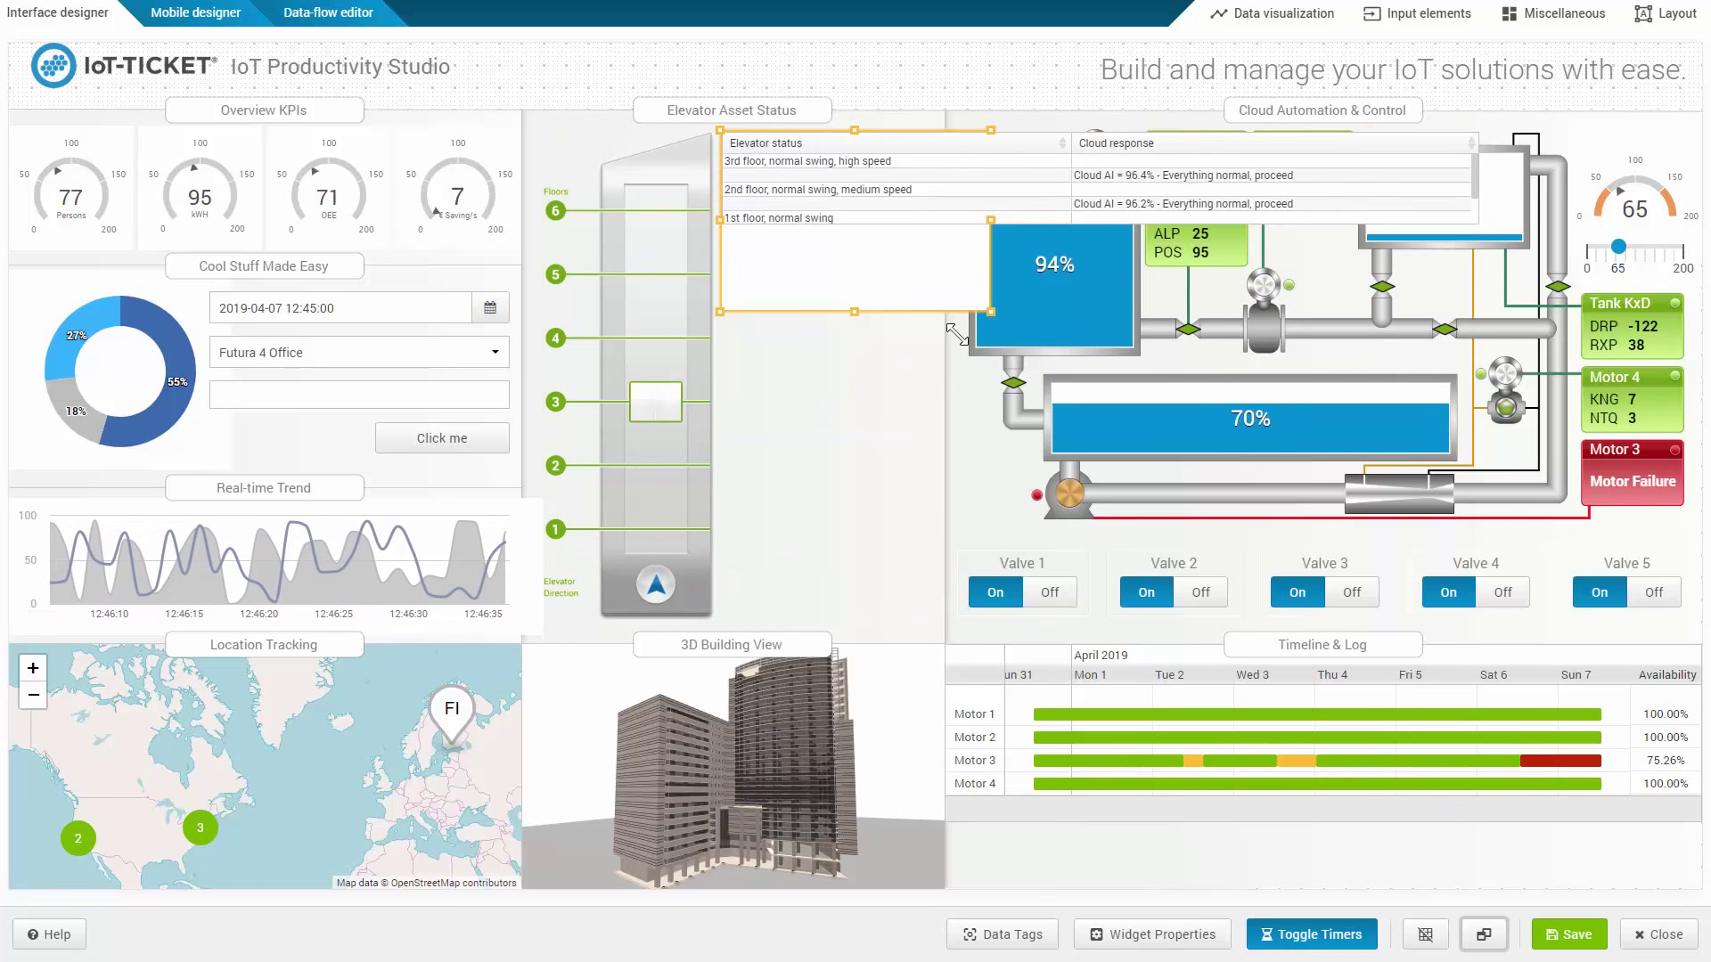
click(1361, 819)
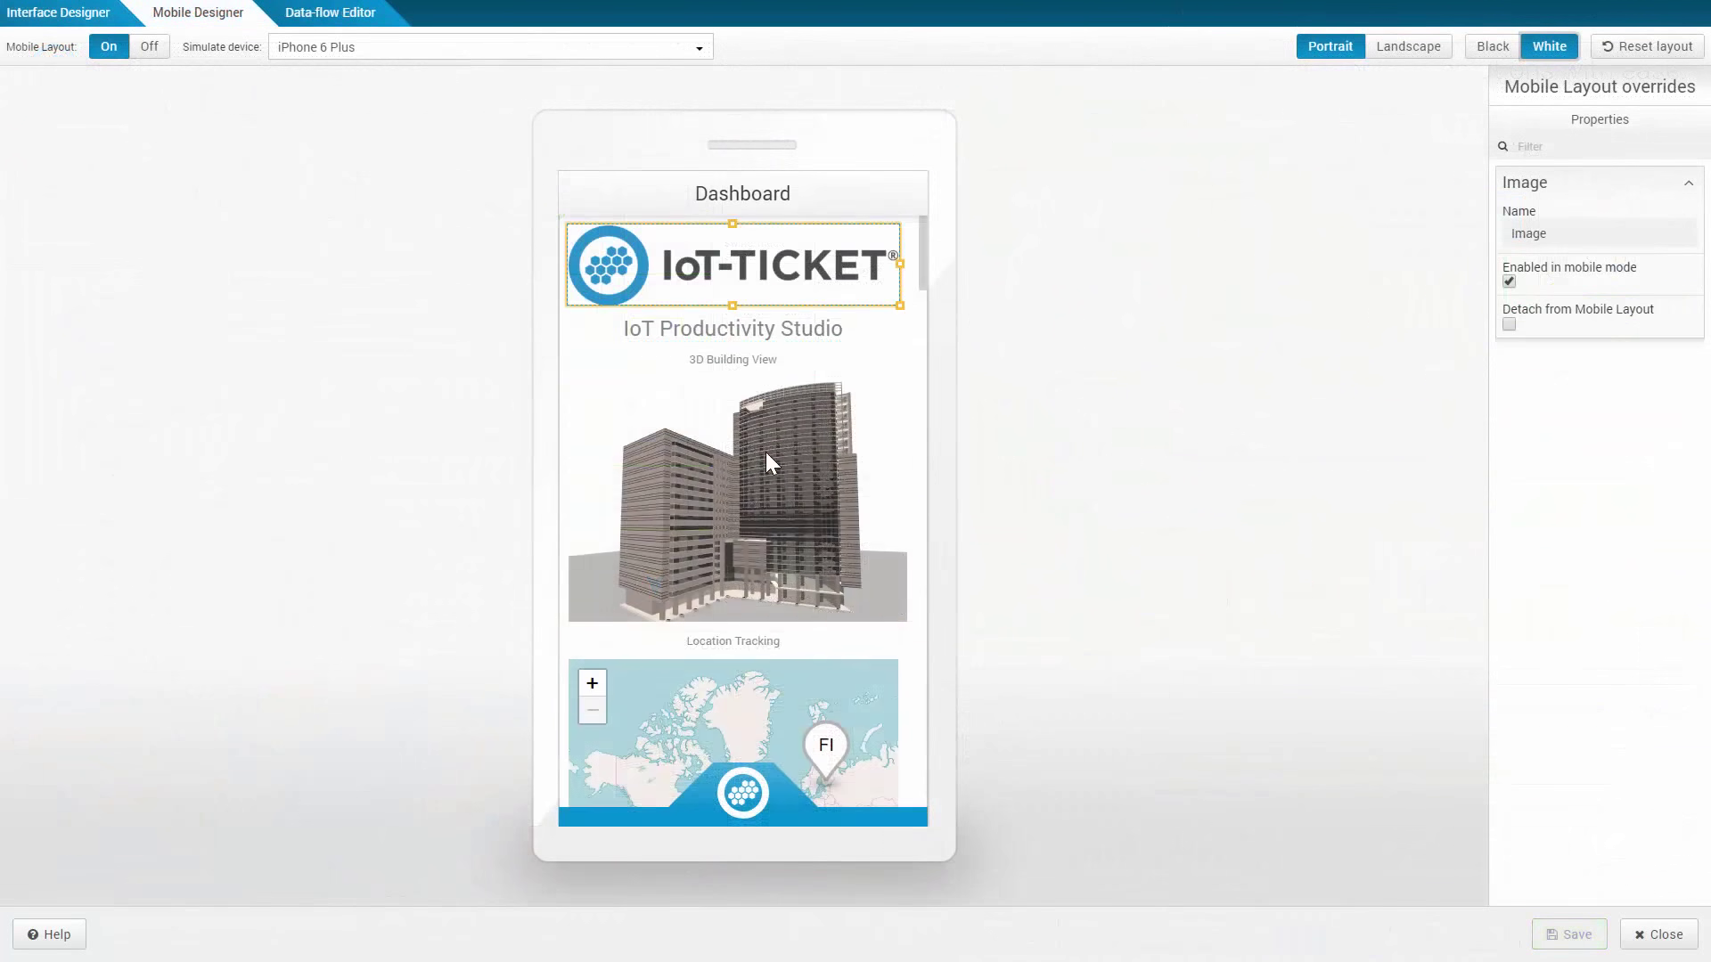
scroll(764, 450, down, 5)
- Select the map in the mobile preview and view the layout in landscape
click(725, 516)
scroll(761, 561, up, 3)
scroll(761, 560, down, 4)
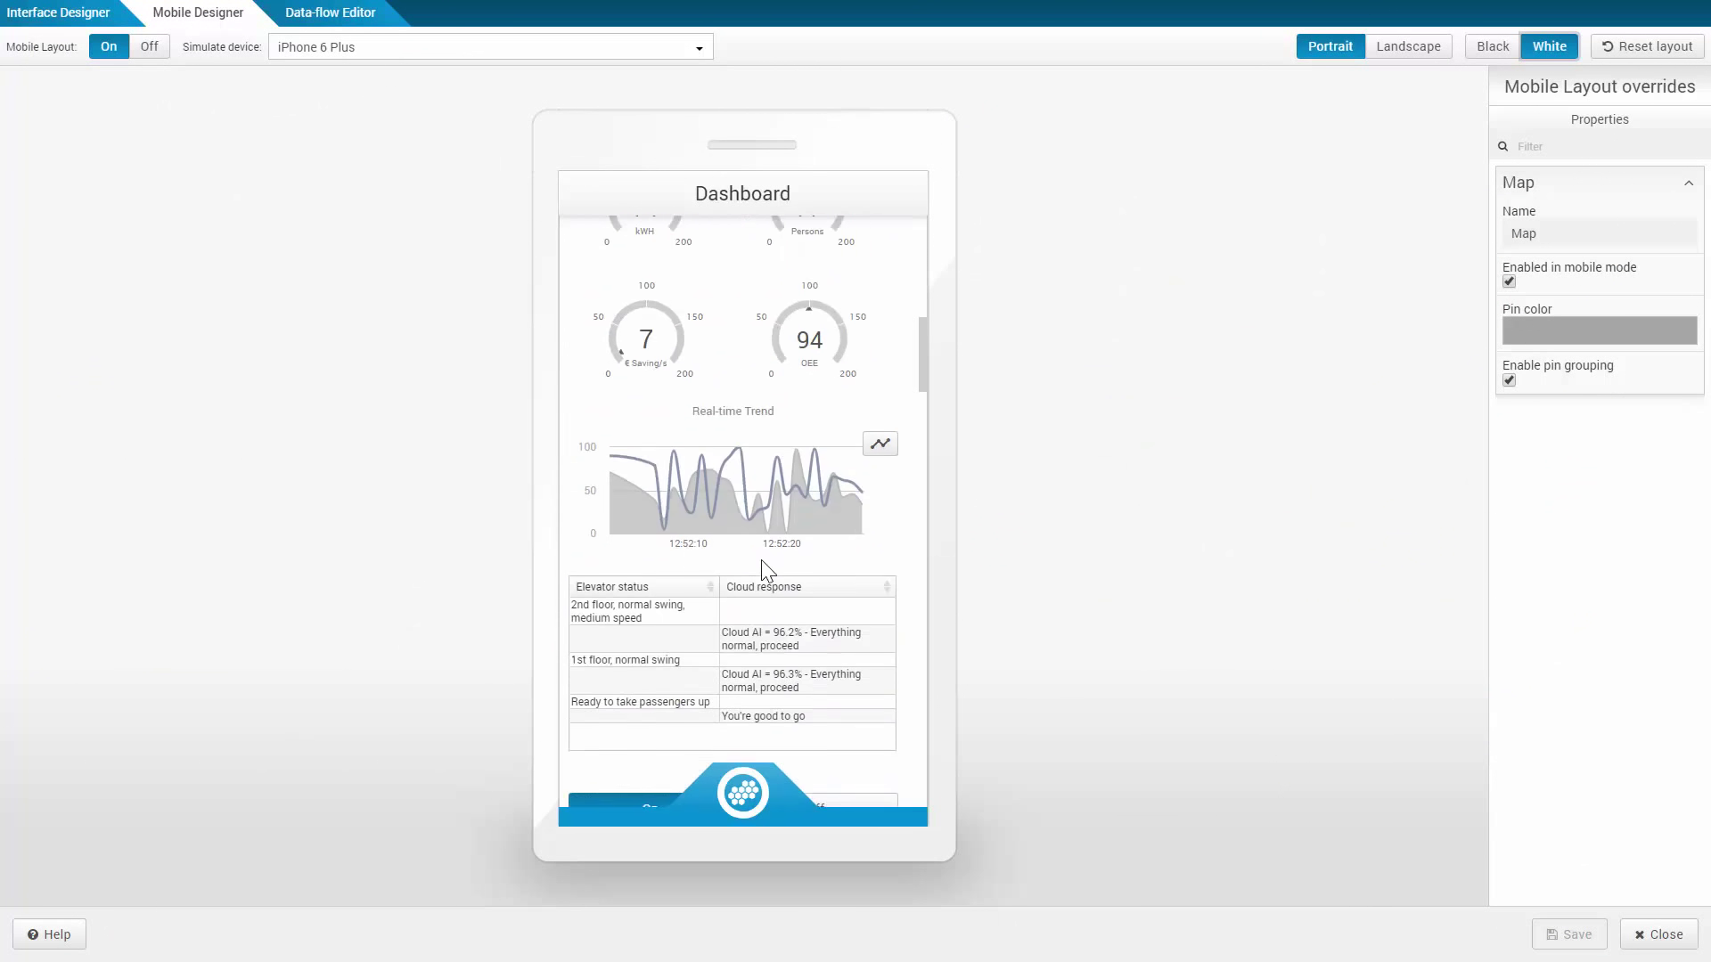
scroll(760, 560, down, 1)
scroll(761, 561, down, 3)
scroll(760, 560, up, 3)
scroll(764, 571, up, 5)
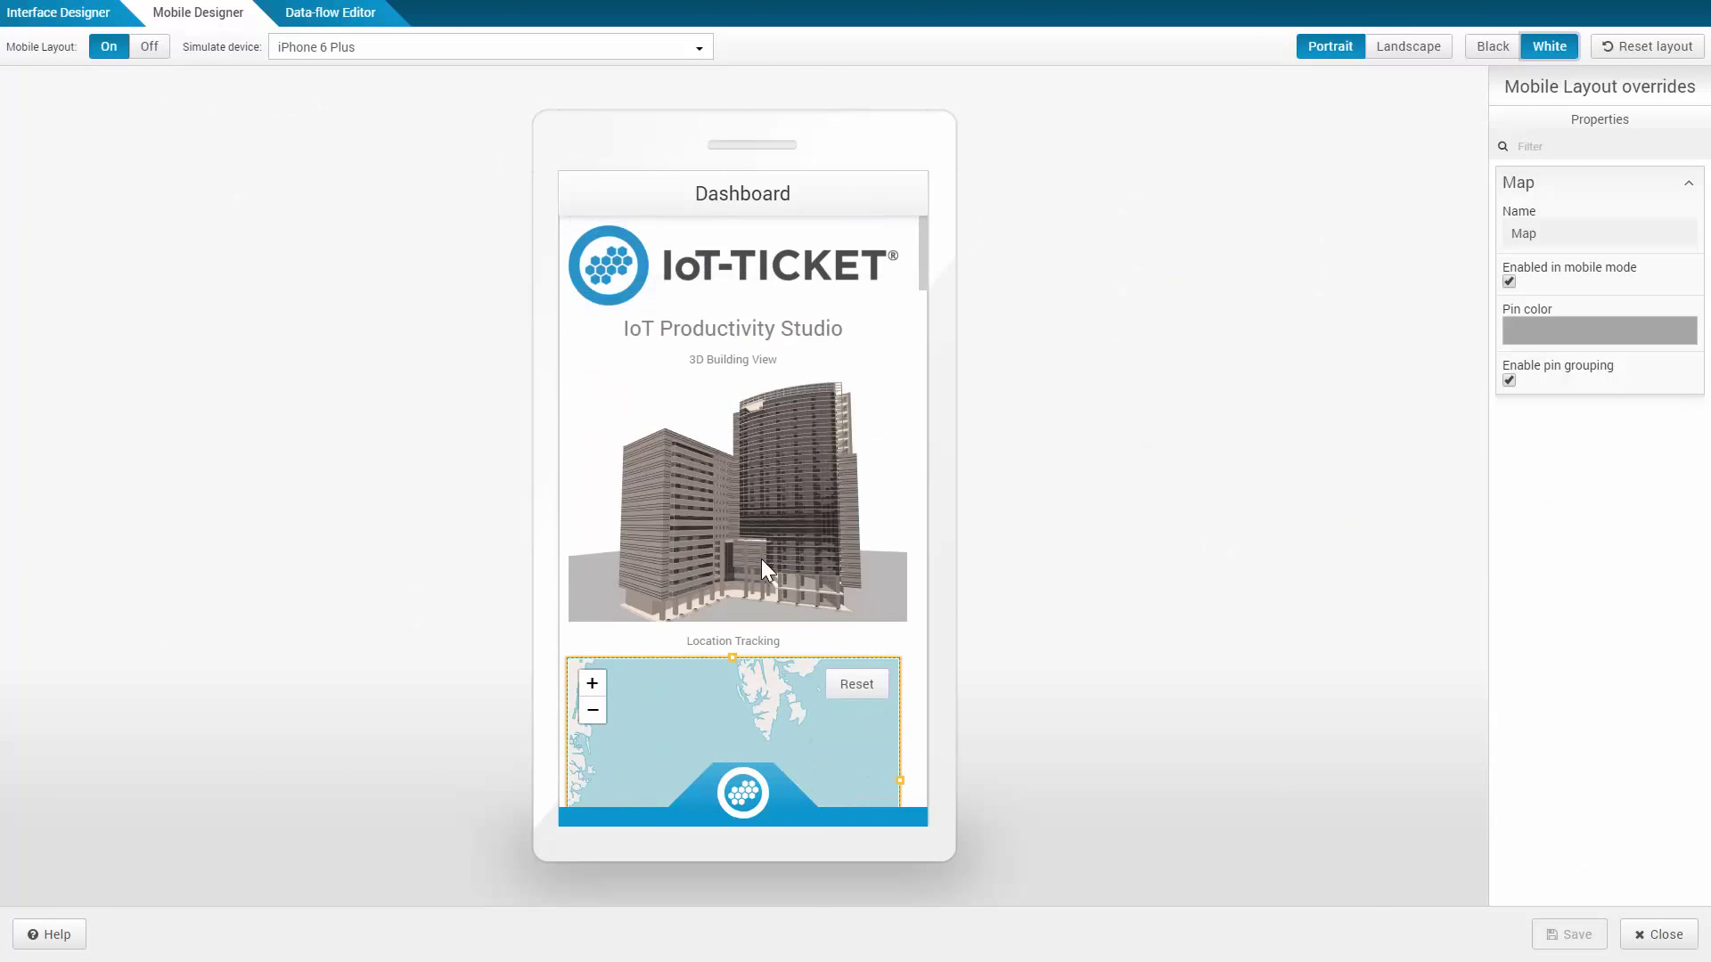
click(1390, 51)
scroll(718, 440, down, 3)
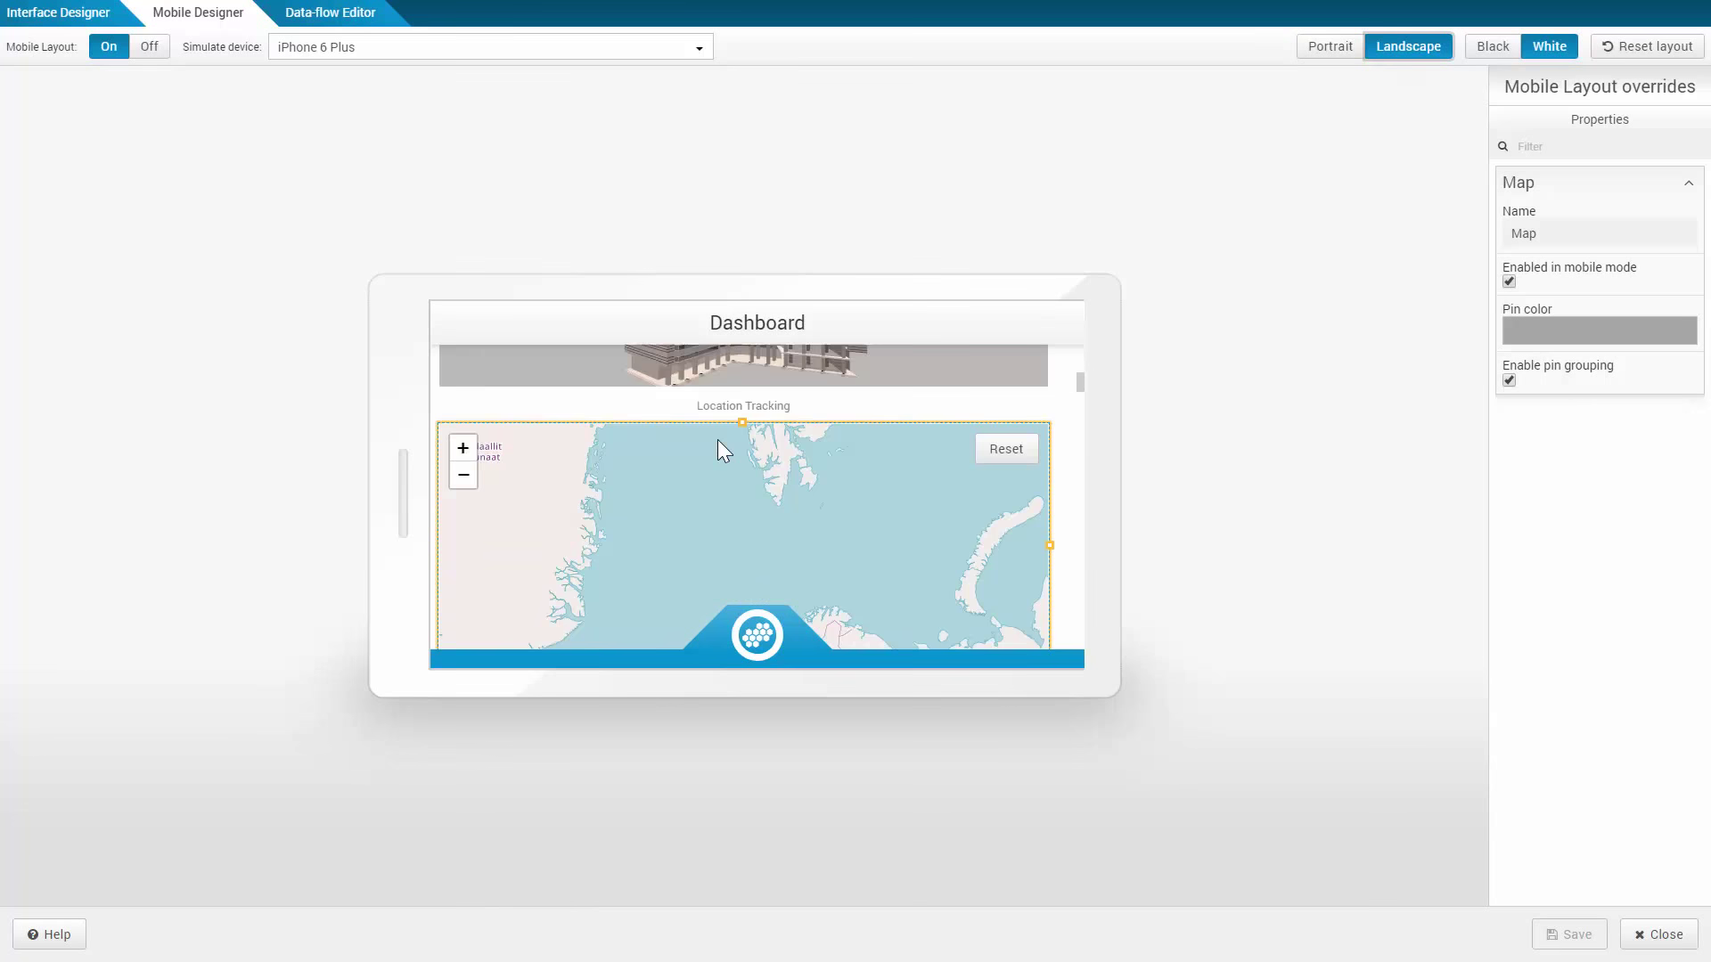
scroll(718, 441, down, 3)
scroll(719, 441, down, 3)
scroll(718, 440, up, 3)
scroll(722, 447, up, 3)
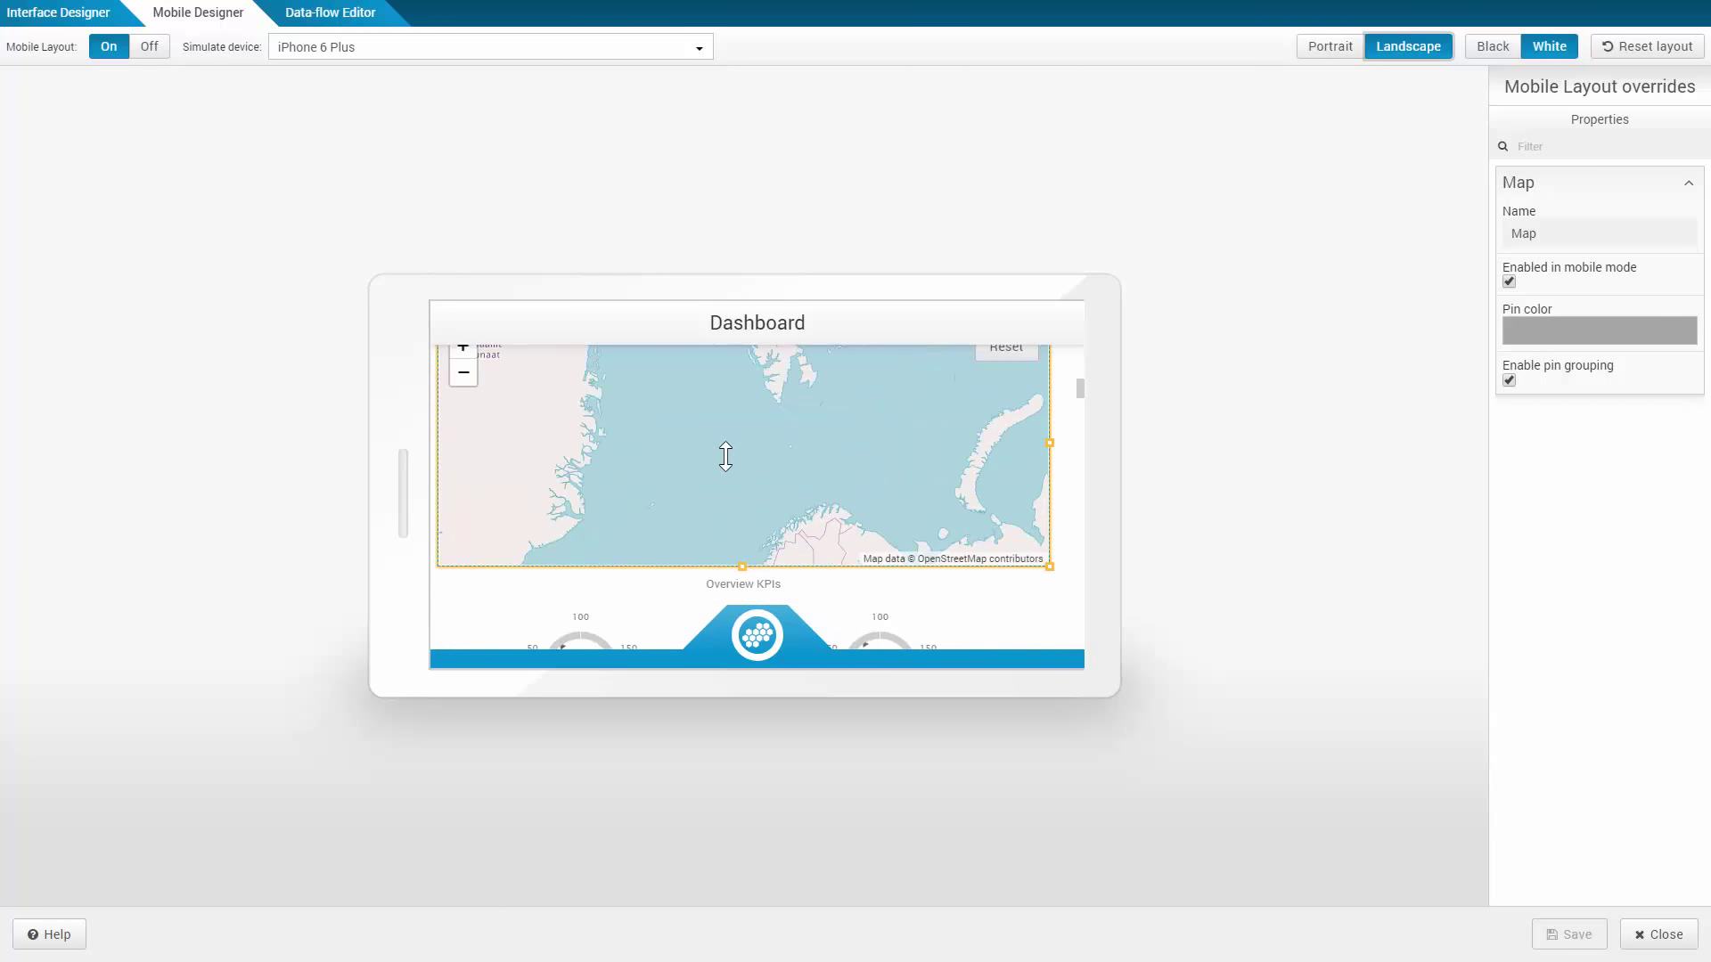
scroll(725, 458, up, 3)
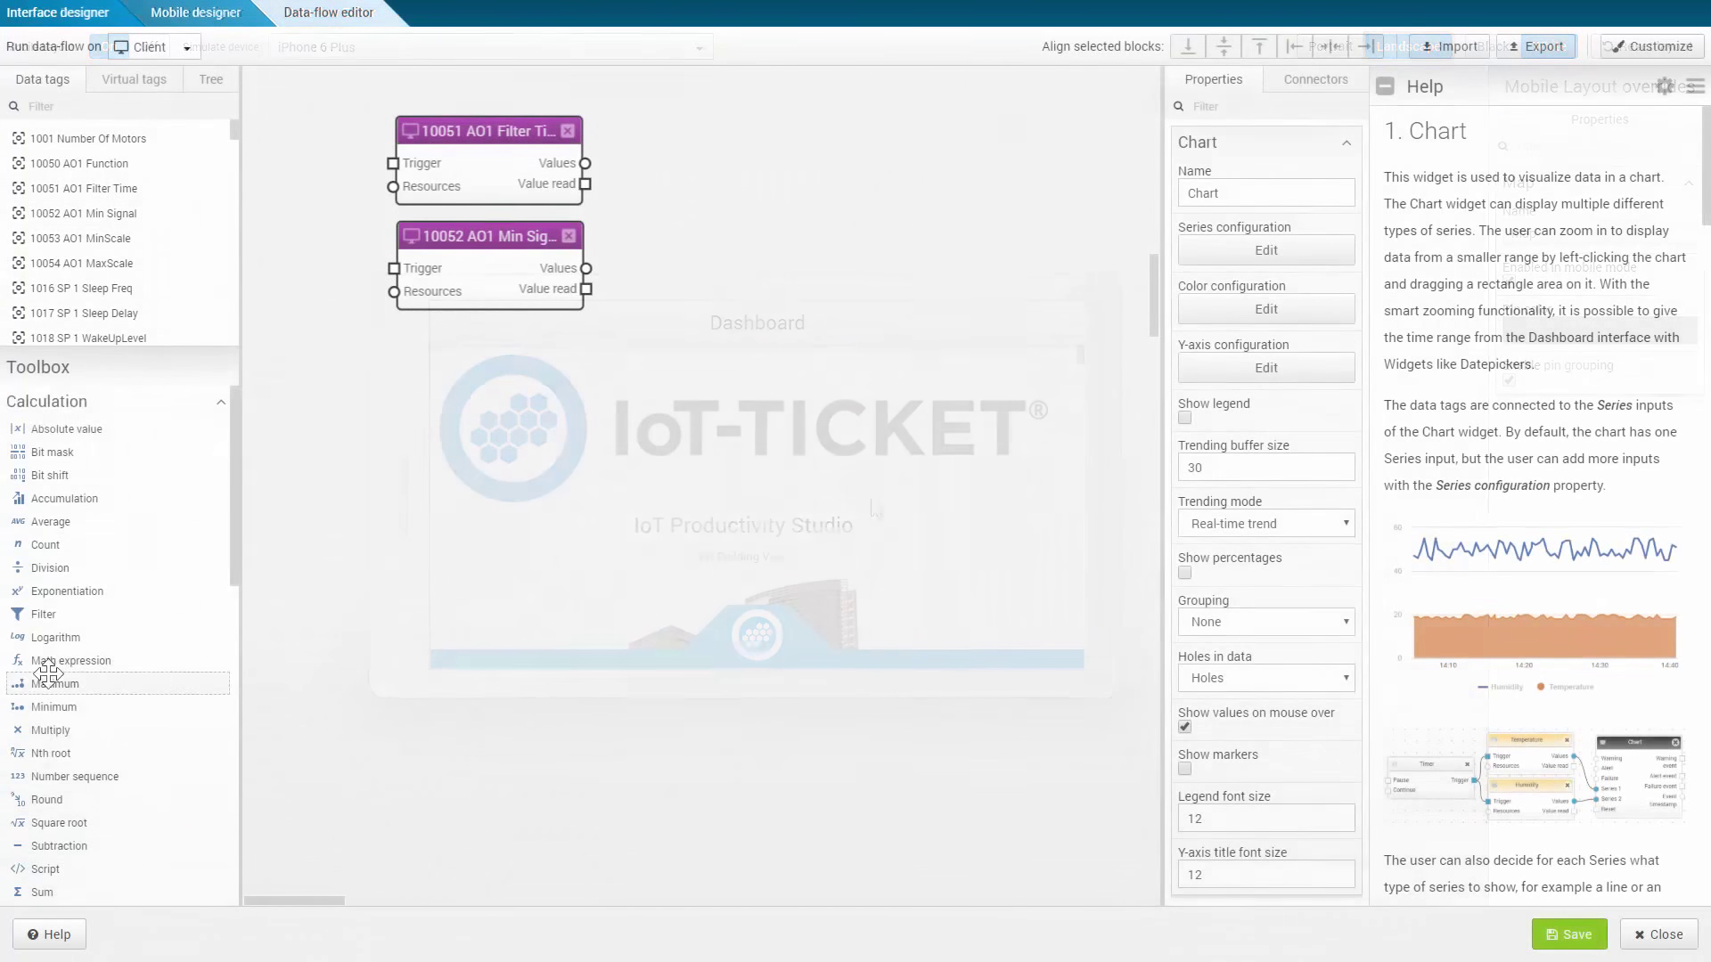
scroll(129, 558, down, 5)
scroll(130, 557, down, 5)
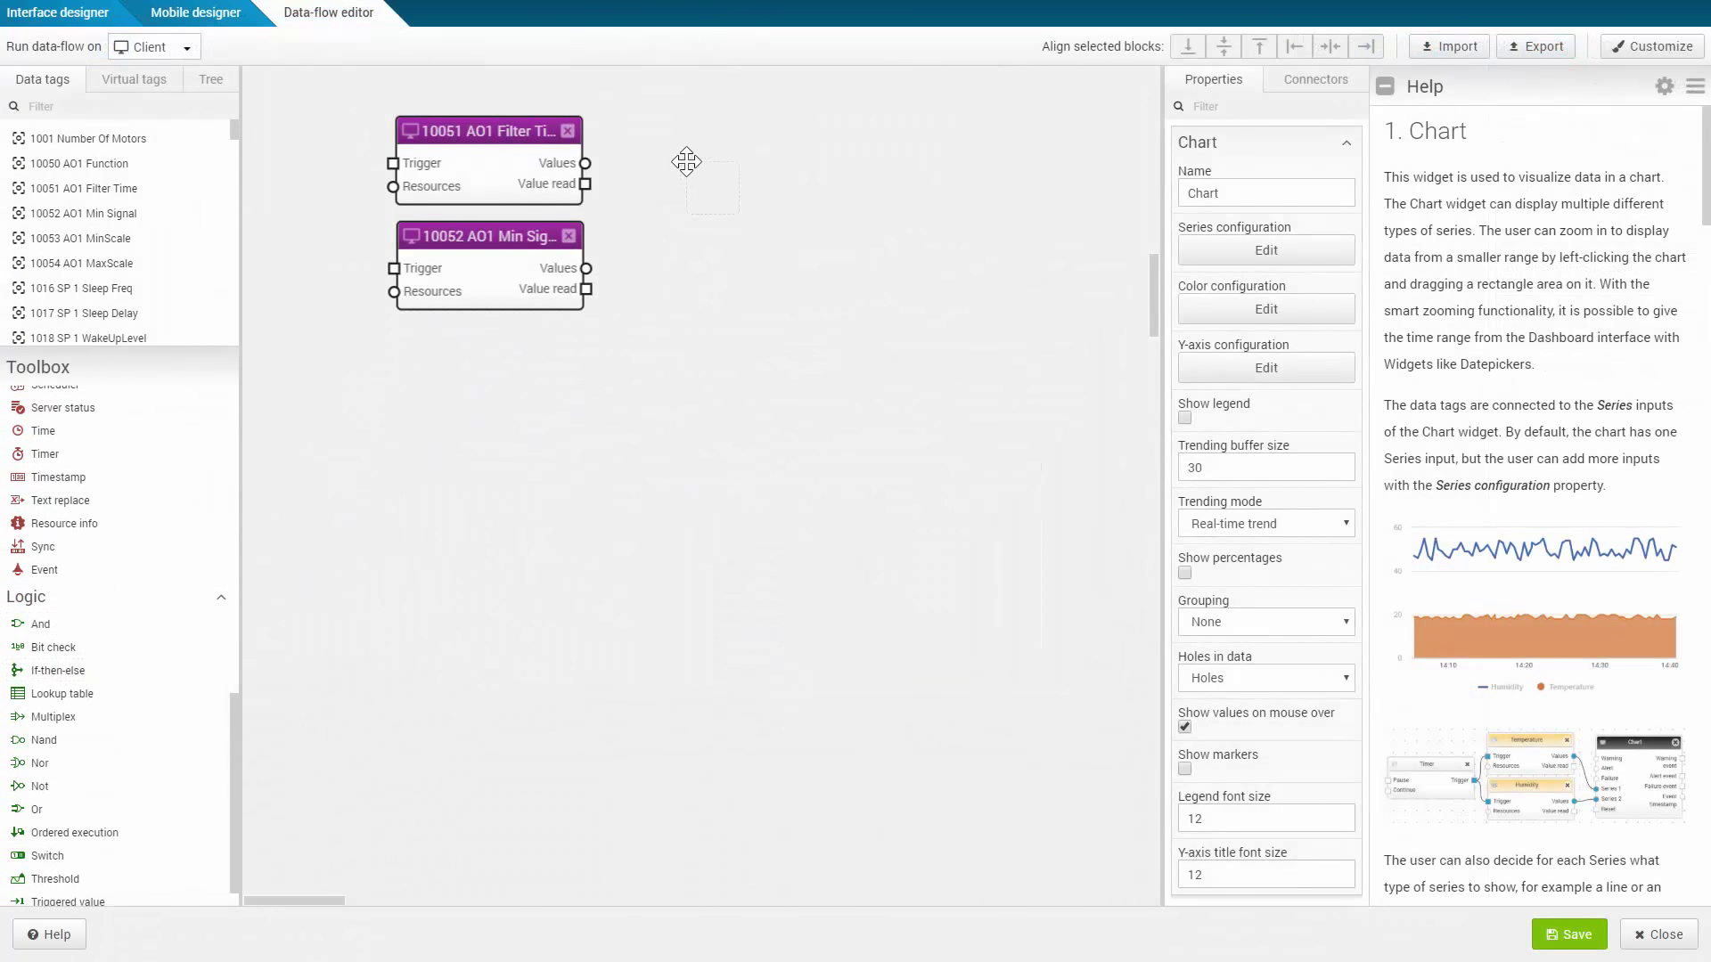
- Add an if-then-else block fed by 10051 values, and align the Report and Event blocks
drag(58, 670, 726, 138)
drag(585, 163, 654, 163)
drag(586, 269, 653, 185)
scroll(120, 561, up, 3)
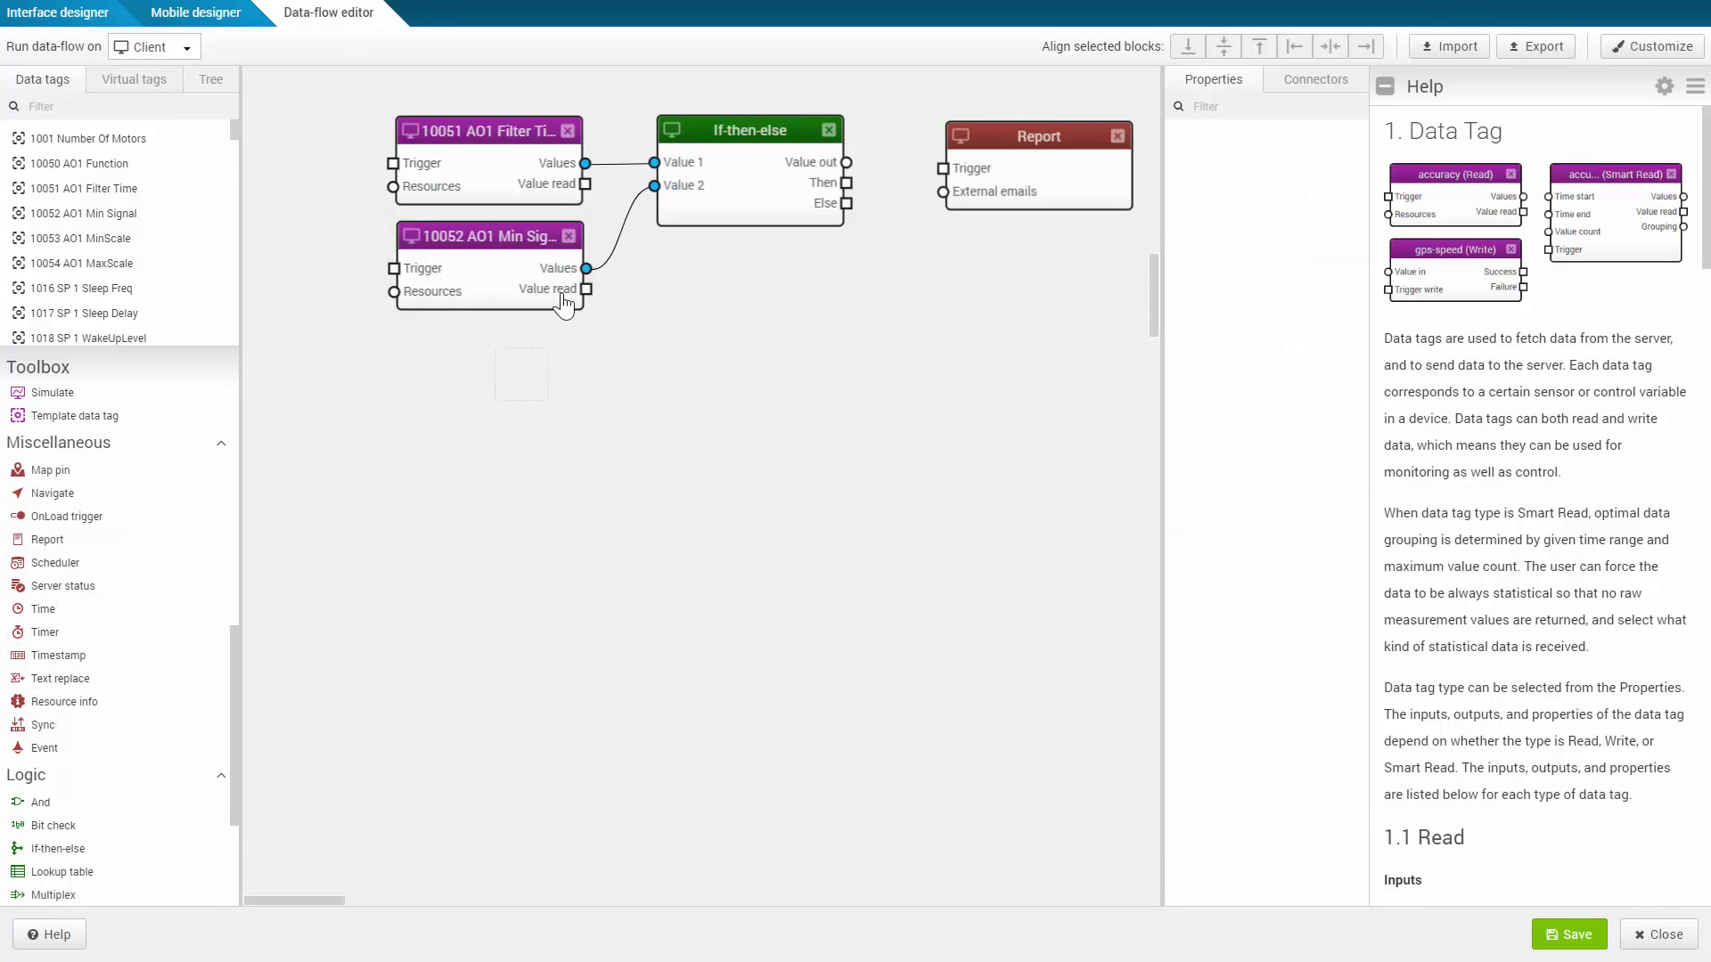
drag(877, 123, 1150, 334)
right_click(1002, 137)
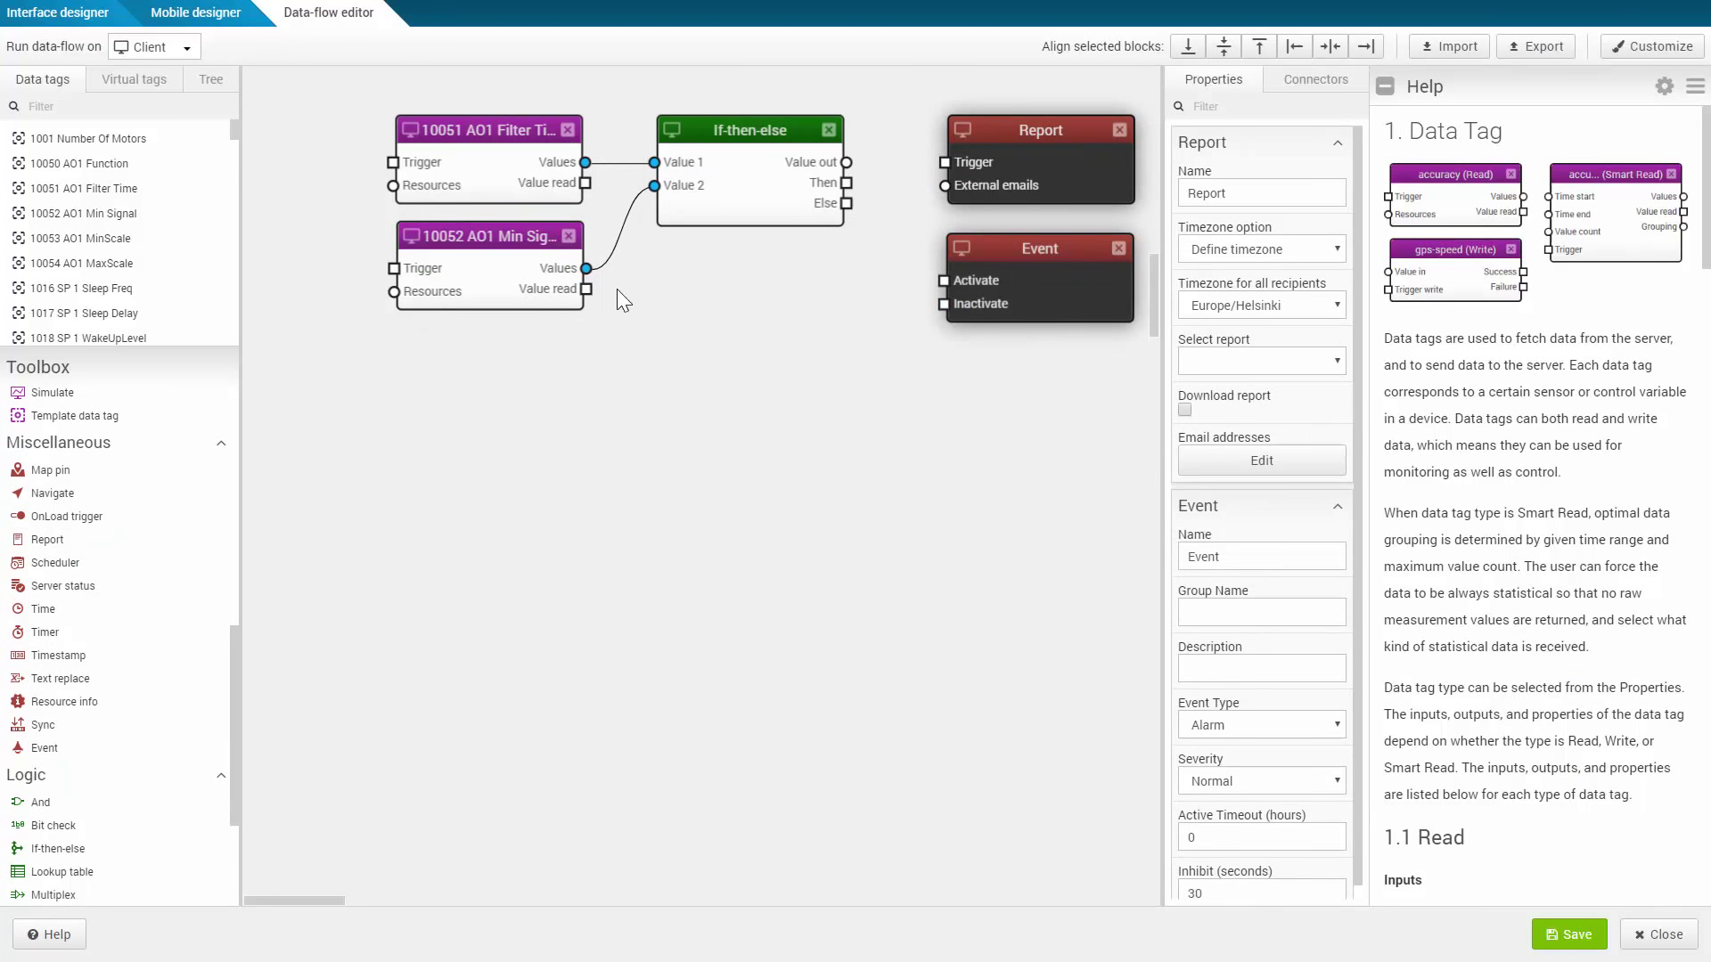
- Wire Then to the report trigger and event activation, and Else to event inactivation
mouse_move(847, 182)
mouse_down()
mouse_move(946, 162)
mouse_move(943, 279)
mouse_up()
drag(847, 203, 944, 303)
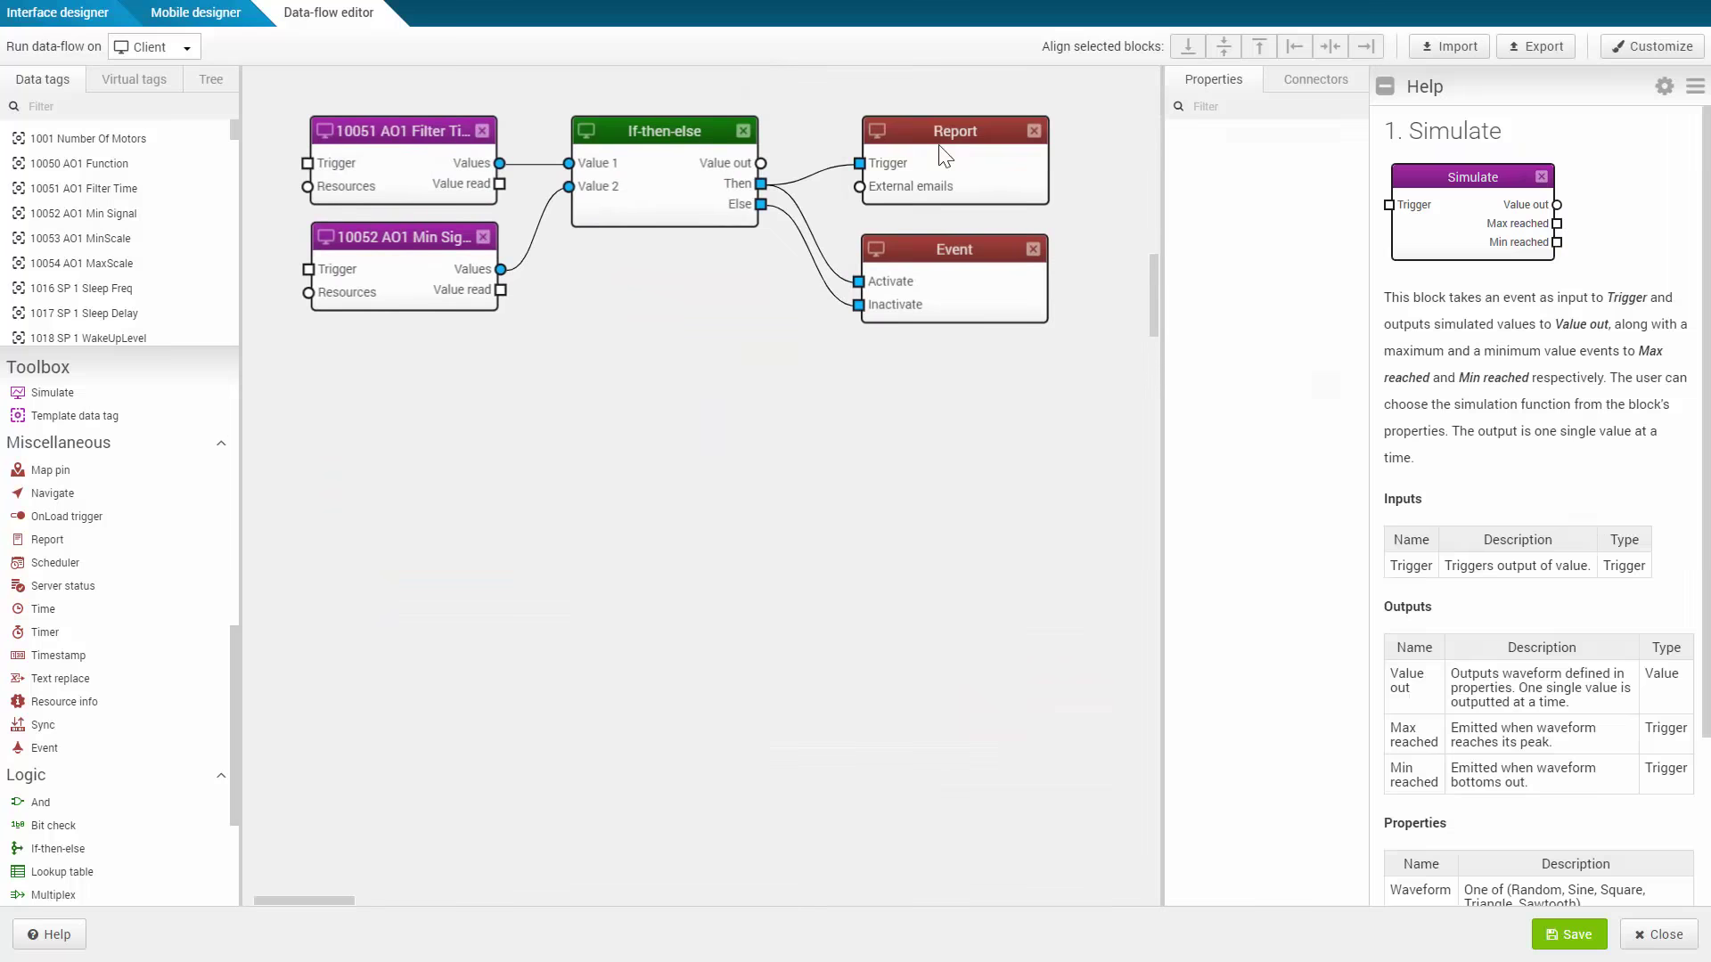
click(942, 153)
click(655, 208)
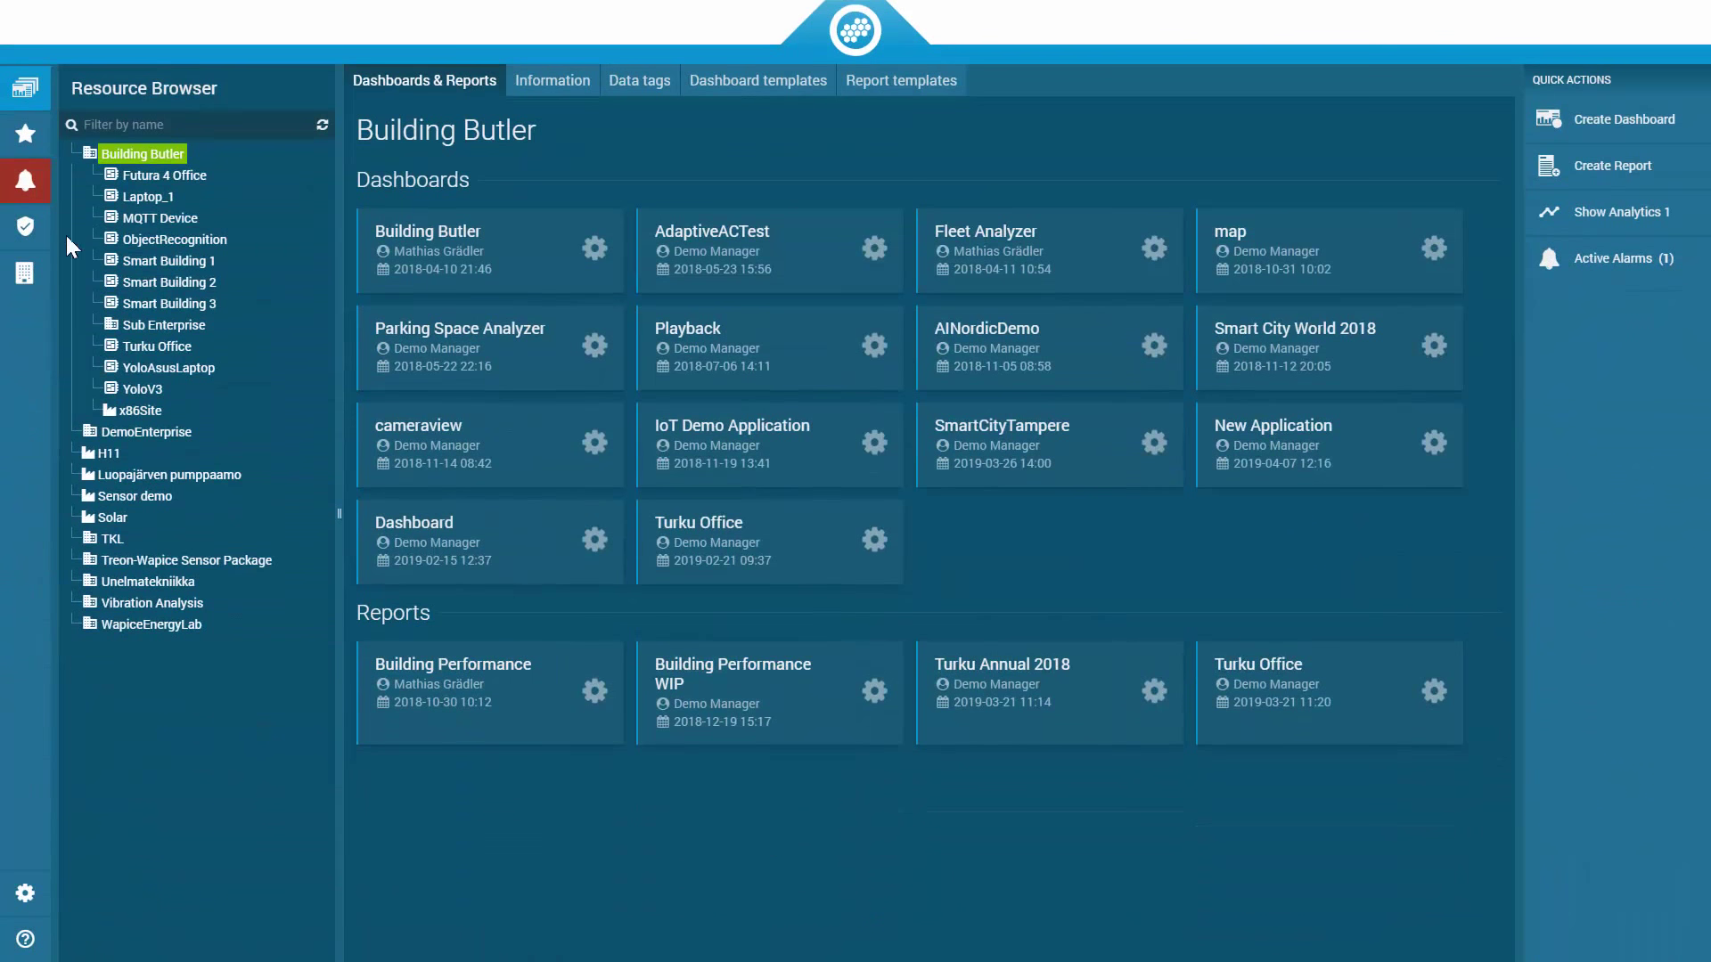
- Choose Mass deployment from the IoT-TICKET Demo Application template's options
click(753, 82)
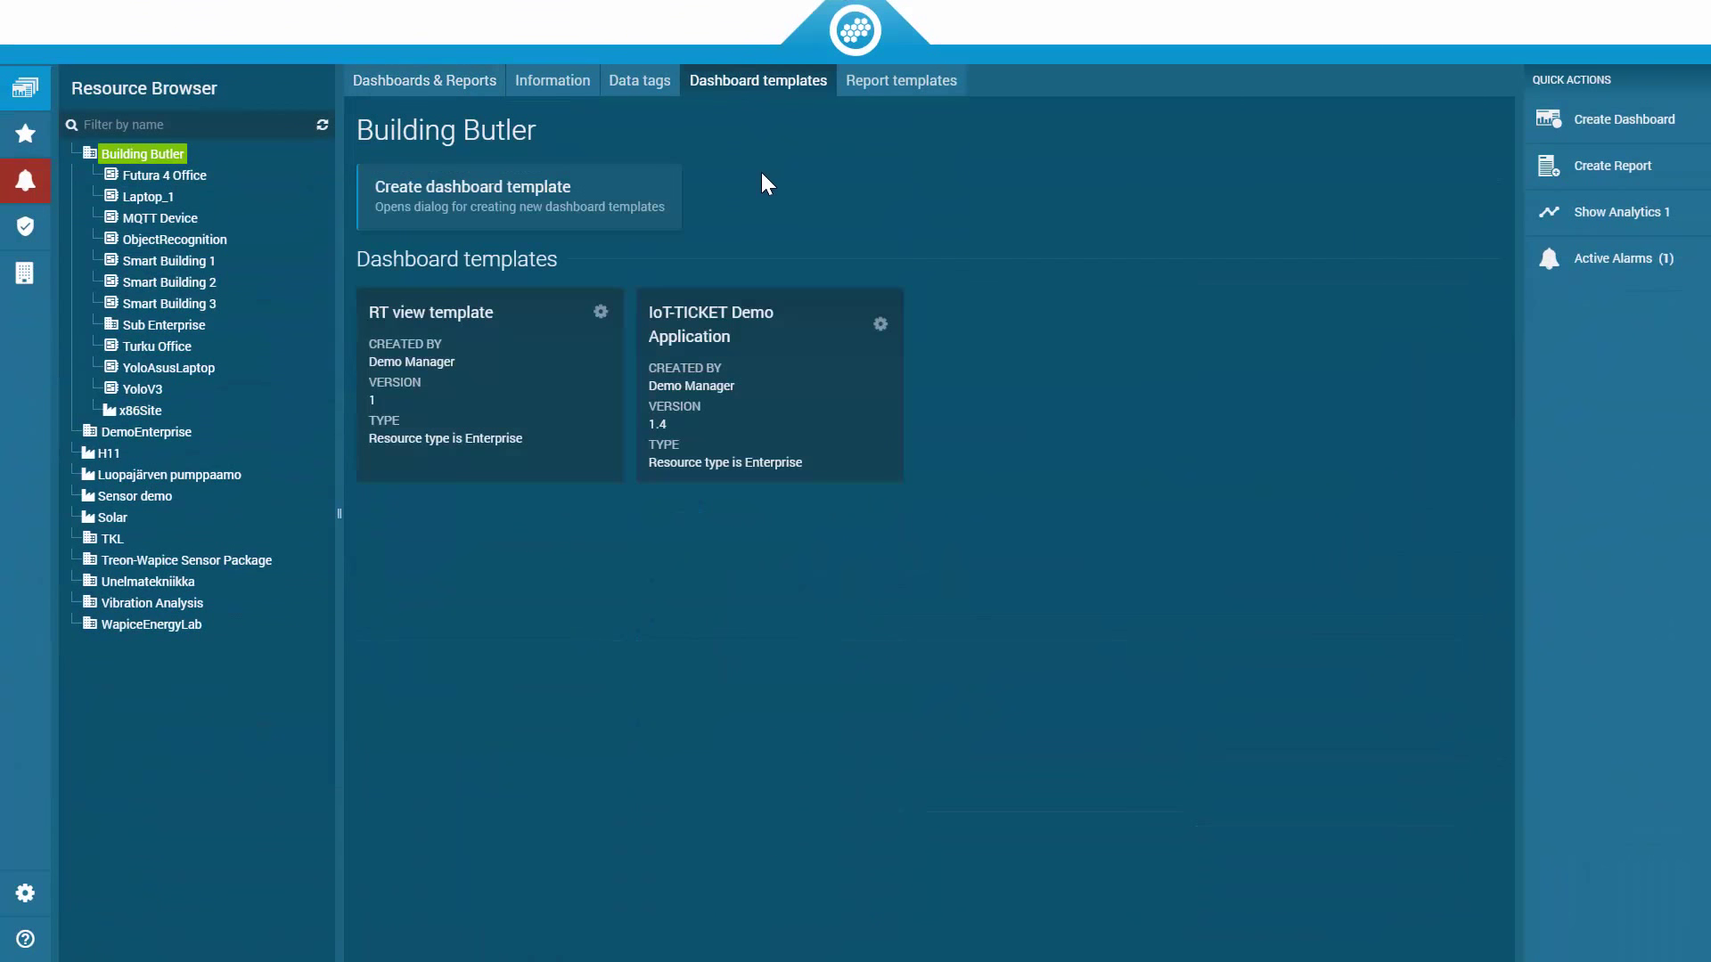
click(880, 326)
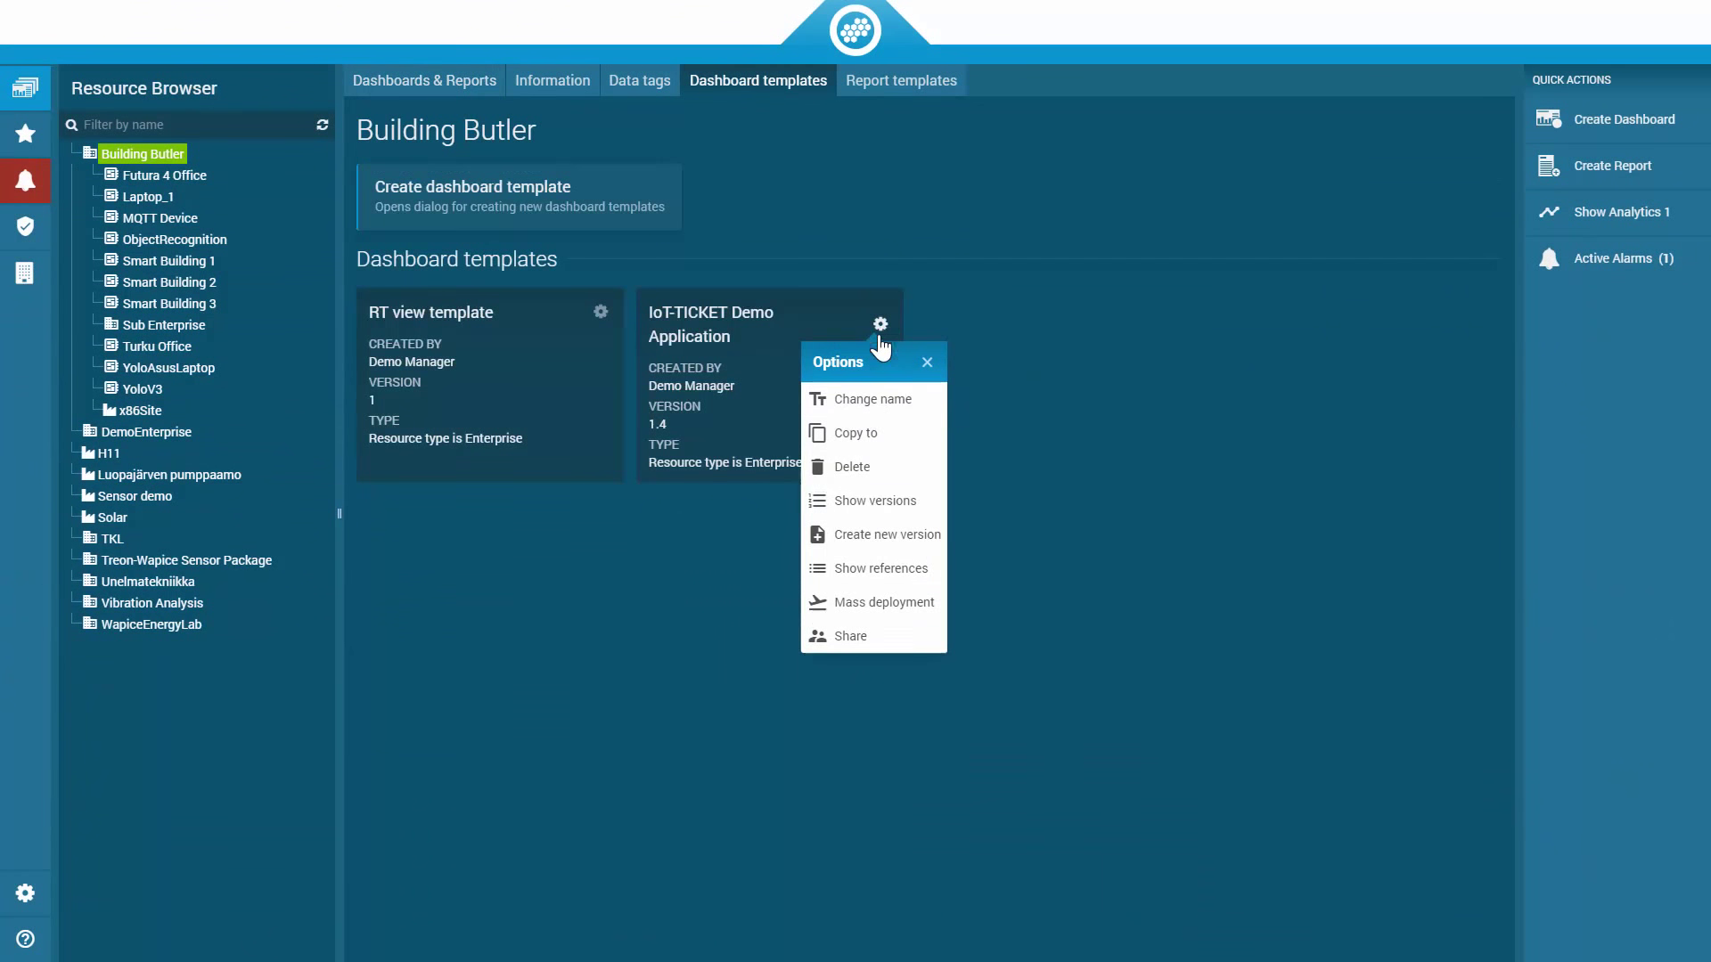
click(886, 603)
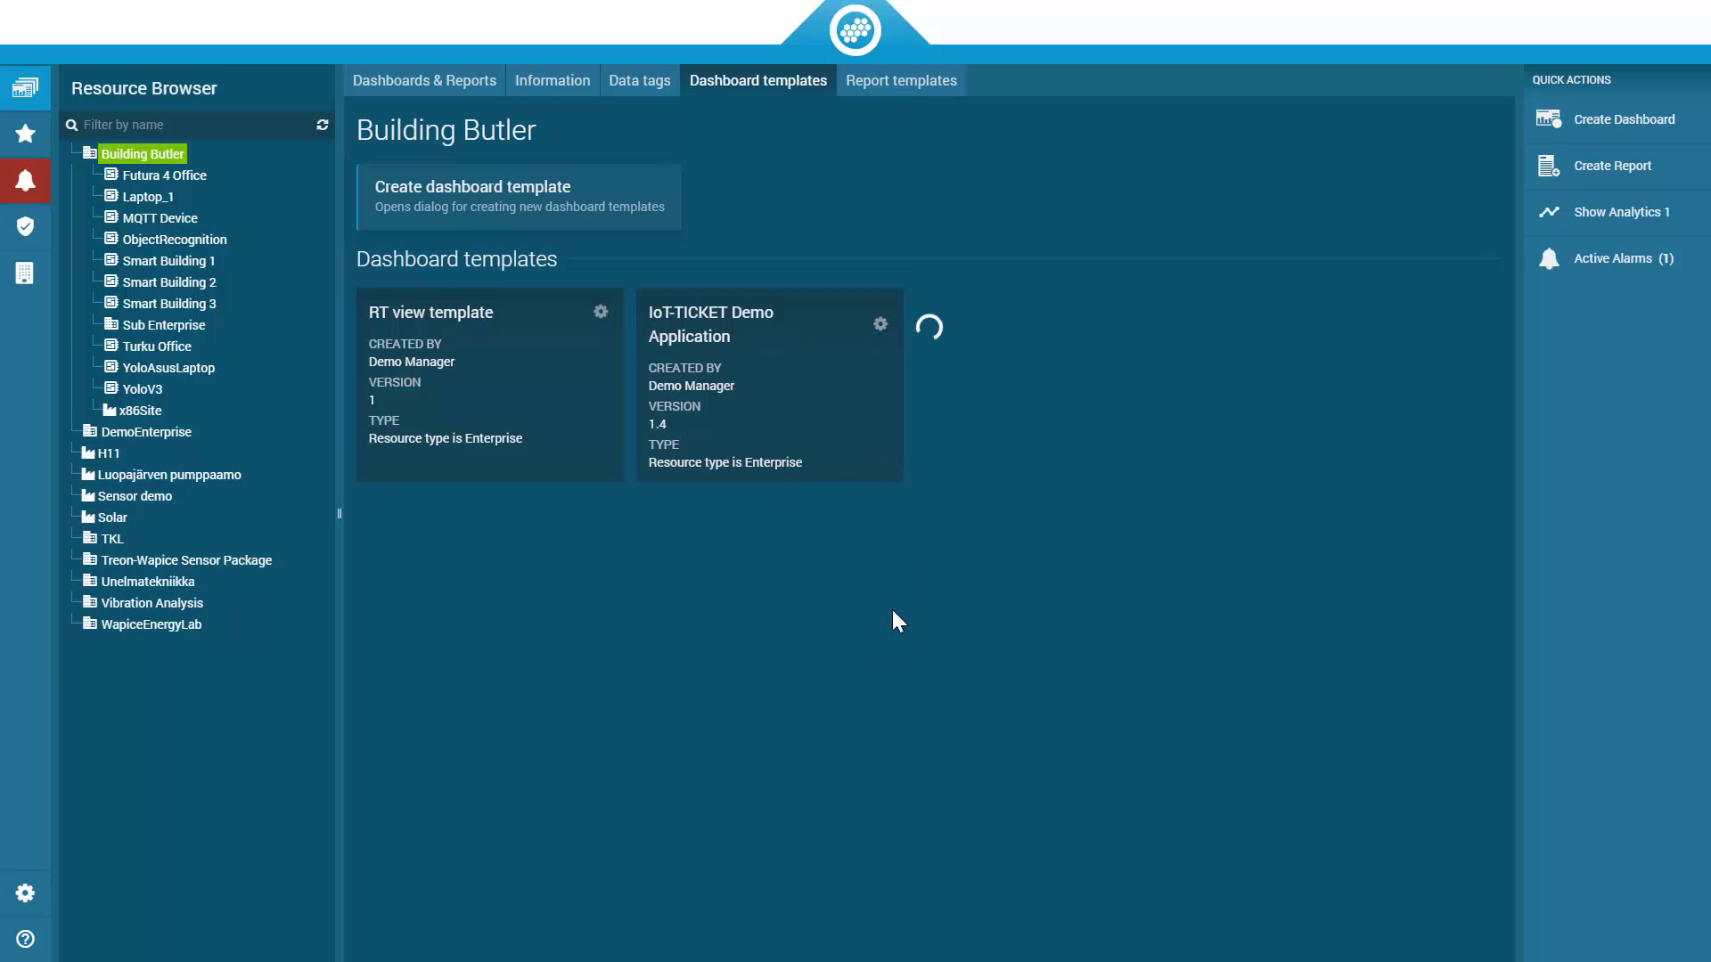
scroll(808, 350, down, 5)
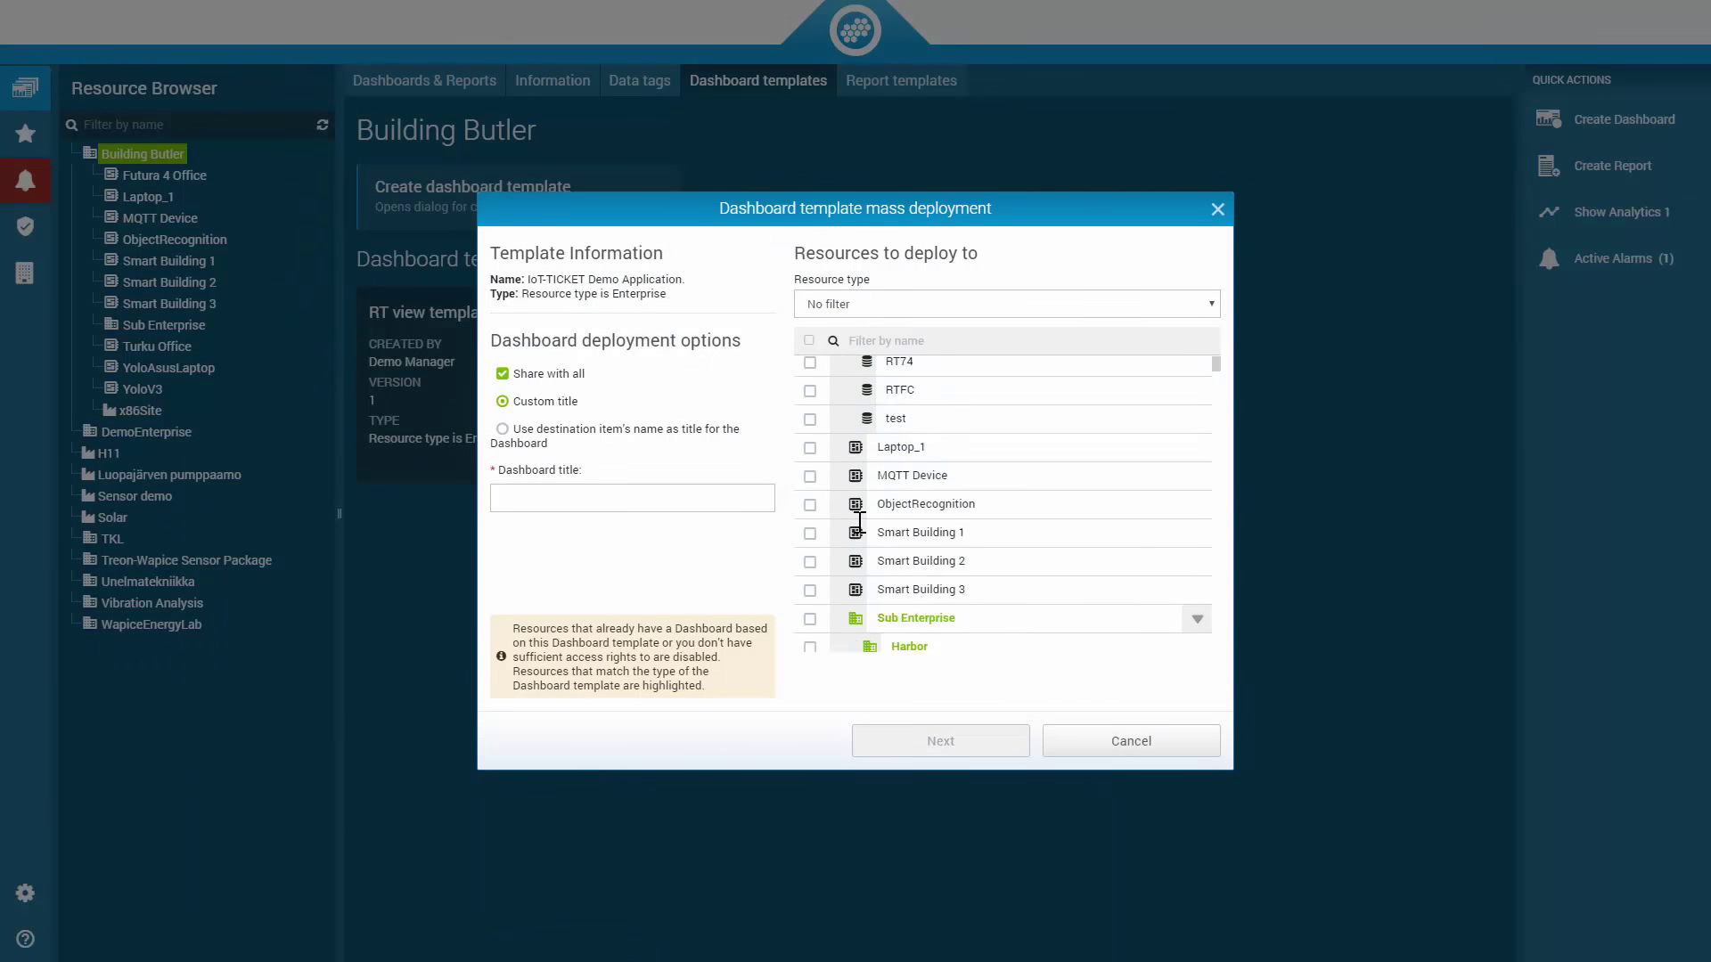
scroll(807, 350, down, 5)
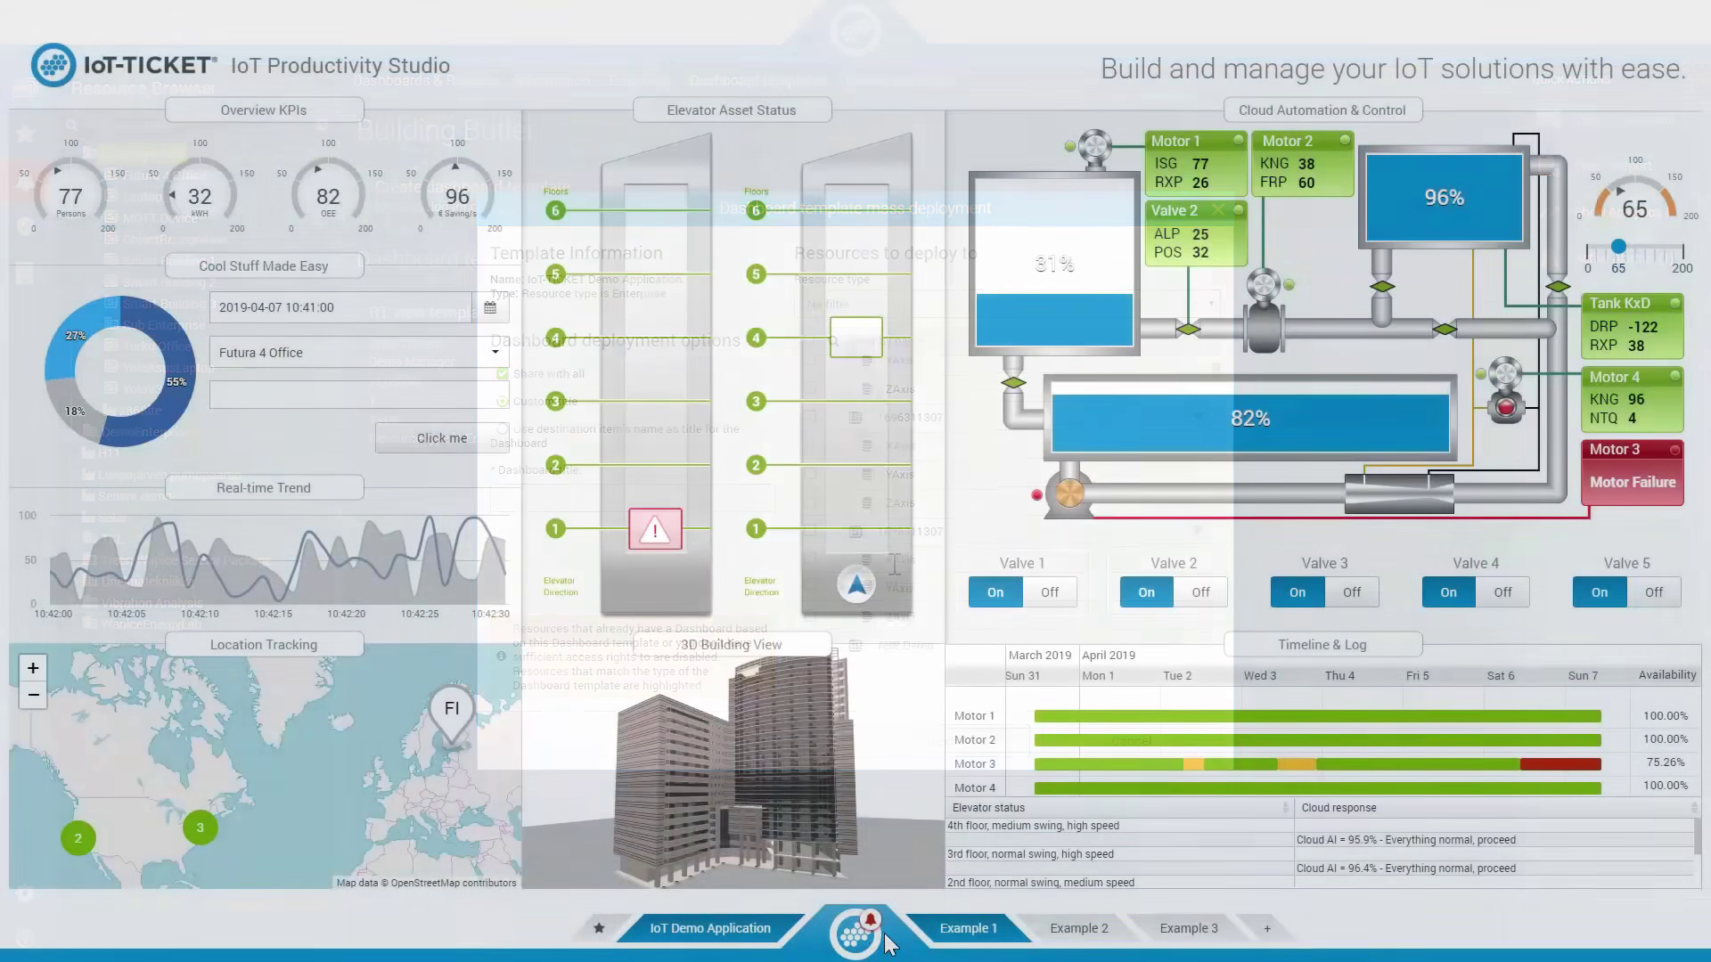
- Acknowledge the first Abnormal temperature alarm under Abnormalities with comment 'Ok', then close the alarms panel
click(885, 935)
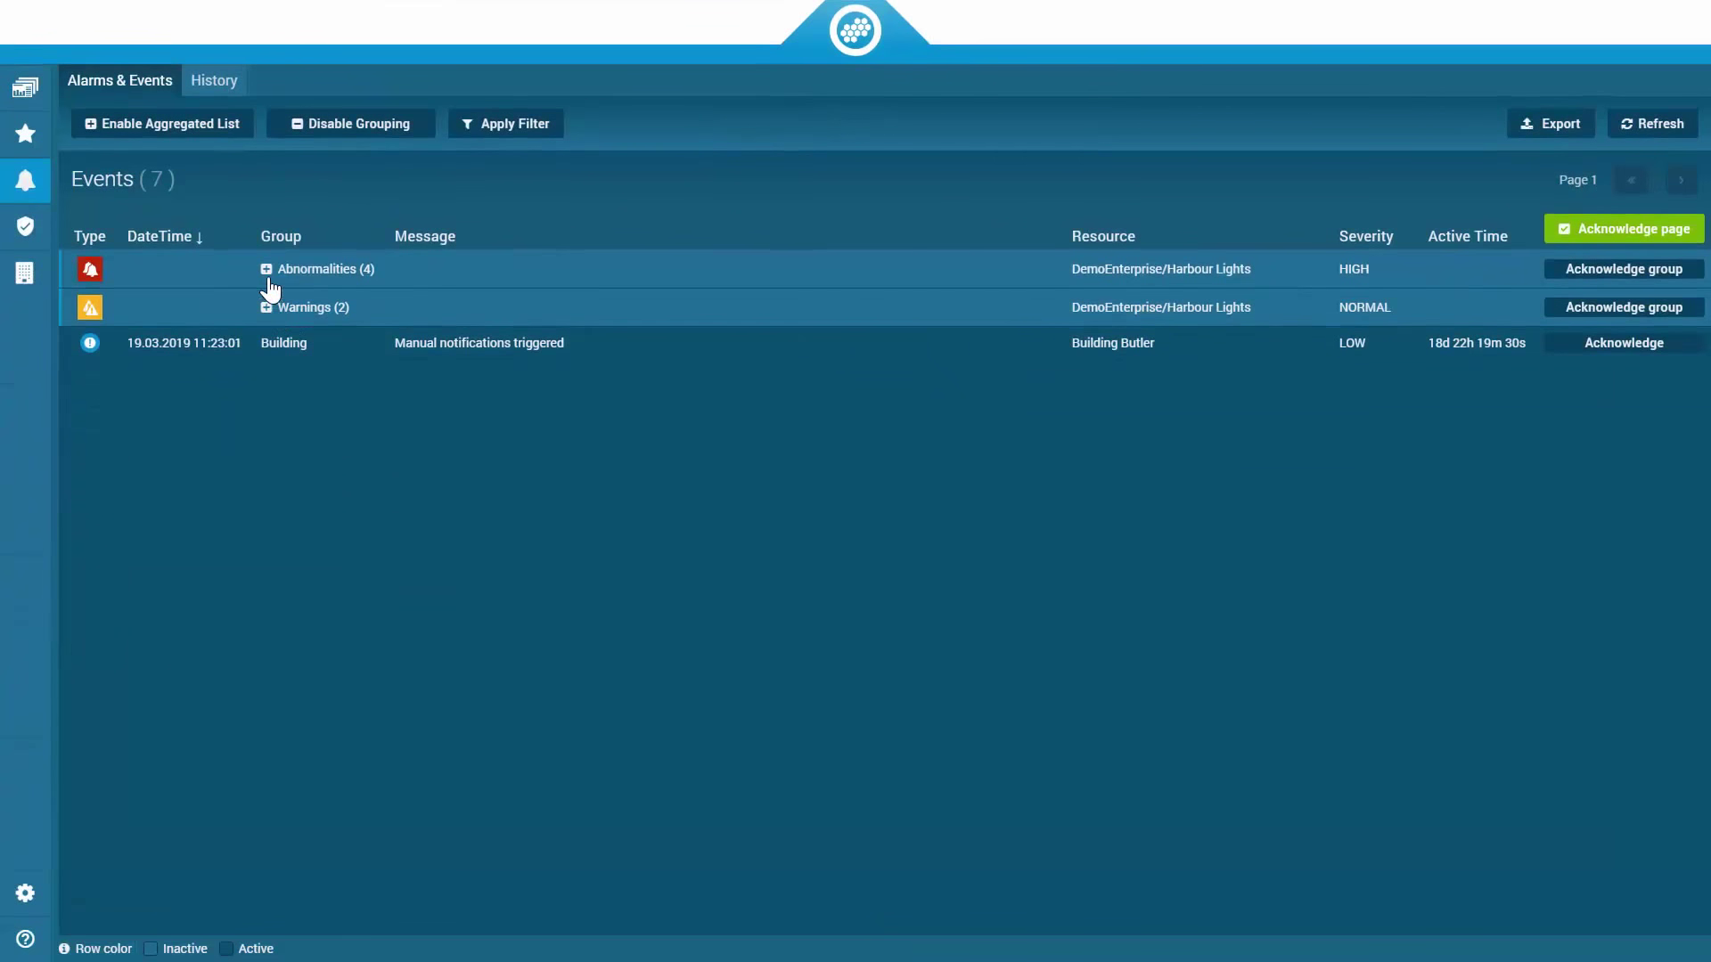
click(268, 279)
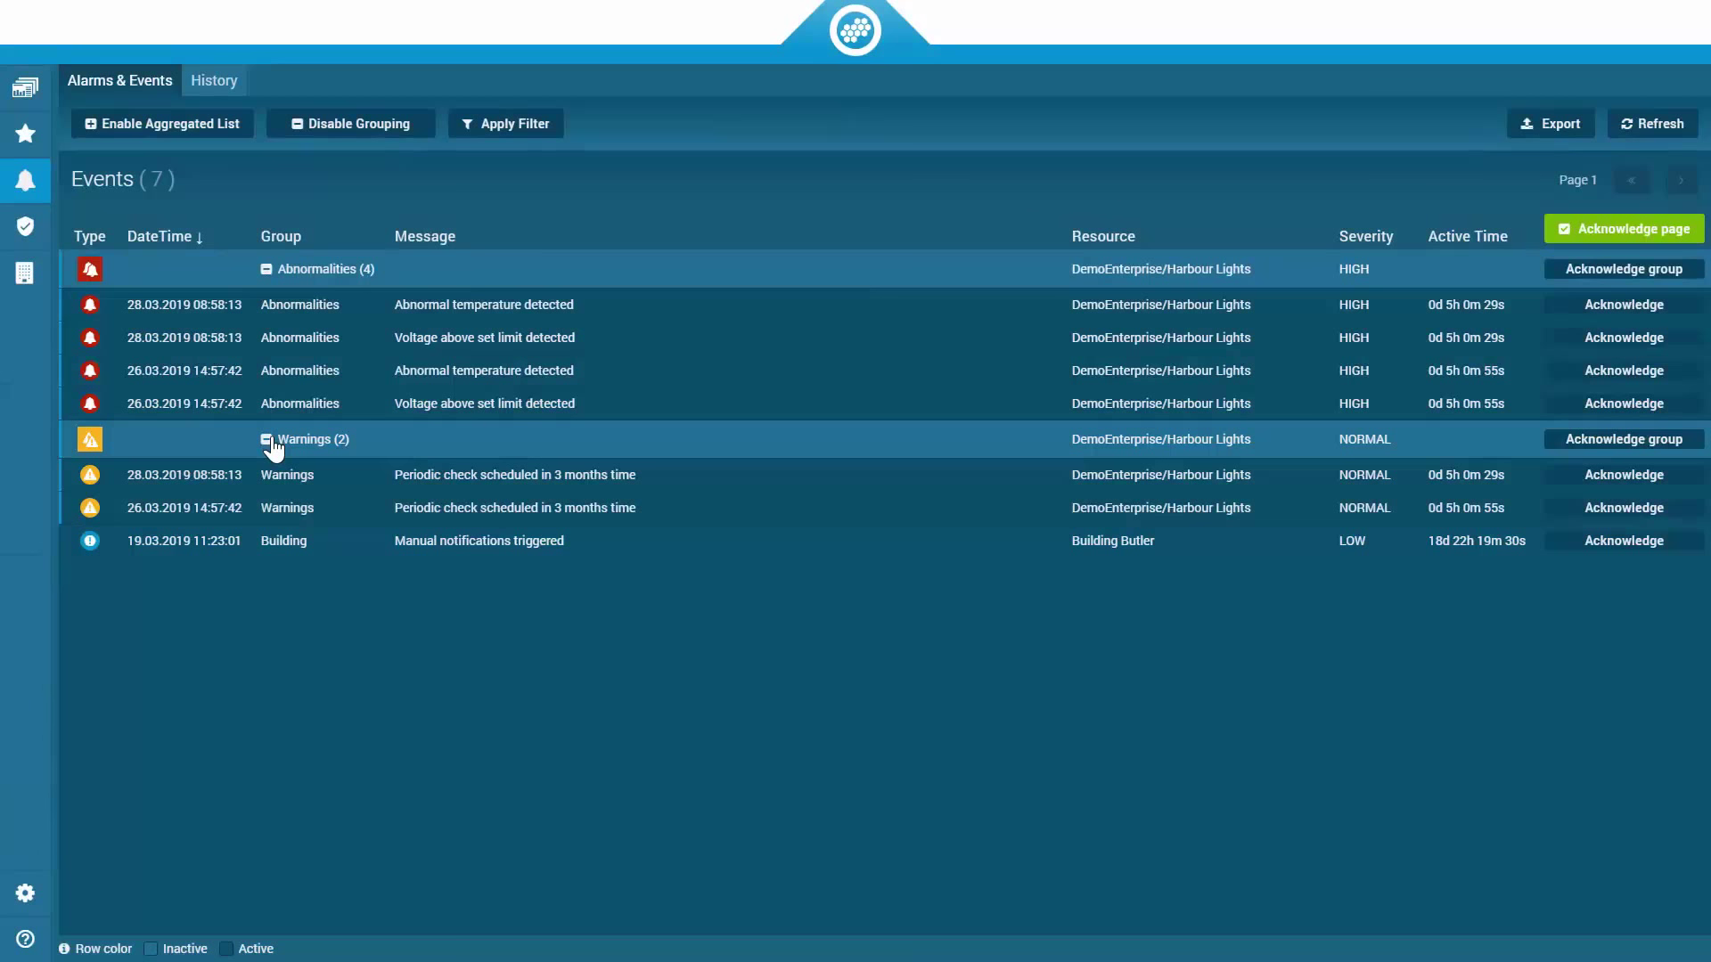
click(1613, 308)
text(Ok)
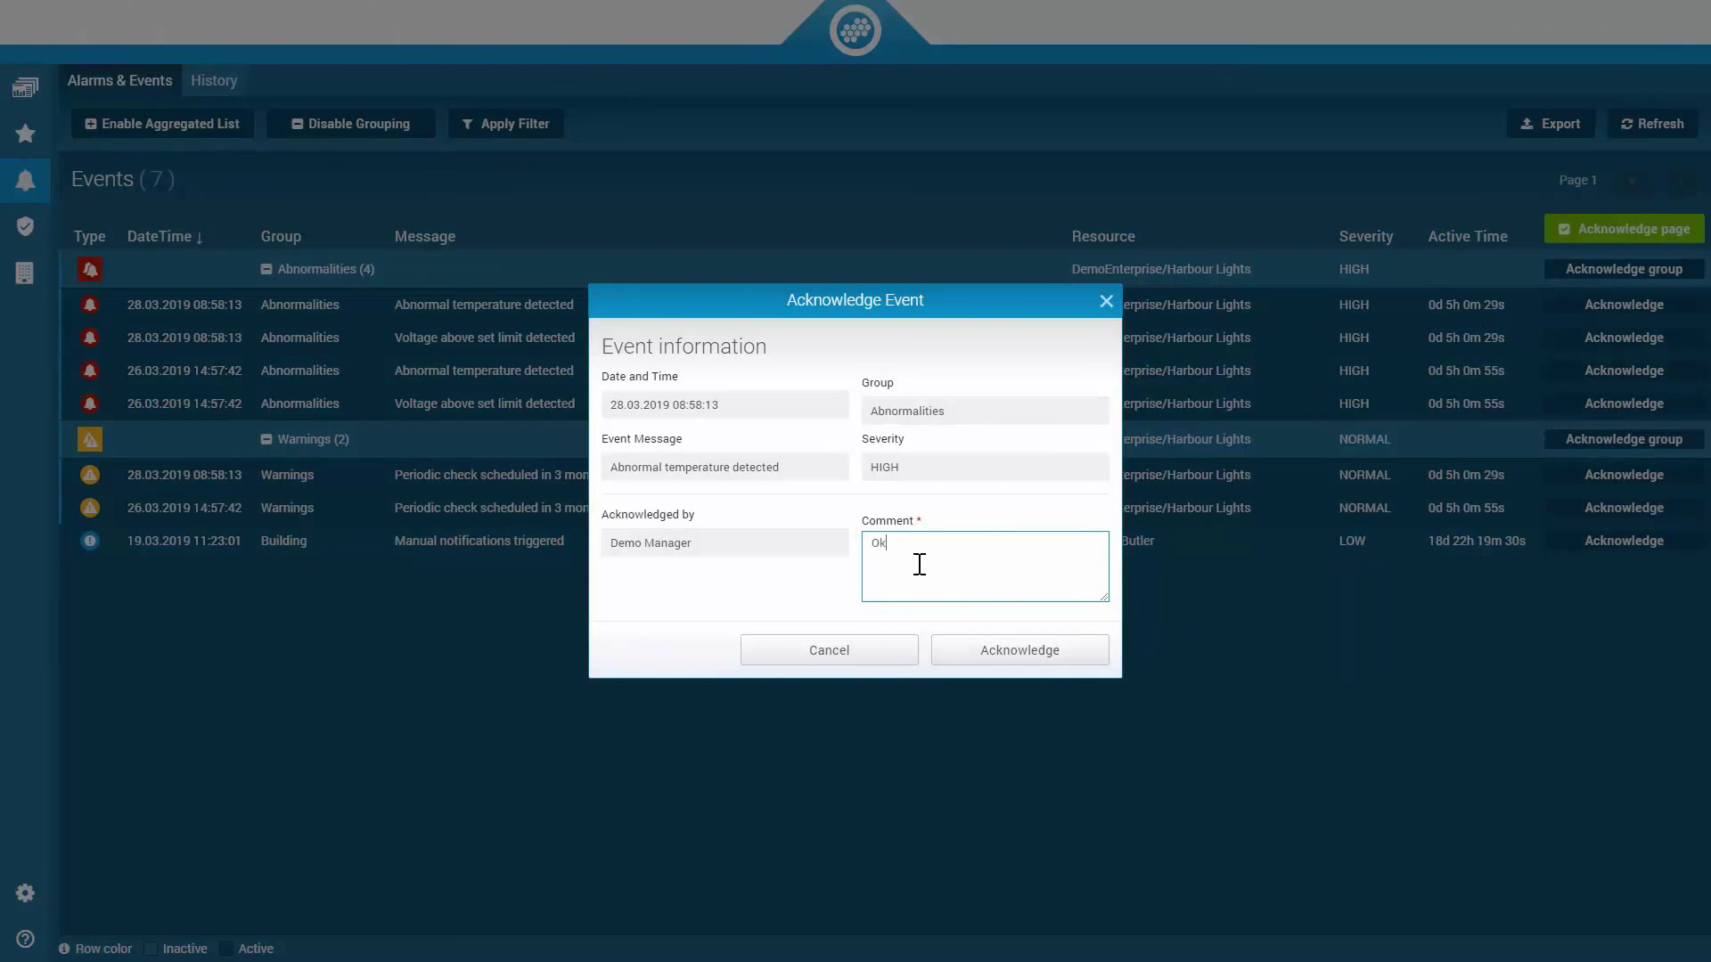
click(994, 655)
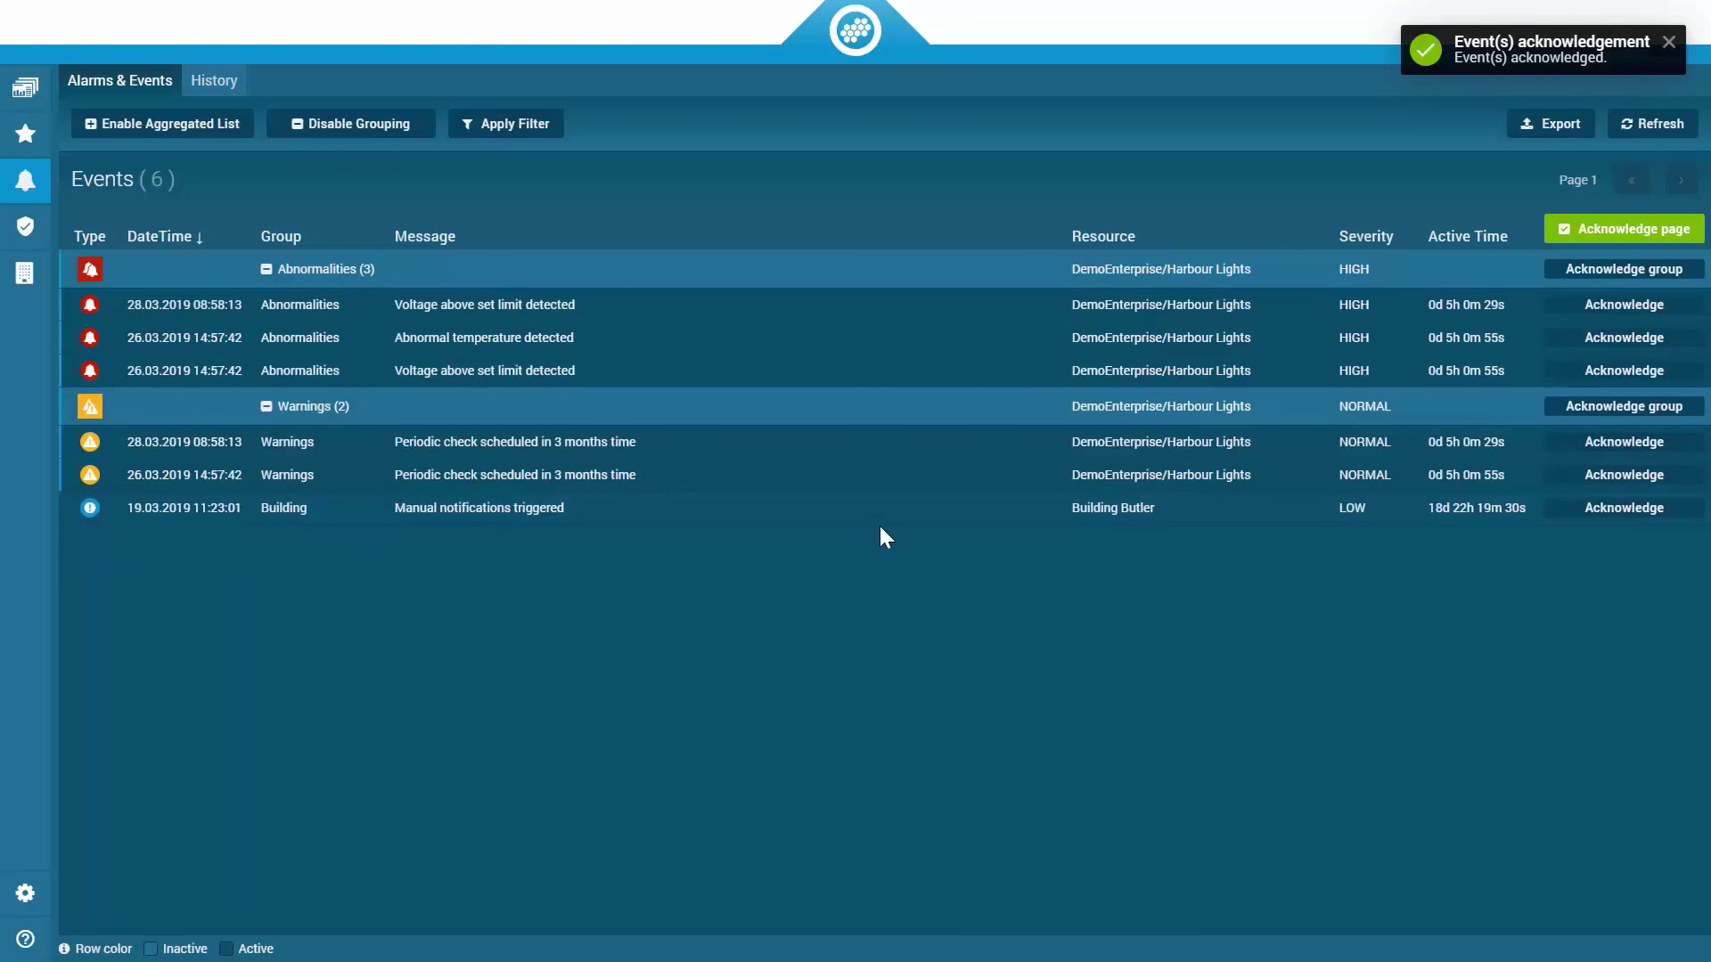
click(856, 33)
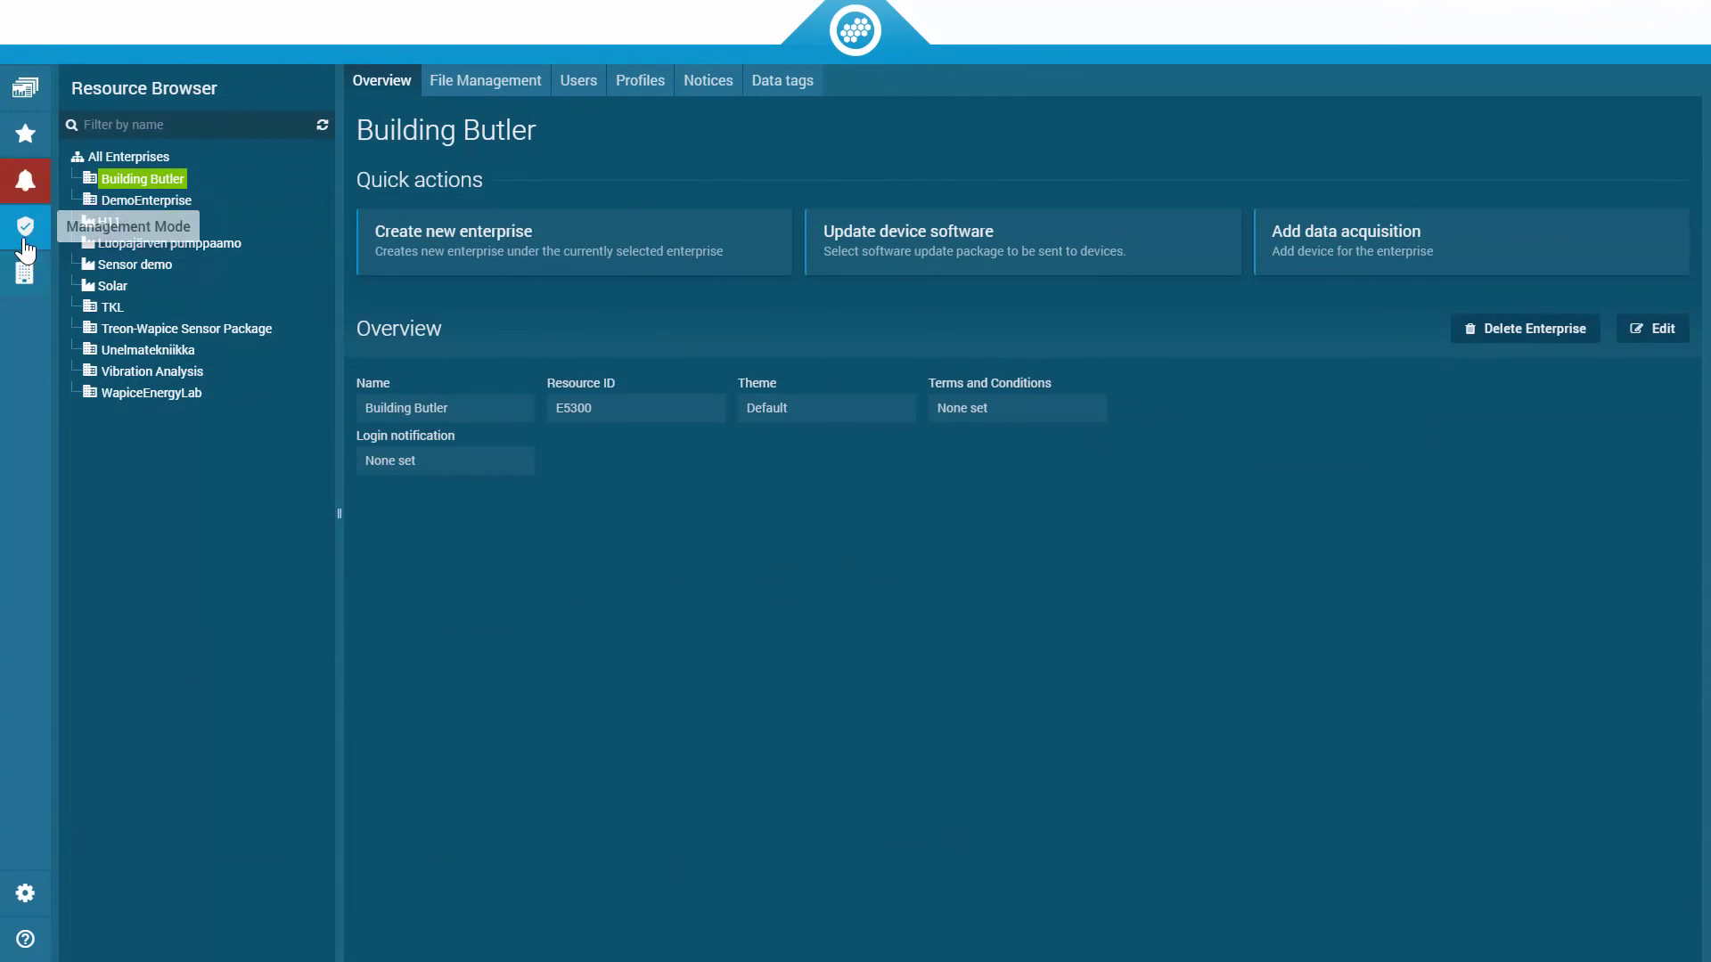
- Inspect the BuildingButlerAdmin profile's Allow rule and its Building Butler item permissions
click(129, 183)
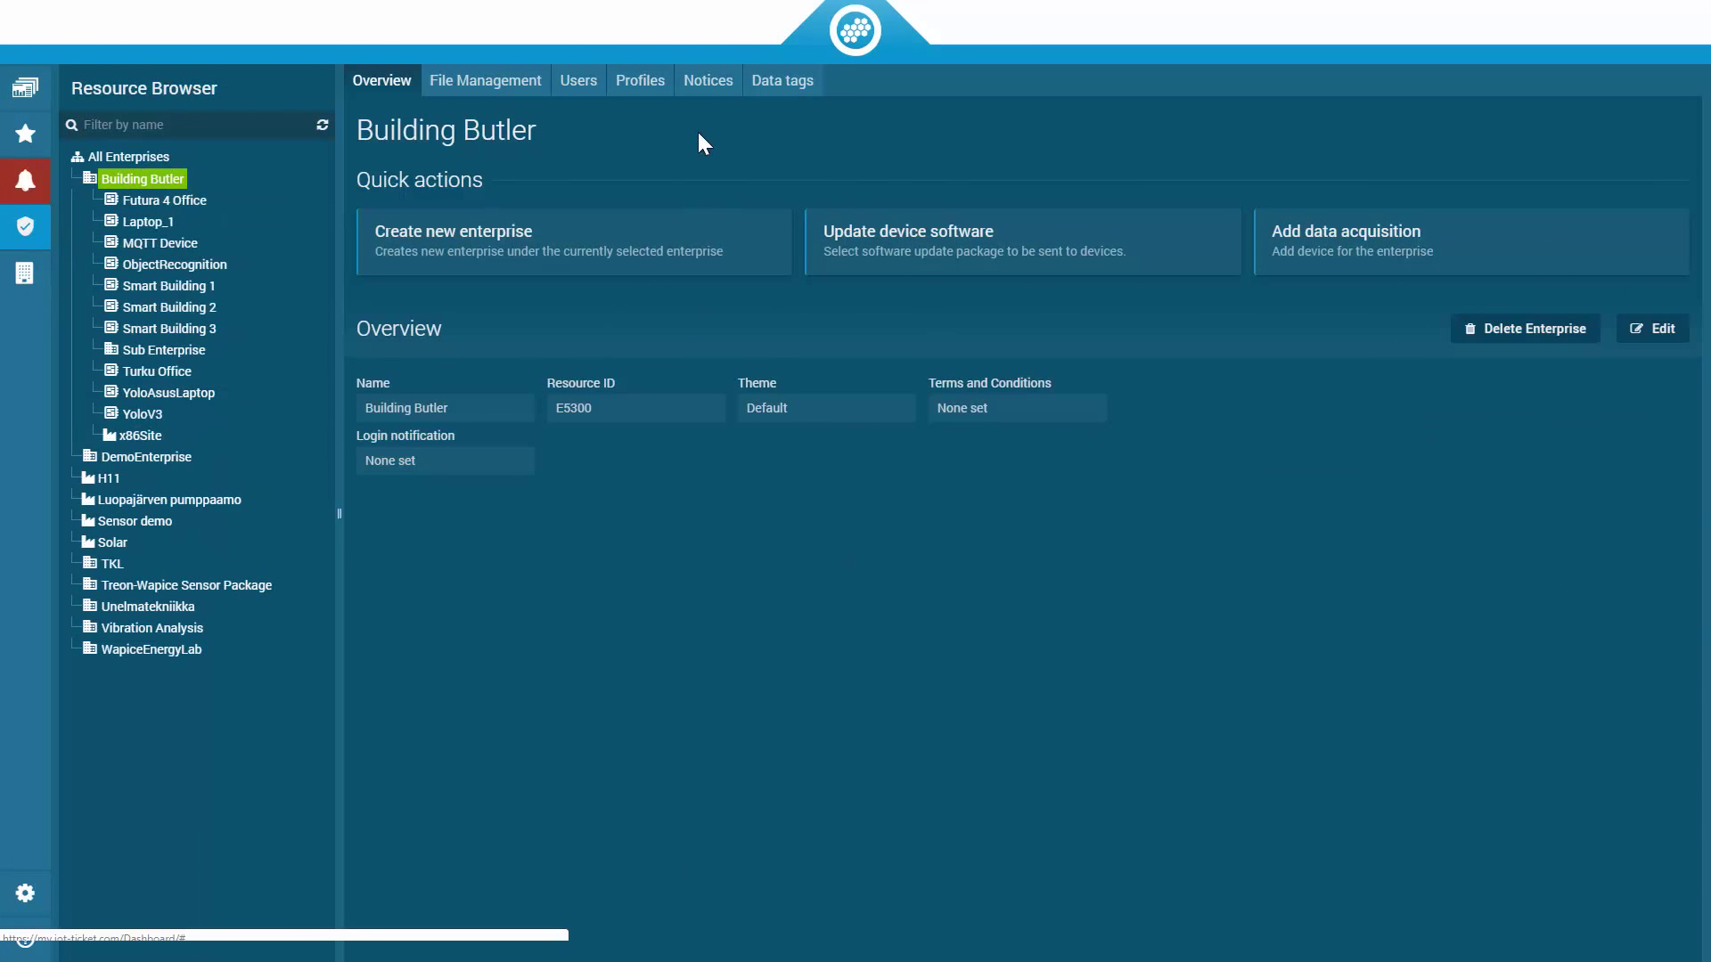
click(568, 83)
click(631, 83)
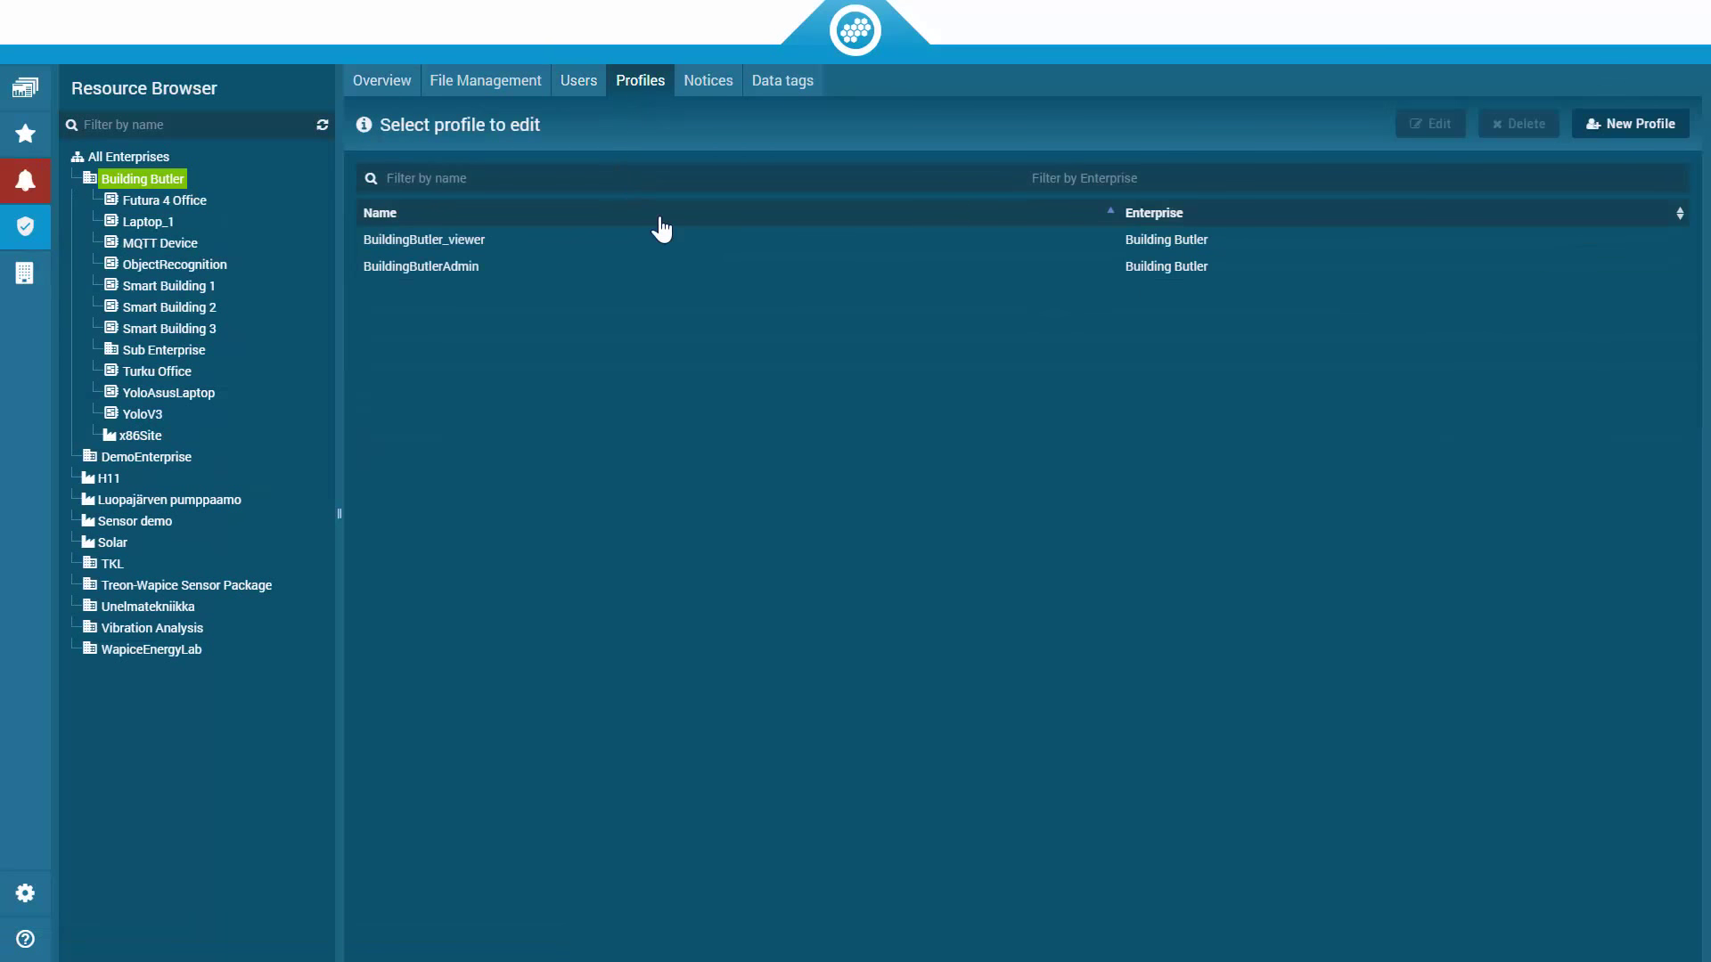
click(695, 266)
click(1417, 127)
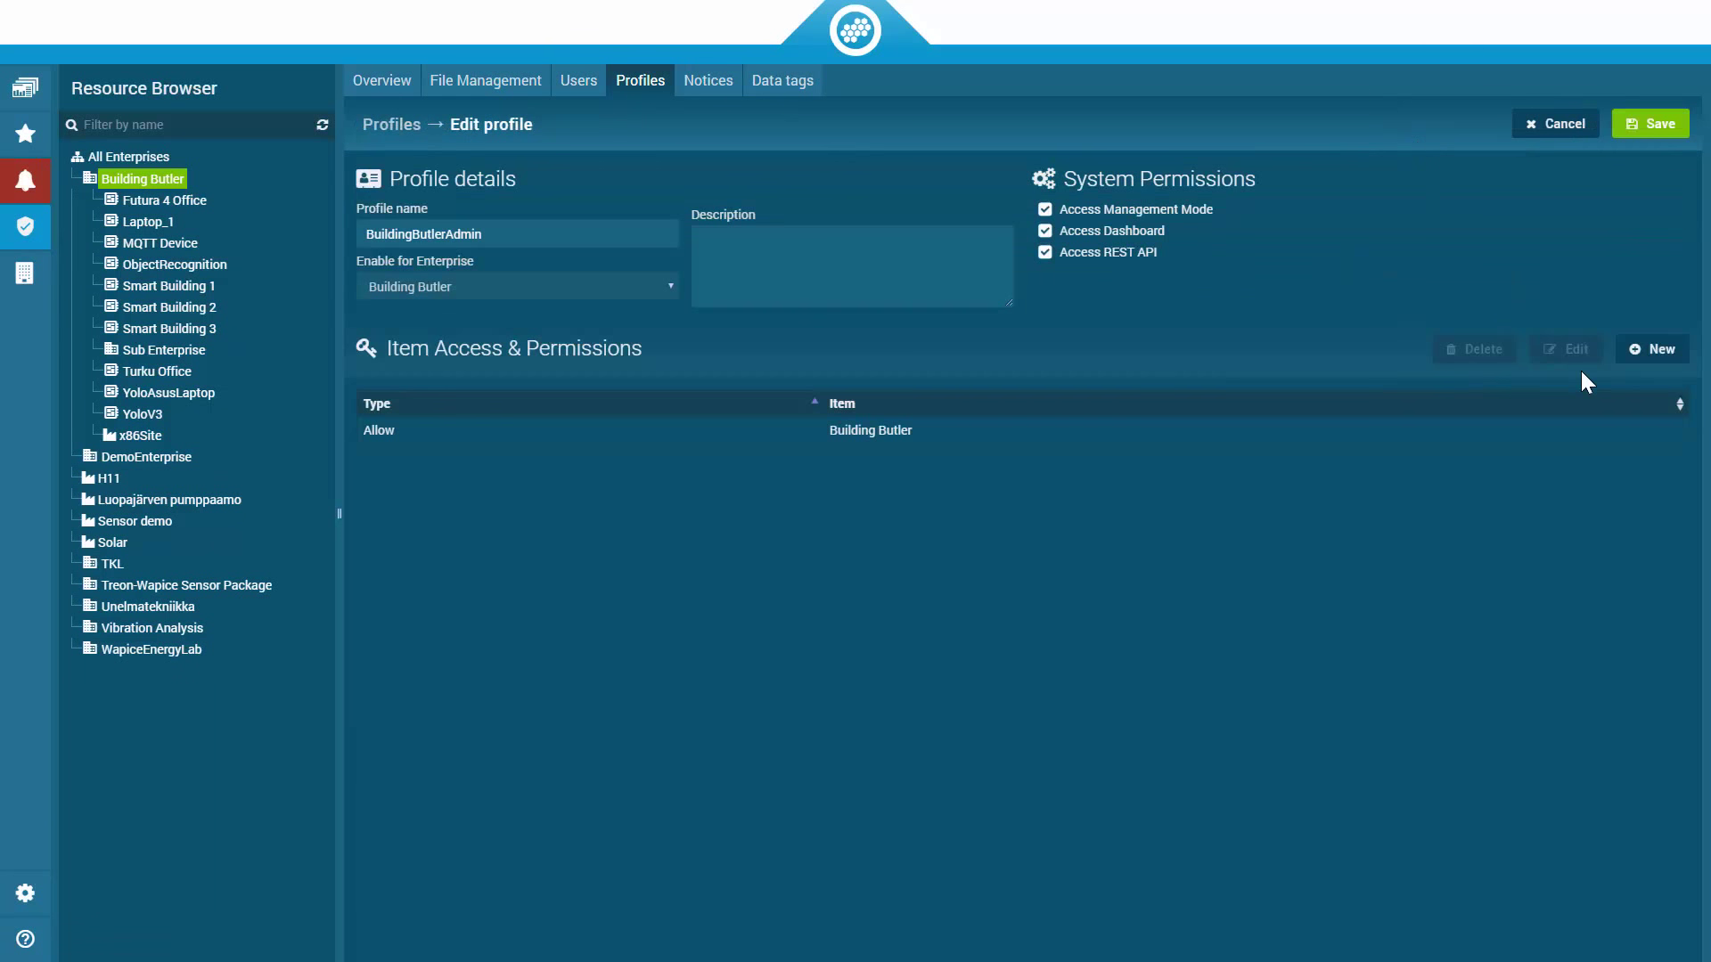
click(1292, 435)
click(1567, 348)
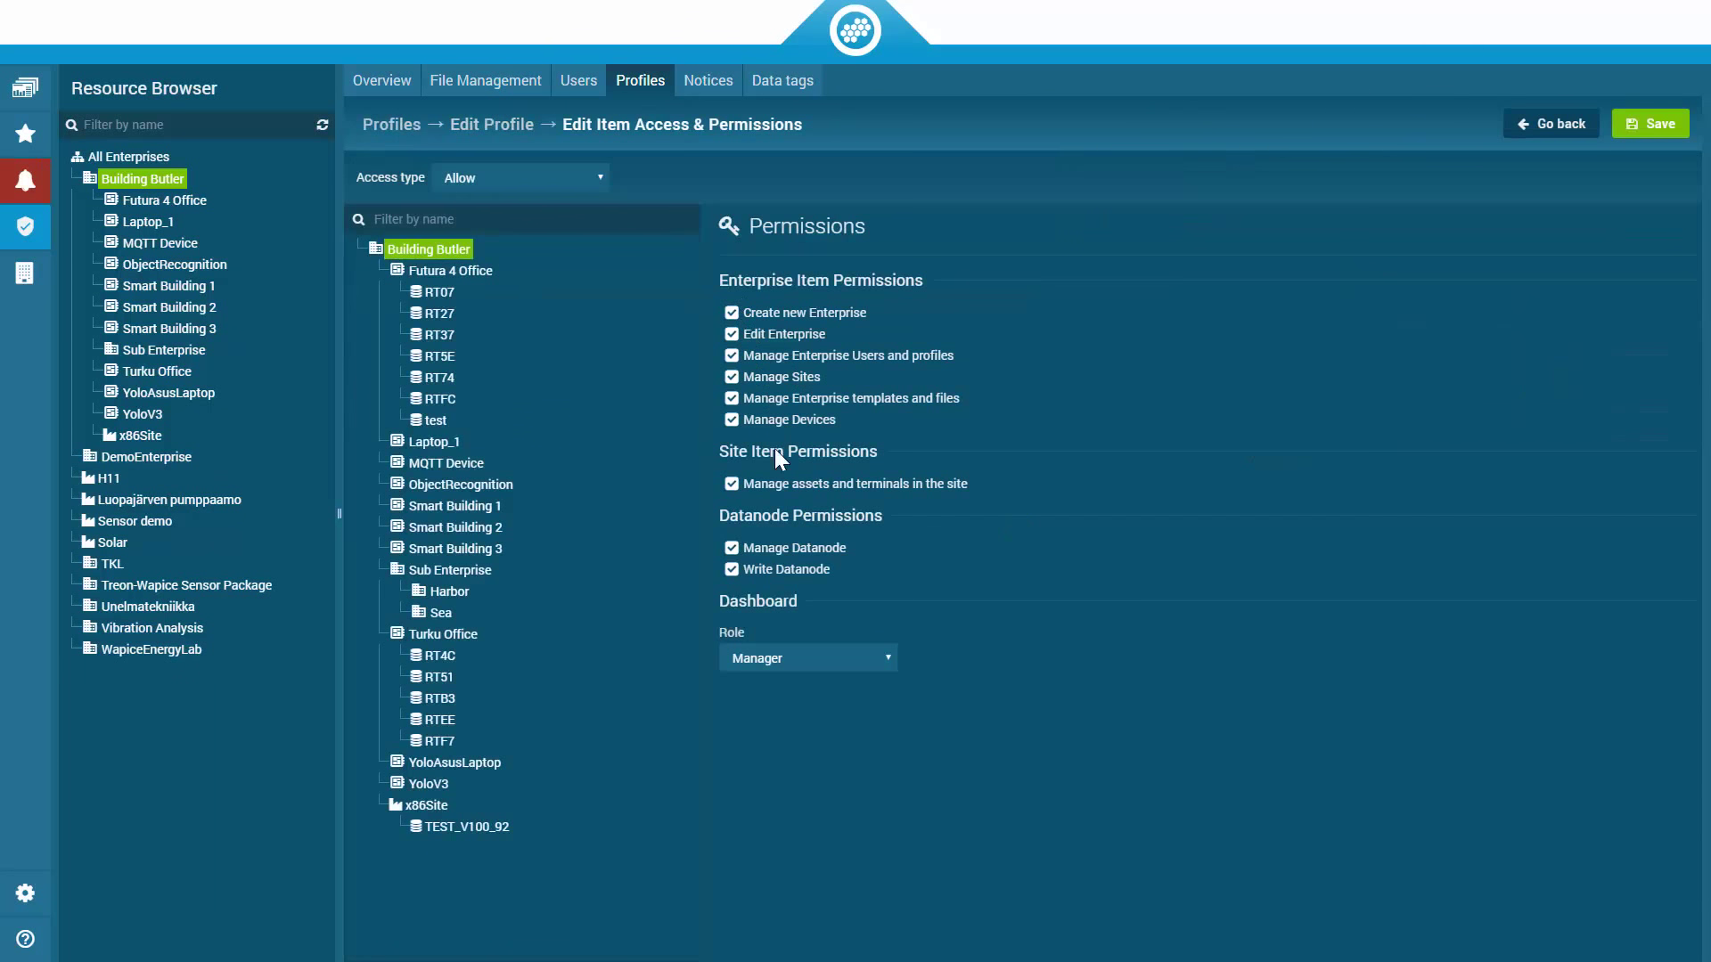
- Edit the enterprise overview and begin uploading a new theme in the theme editor
click(1634, 333)
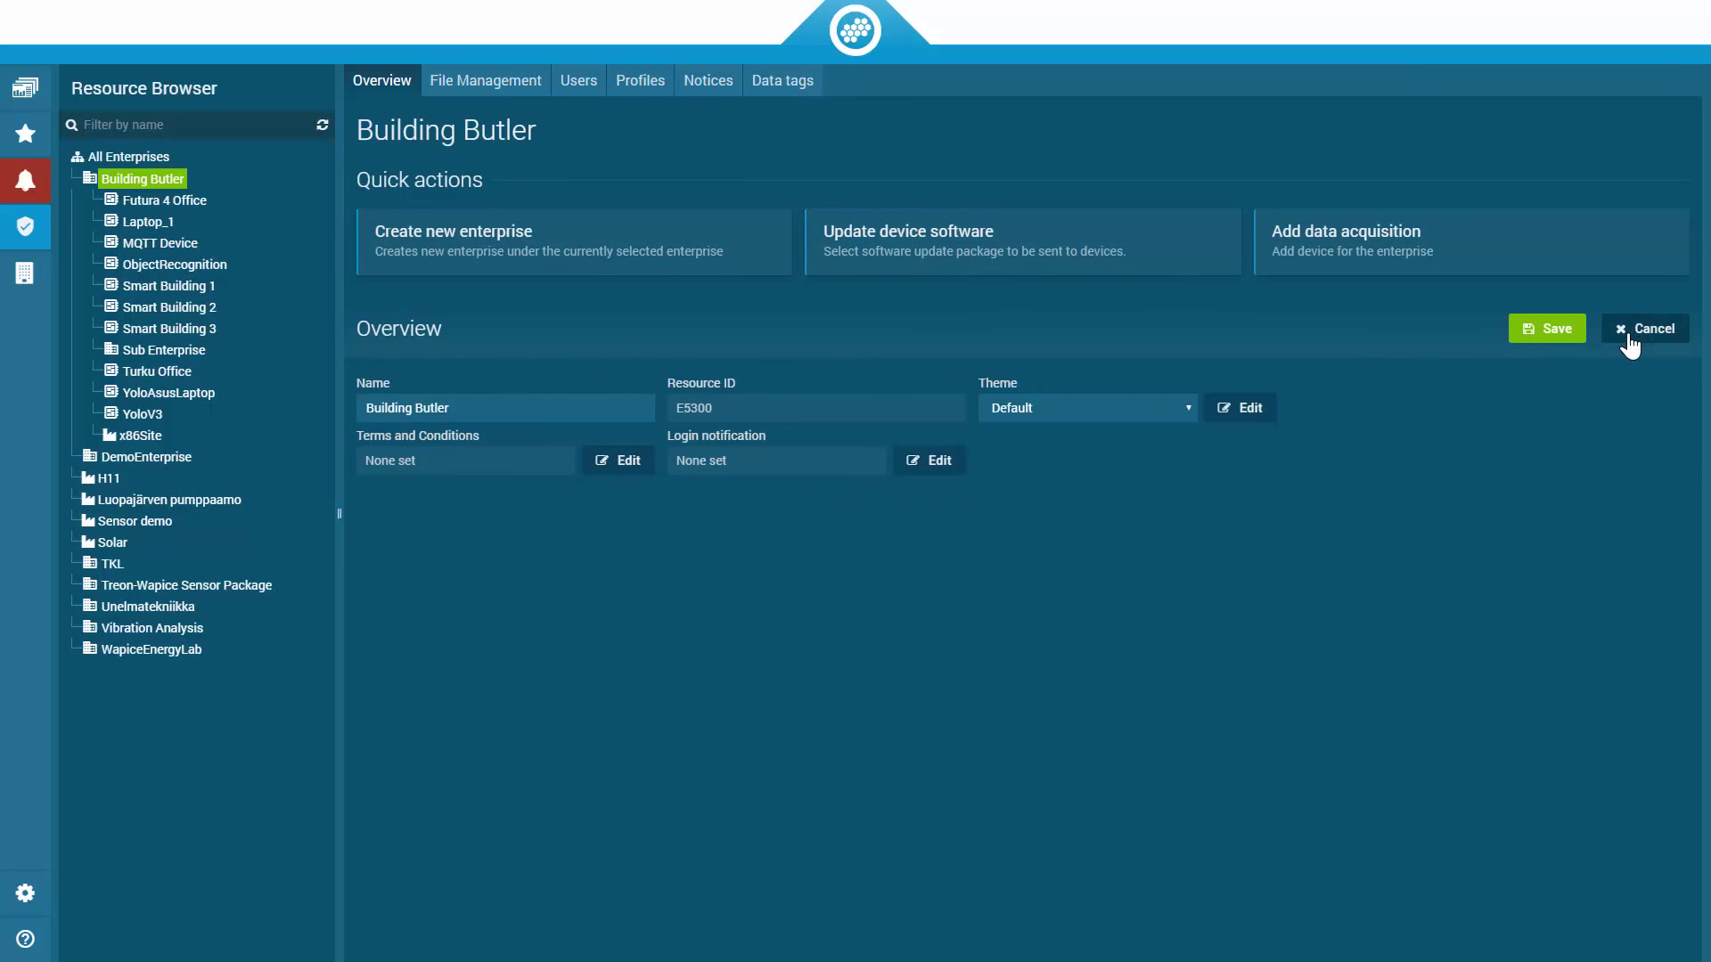
click(1250, 409)
click(1073, 298)
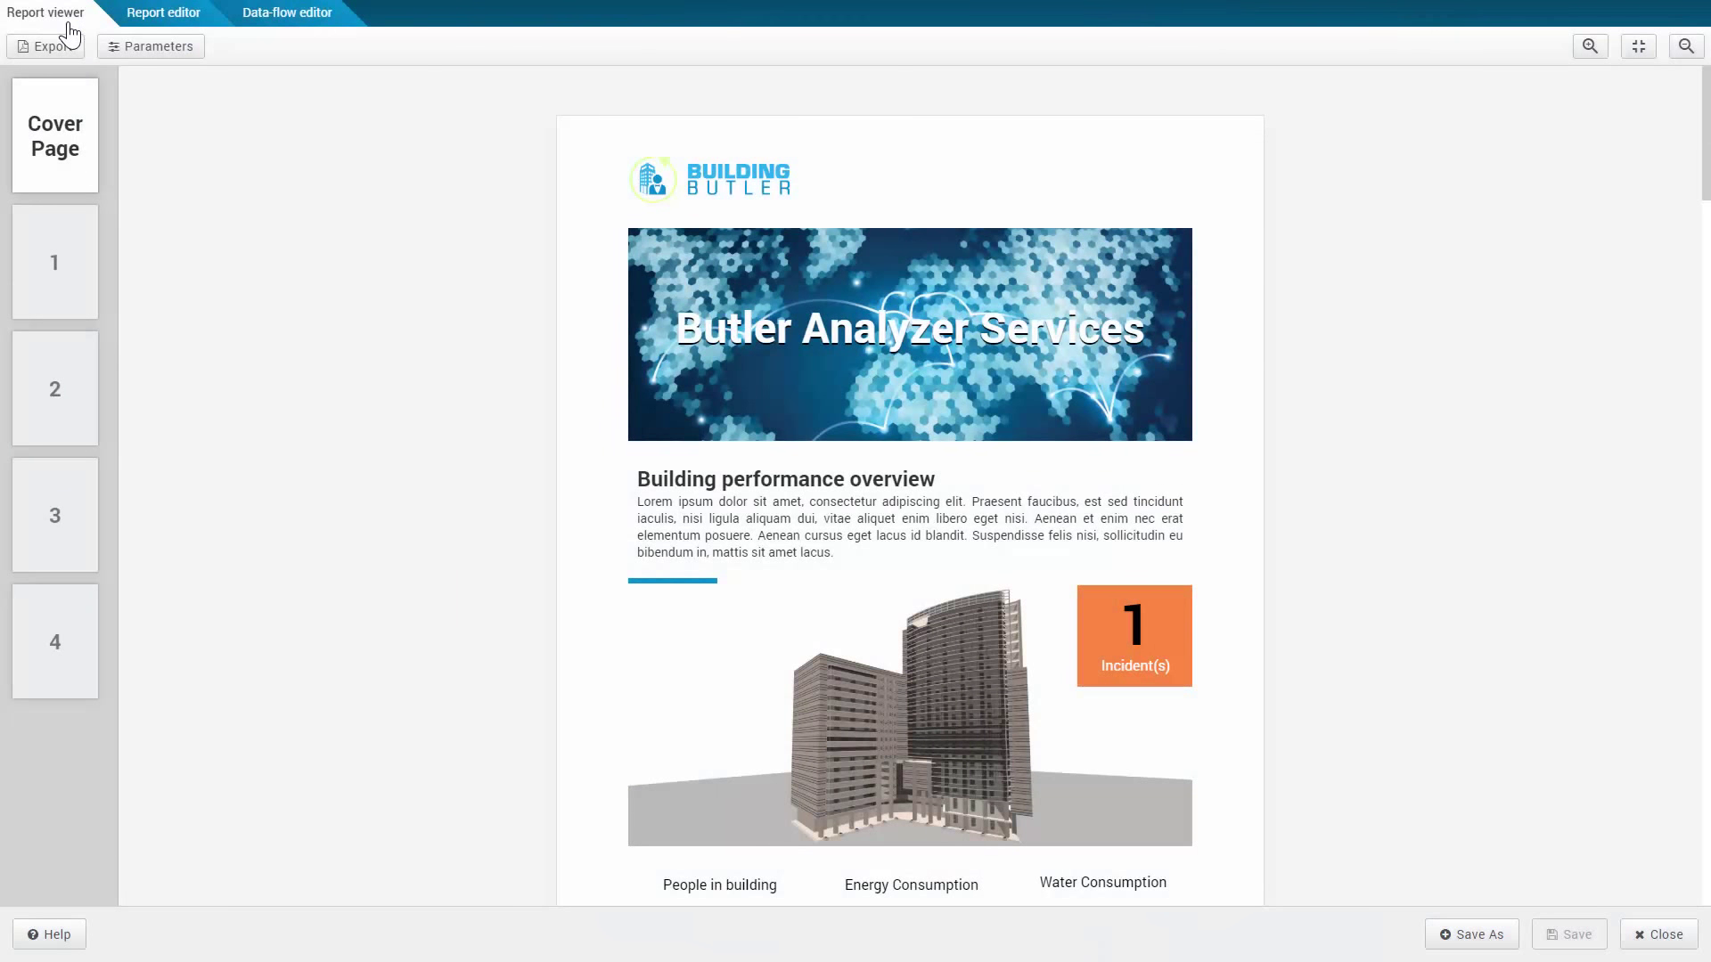
click(64, 260)
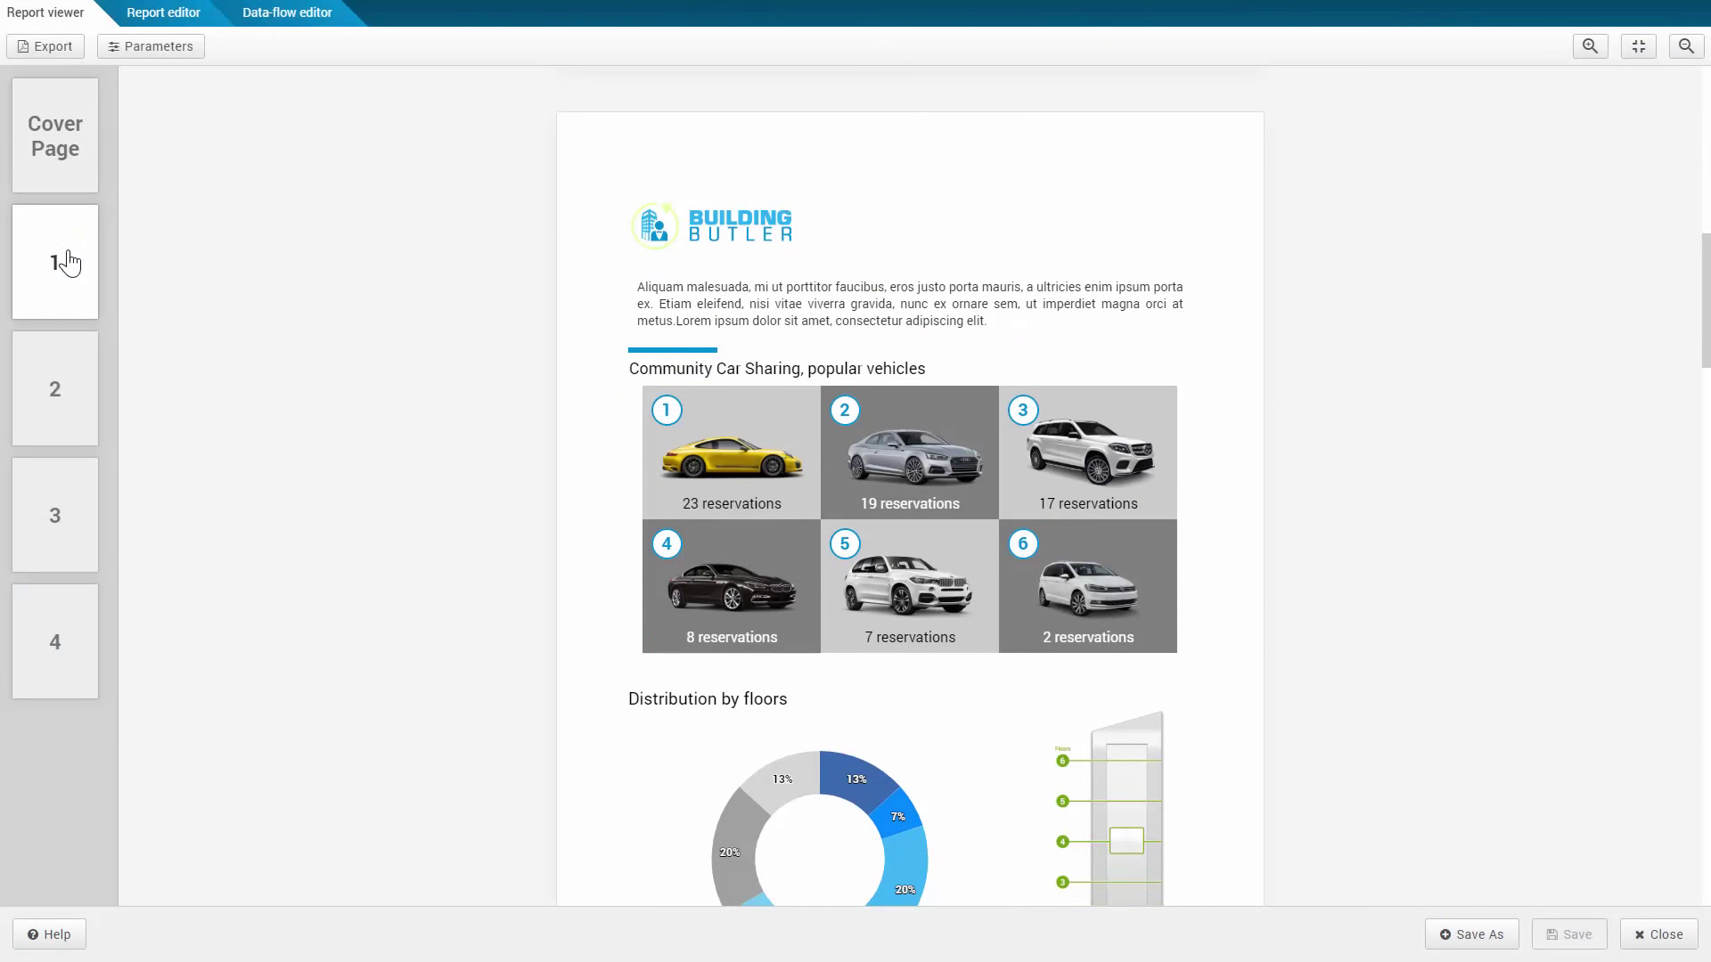
click(54, 370)
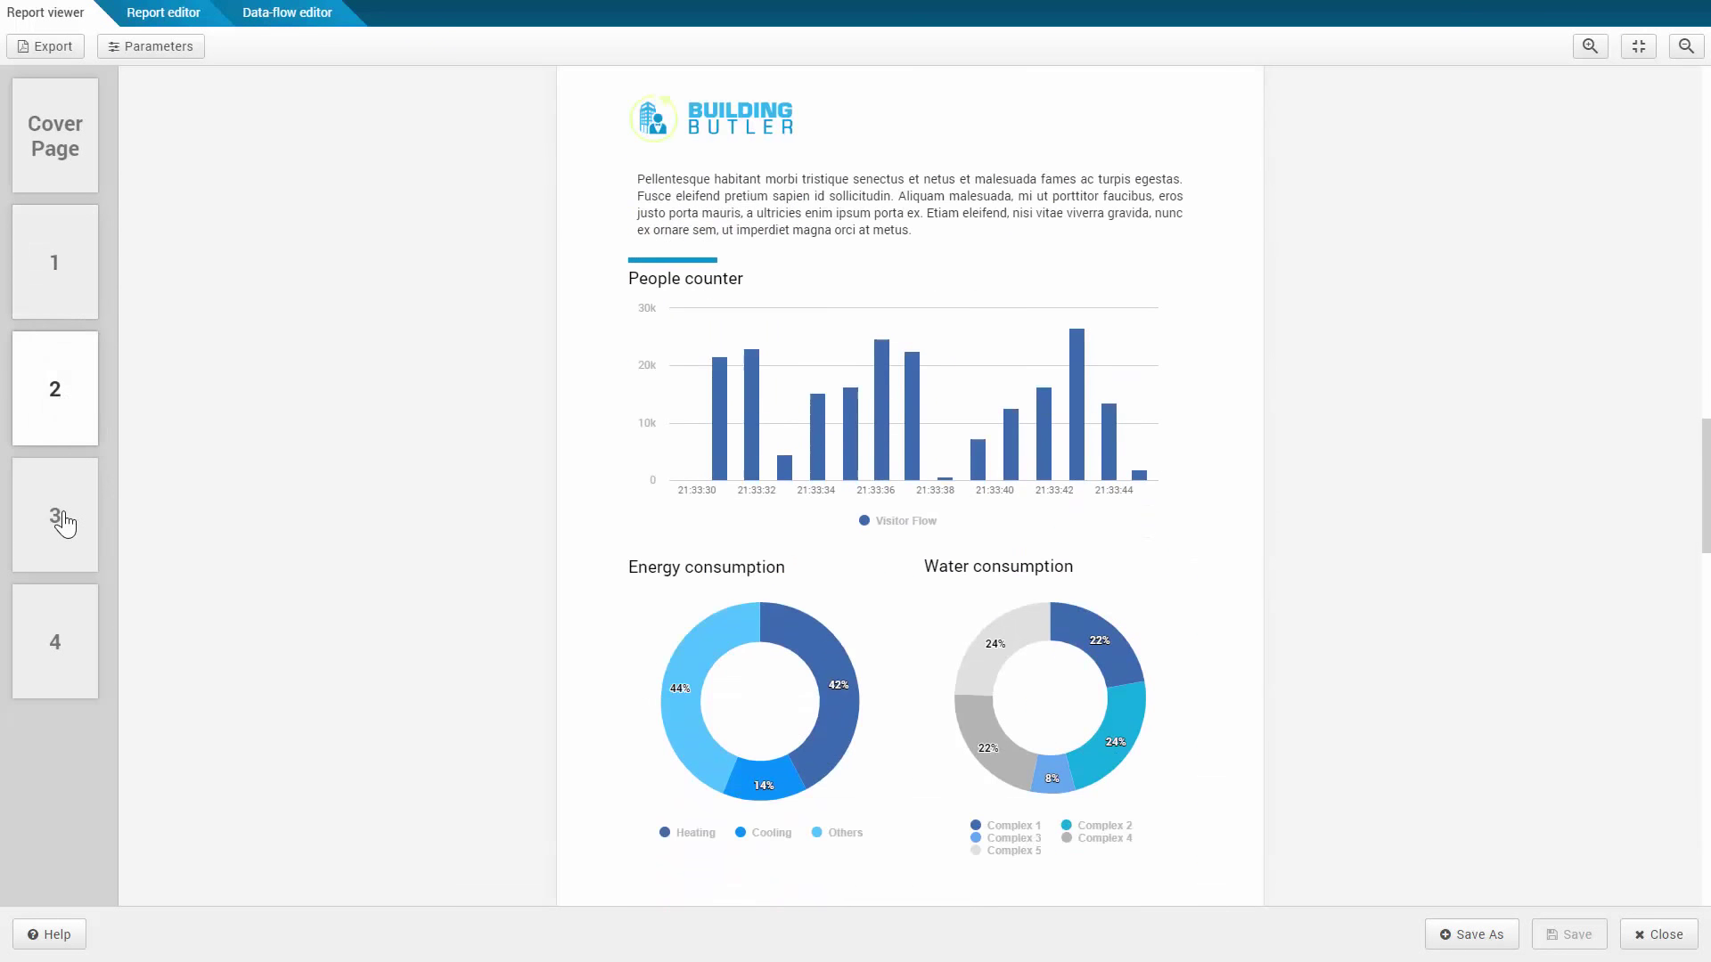
click(63, 523)
click(74, 633)
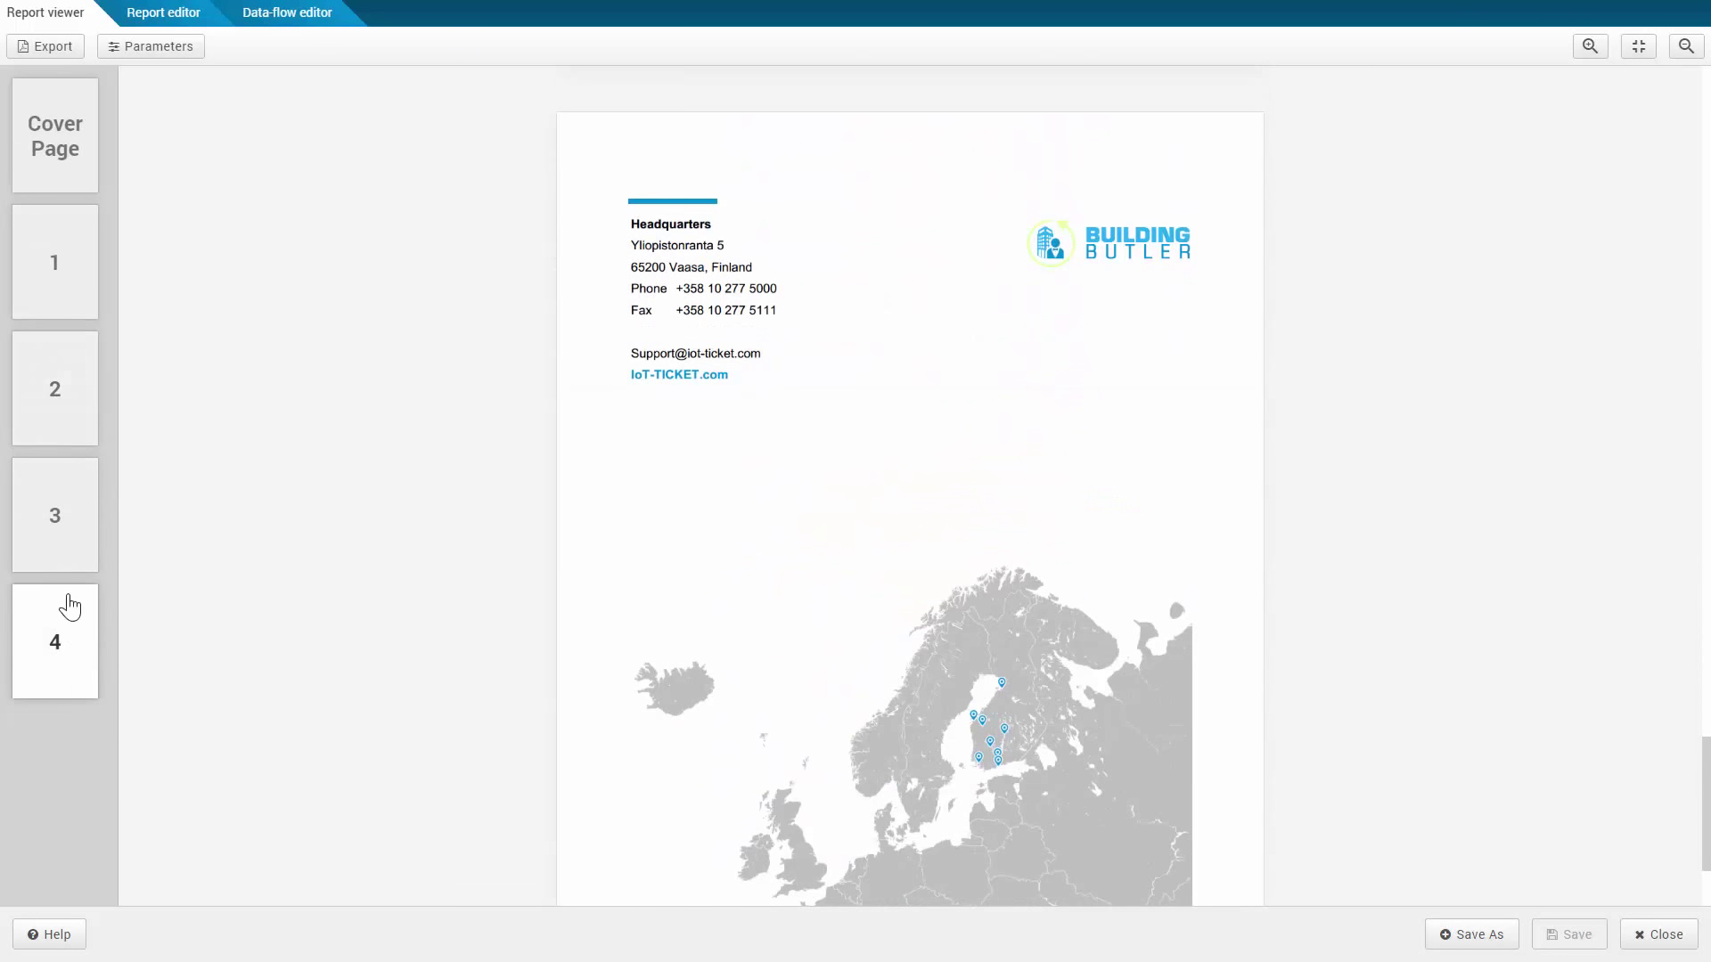
click(49, 175)
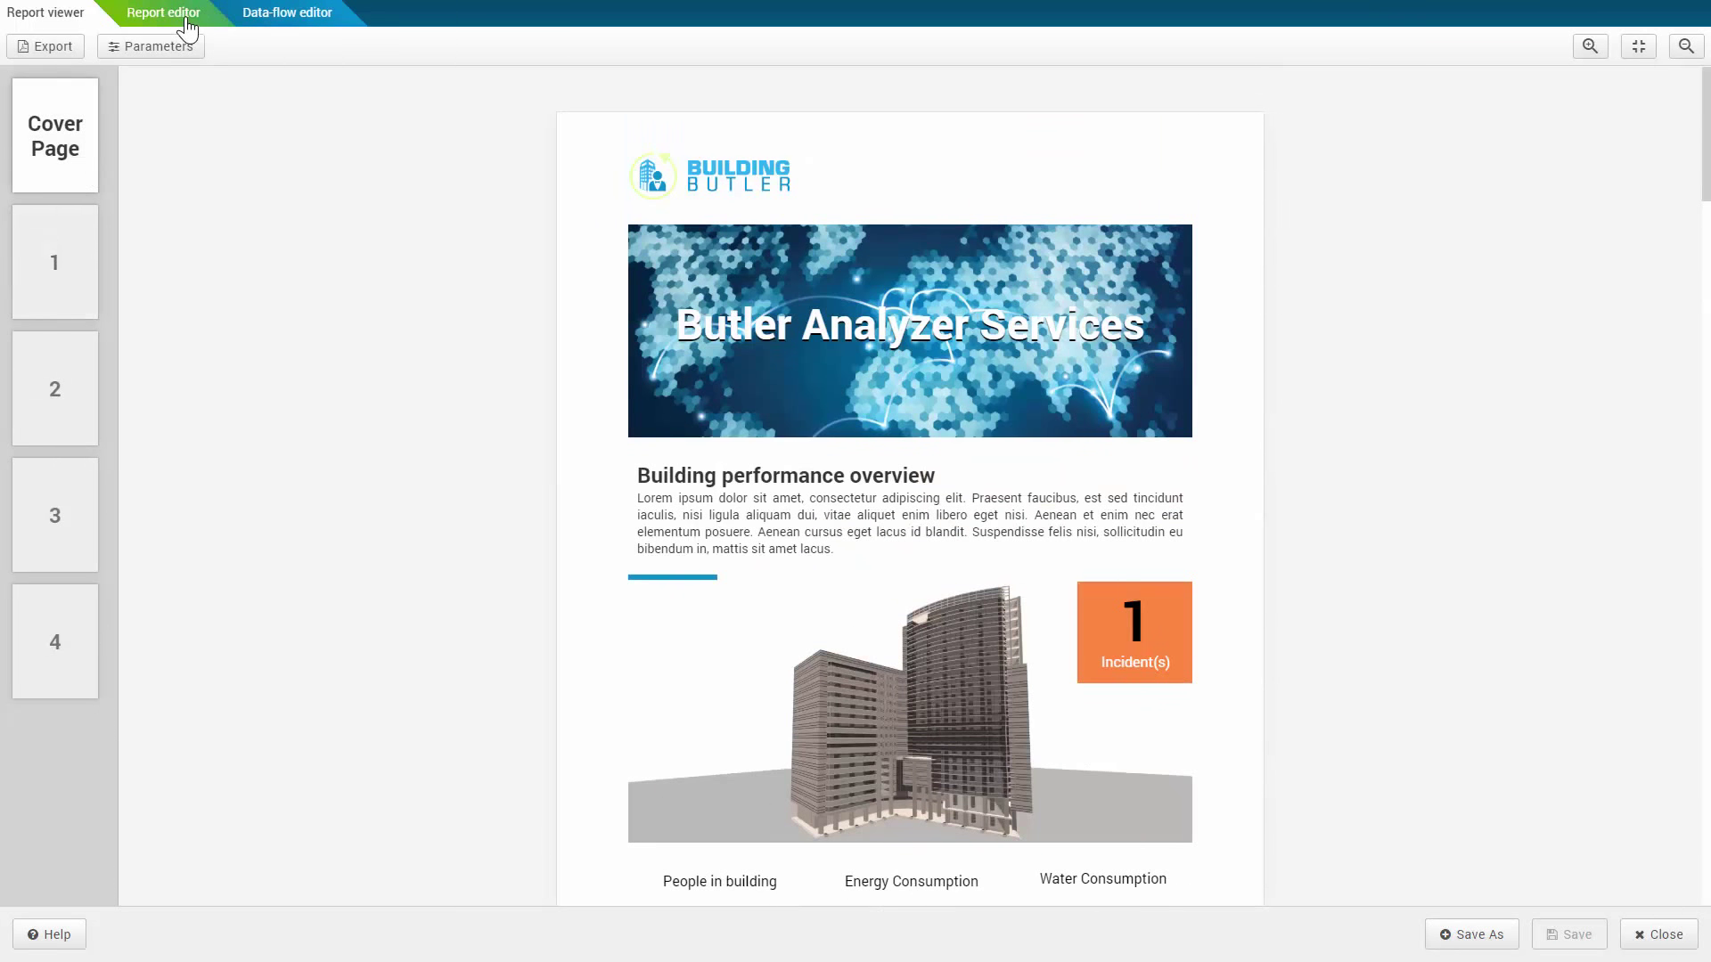
- In the Report editor, change the cover heading to 'Annual building performance overview report'
click(184, 25)
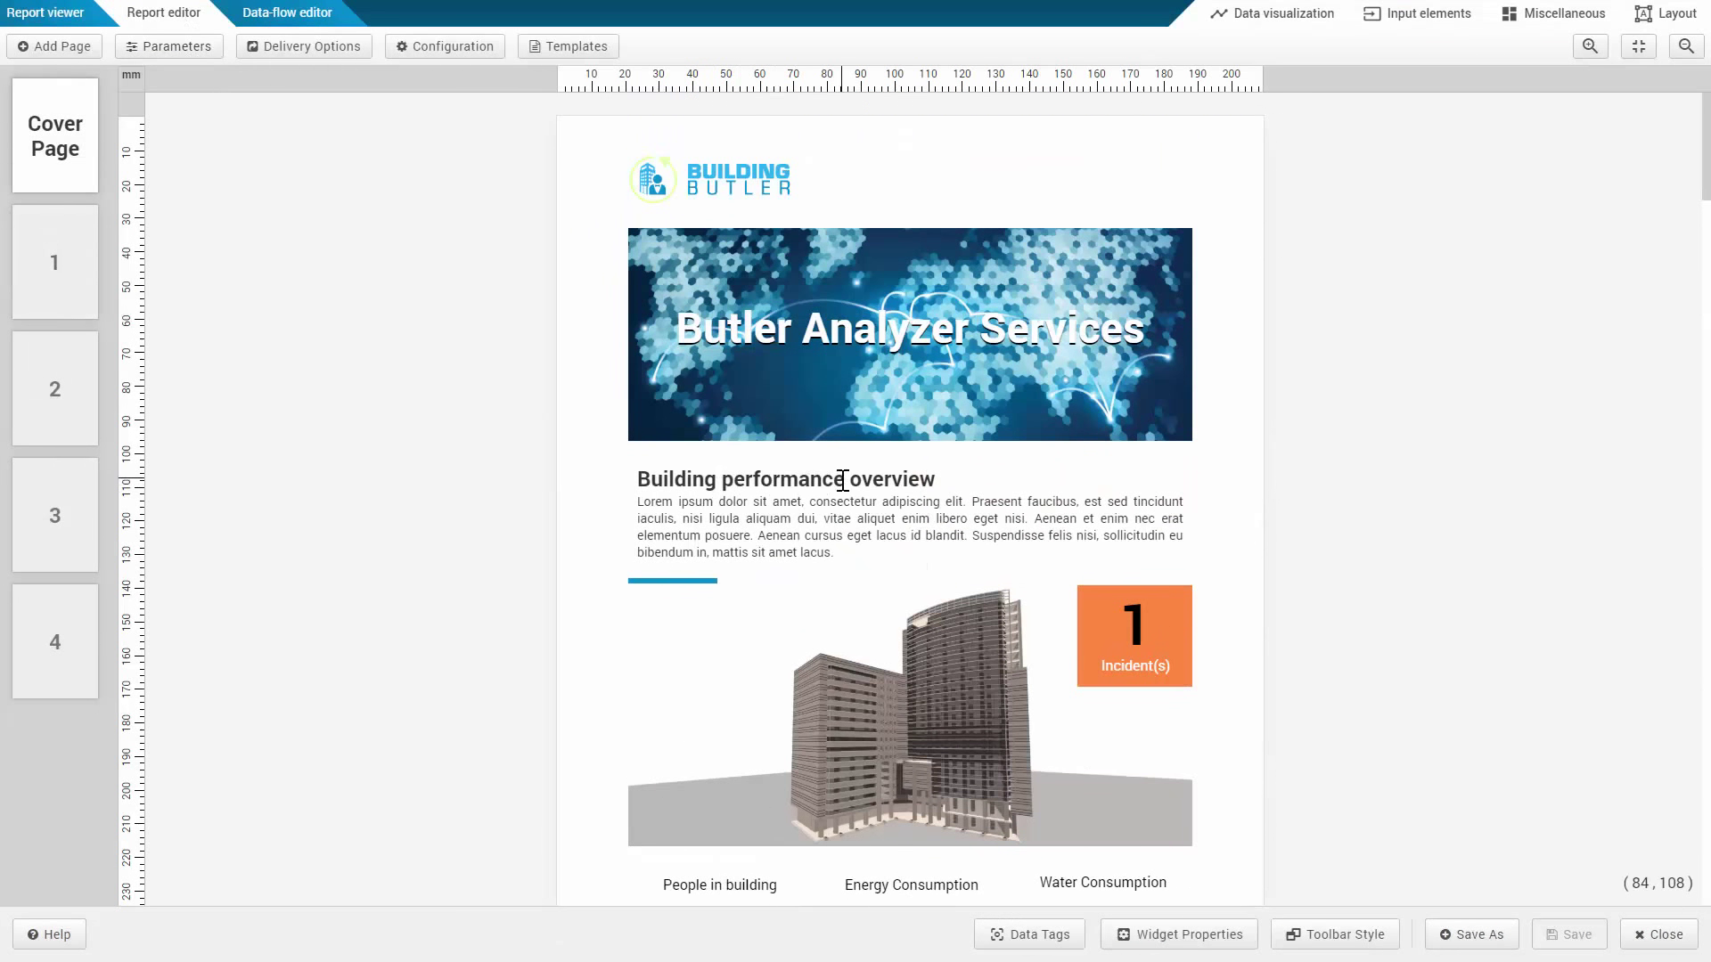
double_click(638, 476)
text(A)
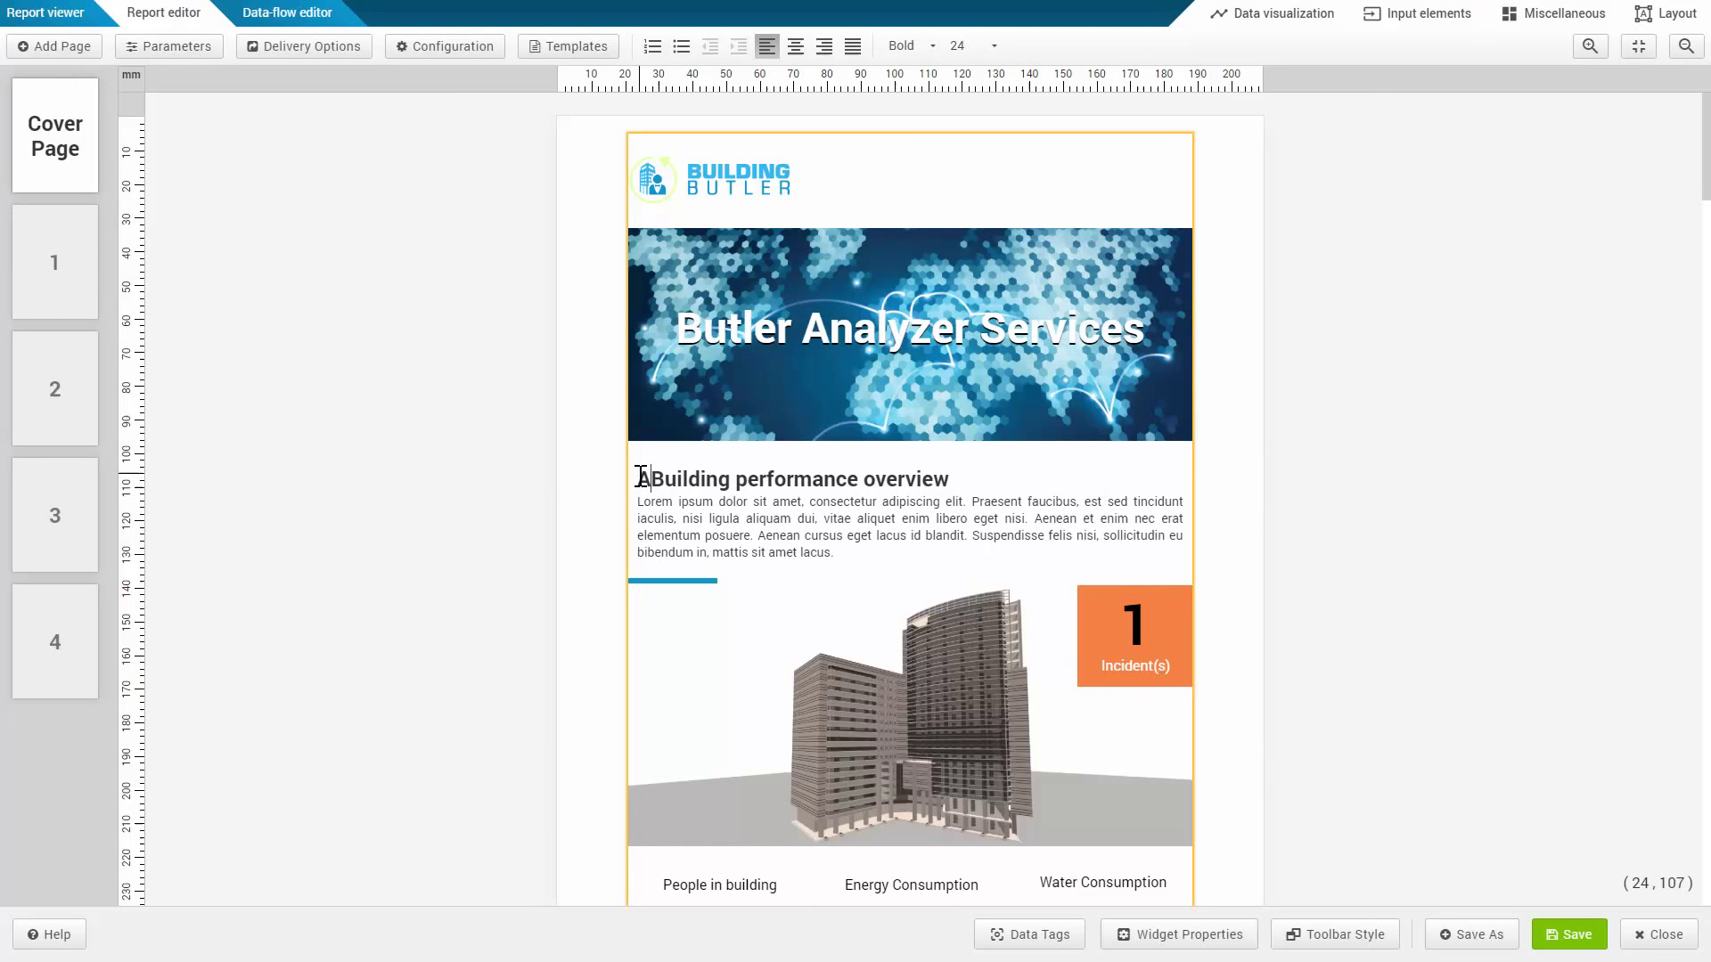
text(nnual )
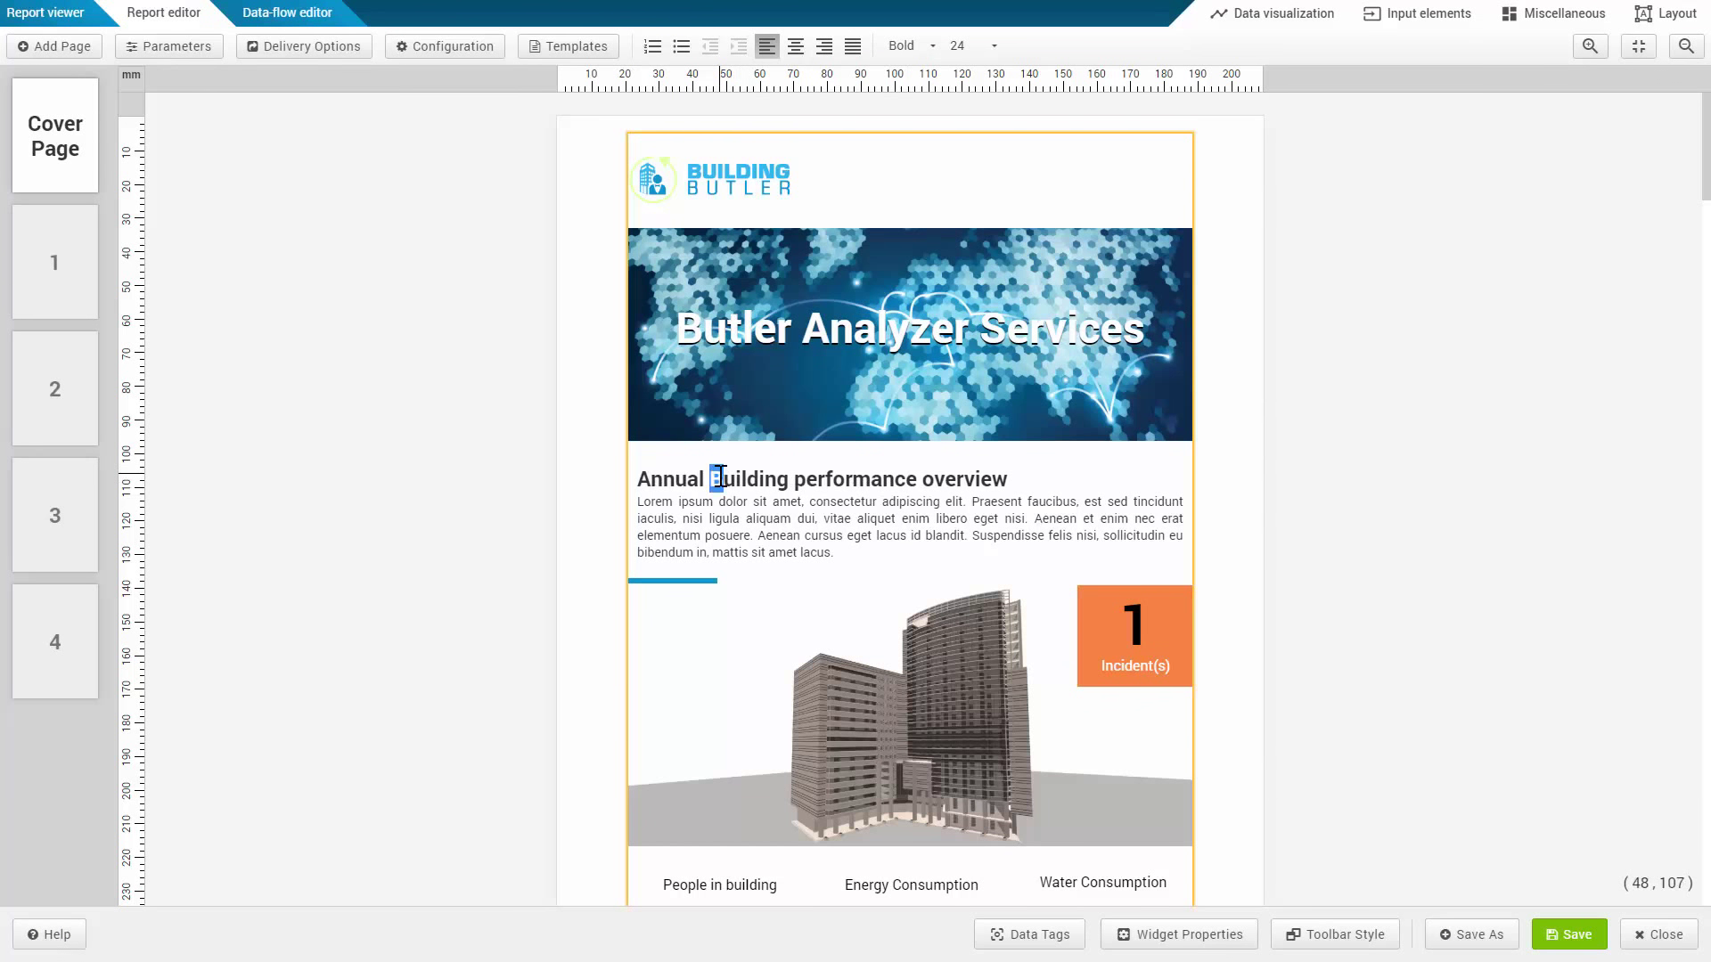
text(b)
click(1025, 480)
text(report)
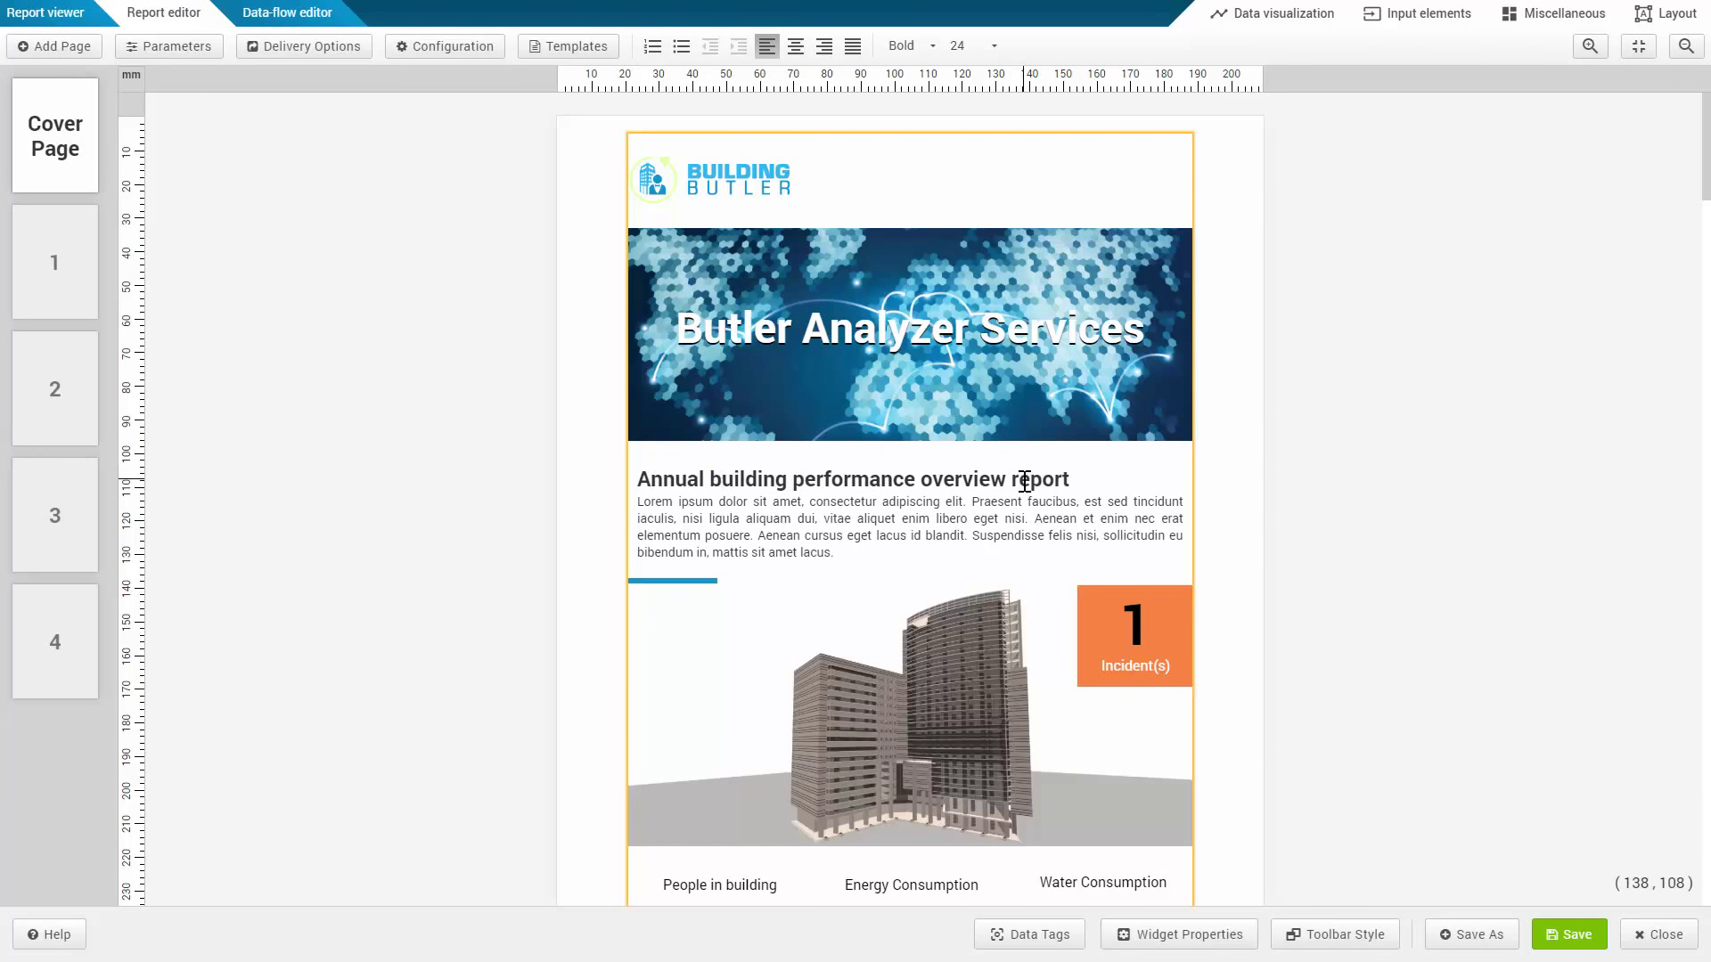
mouse_move(1272, 14)
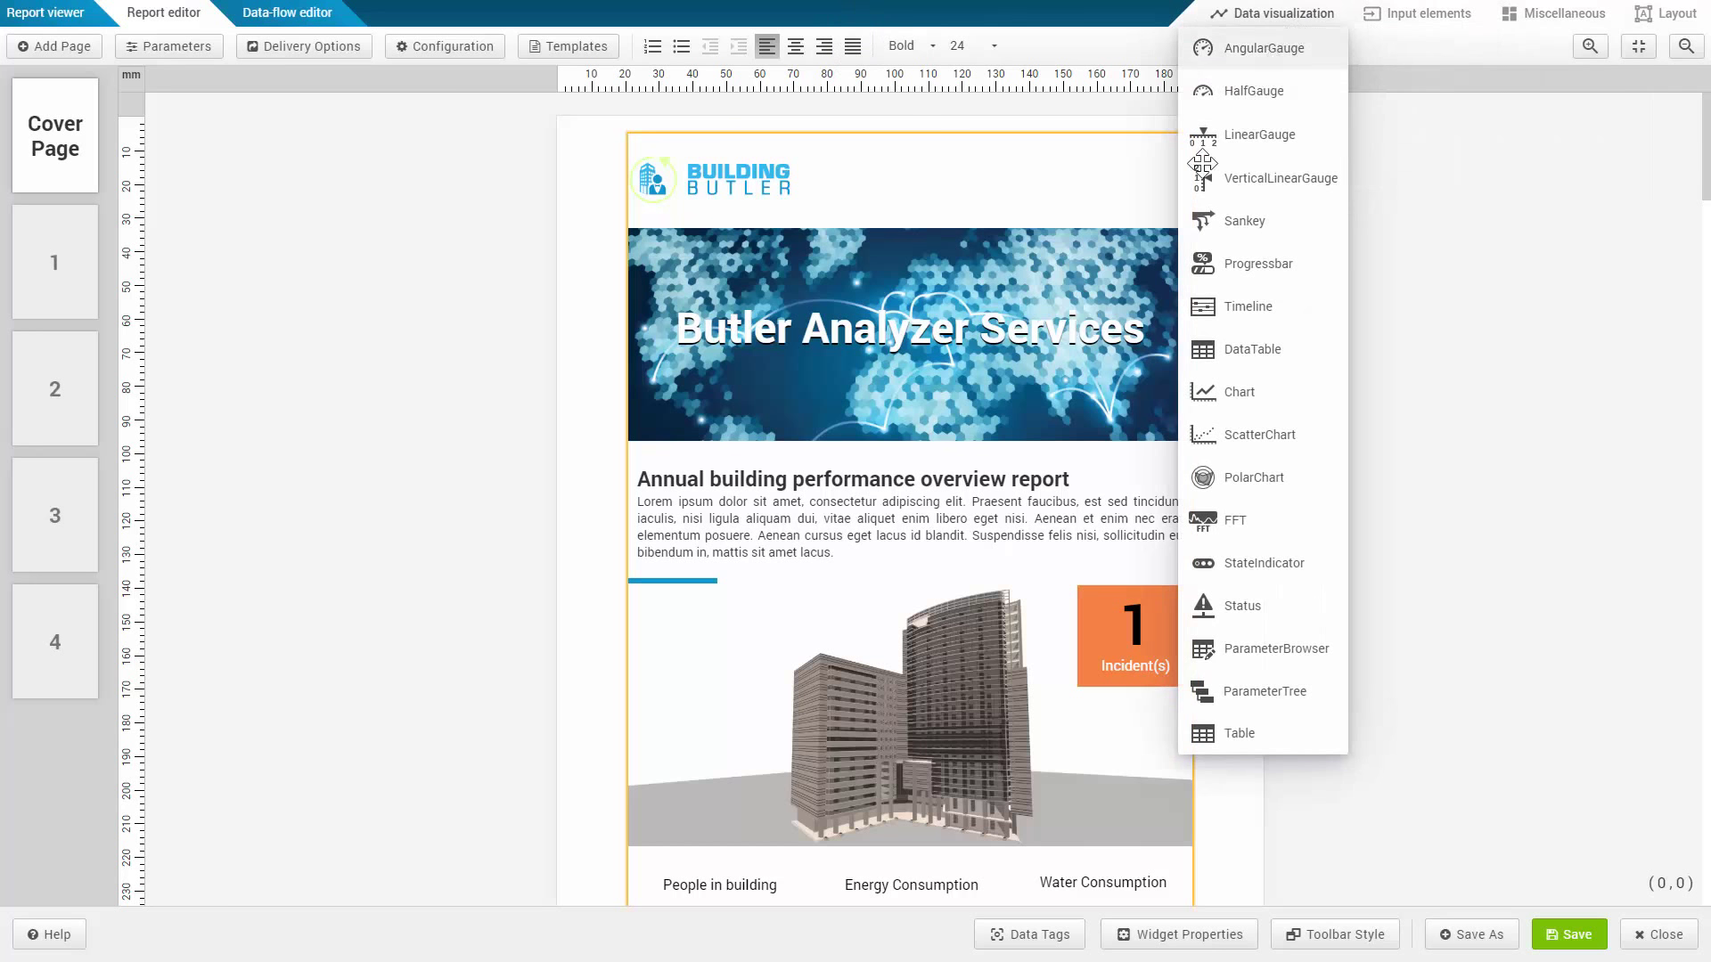
- Add an angular gauge at the page's top right, linked to tag 10050 AO1 Function
drag(1202, 164, 1020, 144)
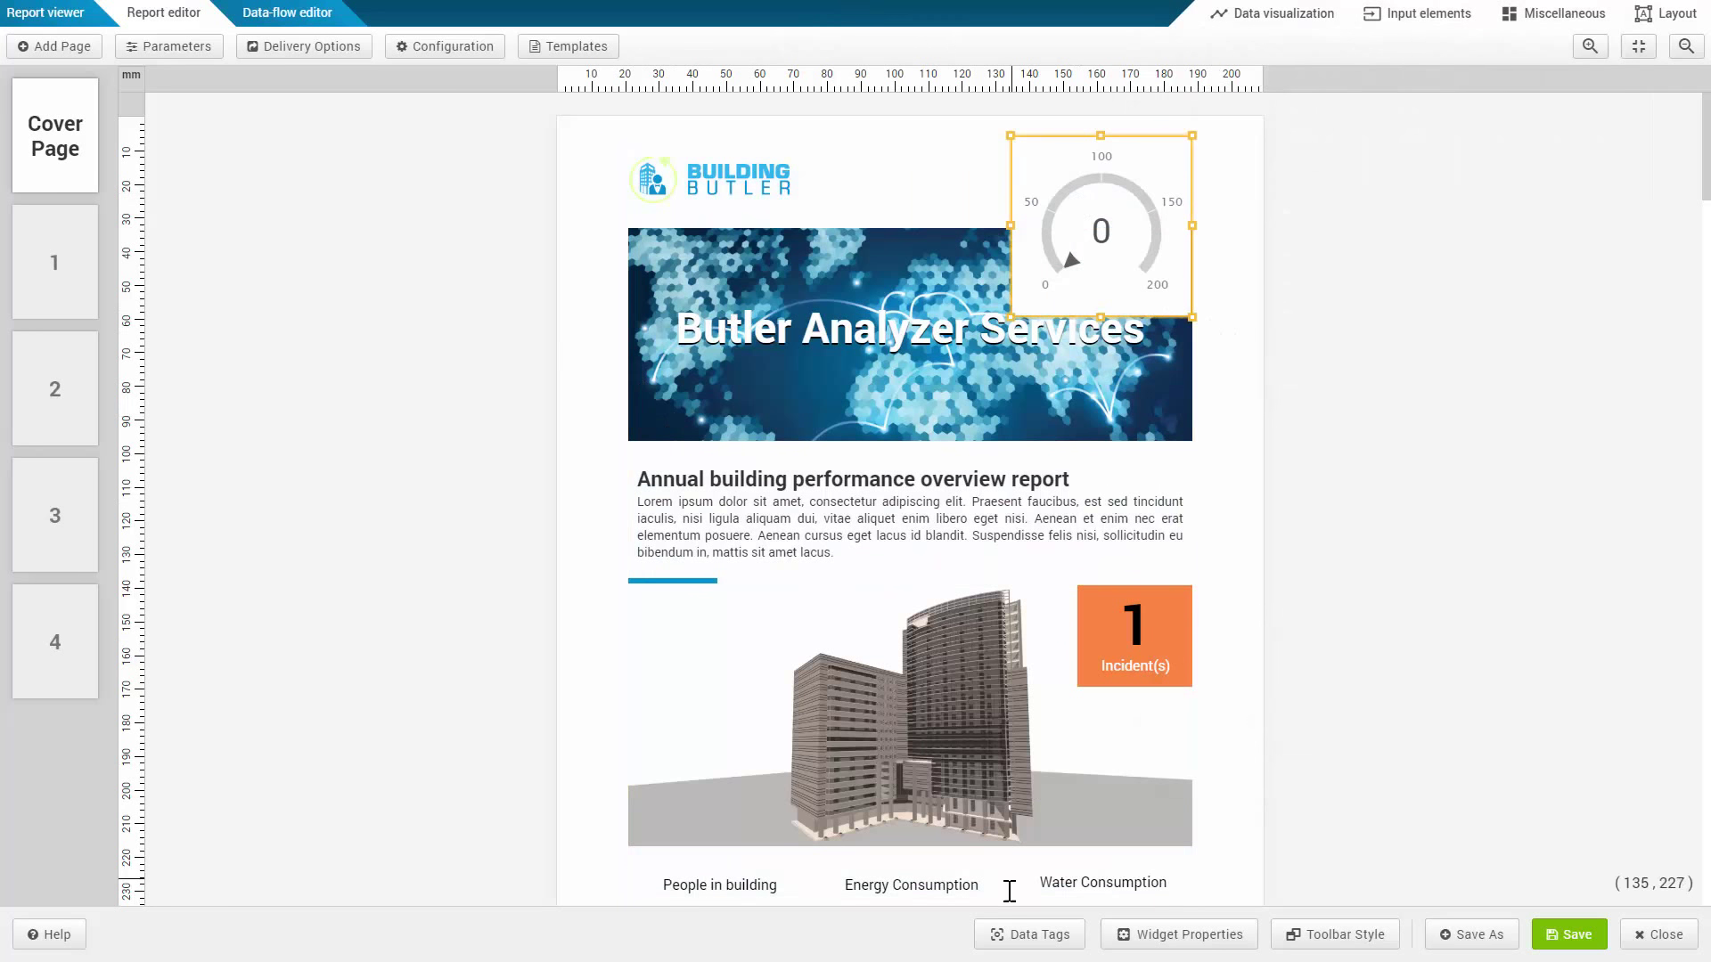
click(1030, 934)
drag(633, 61, 342, 176)
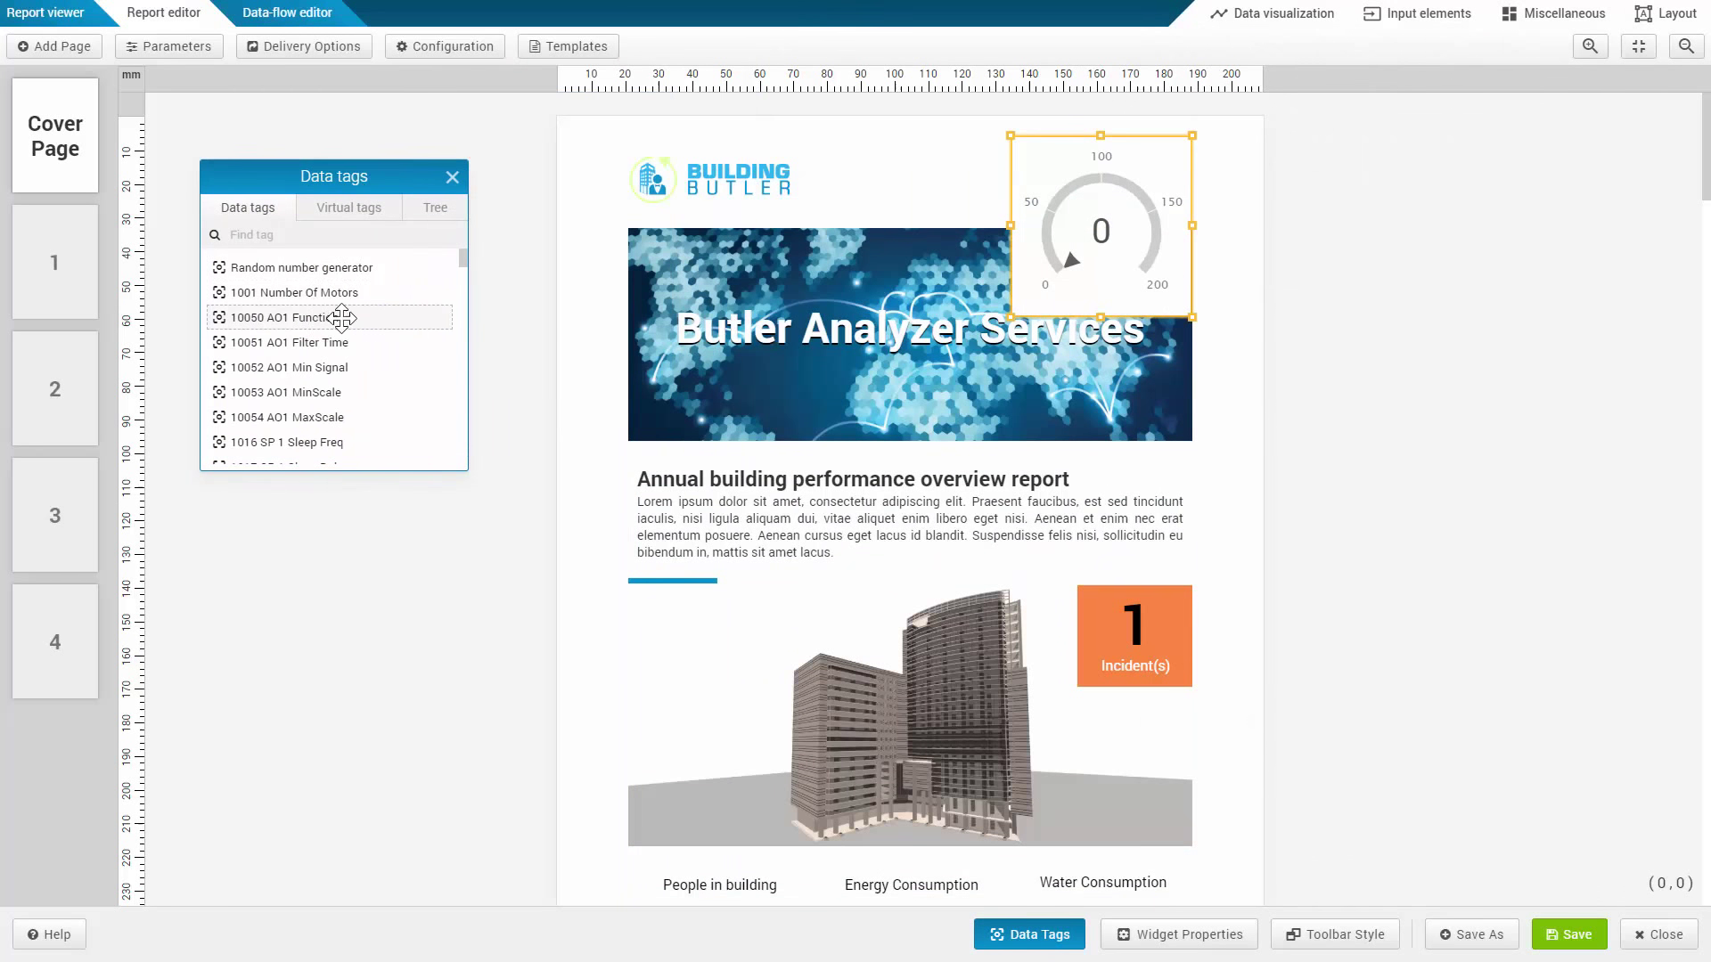
drag(343, 317, 1038, 160)
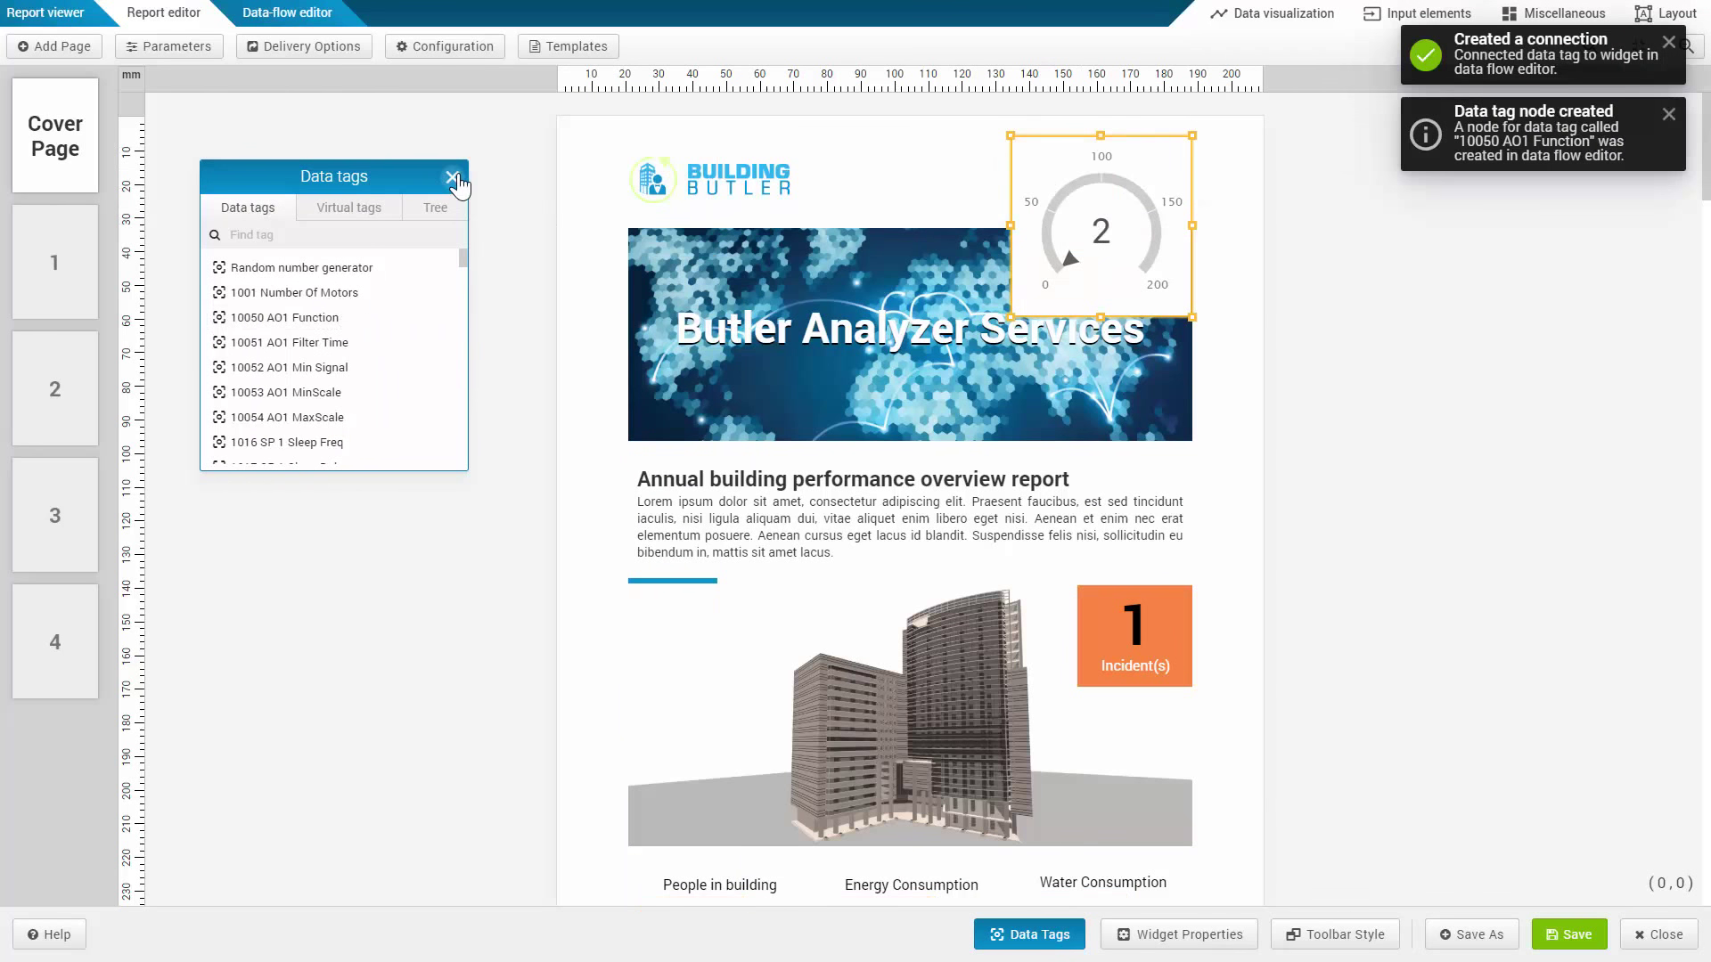
click(453, 178)
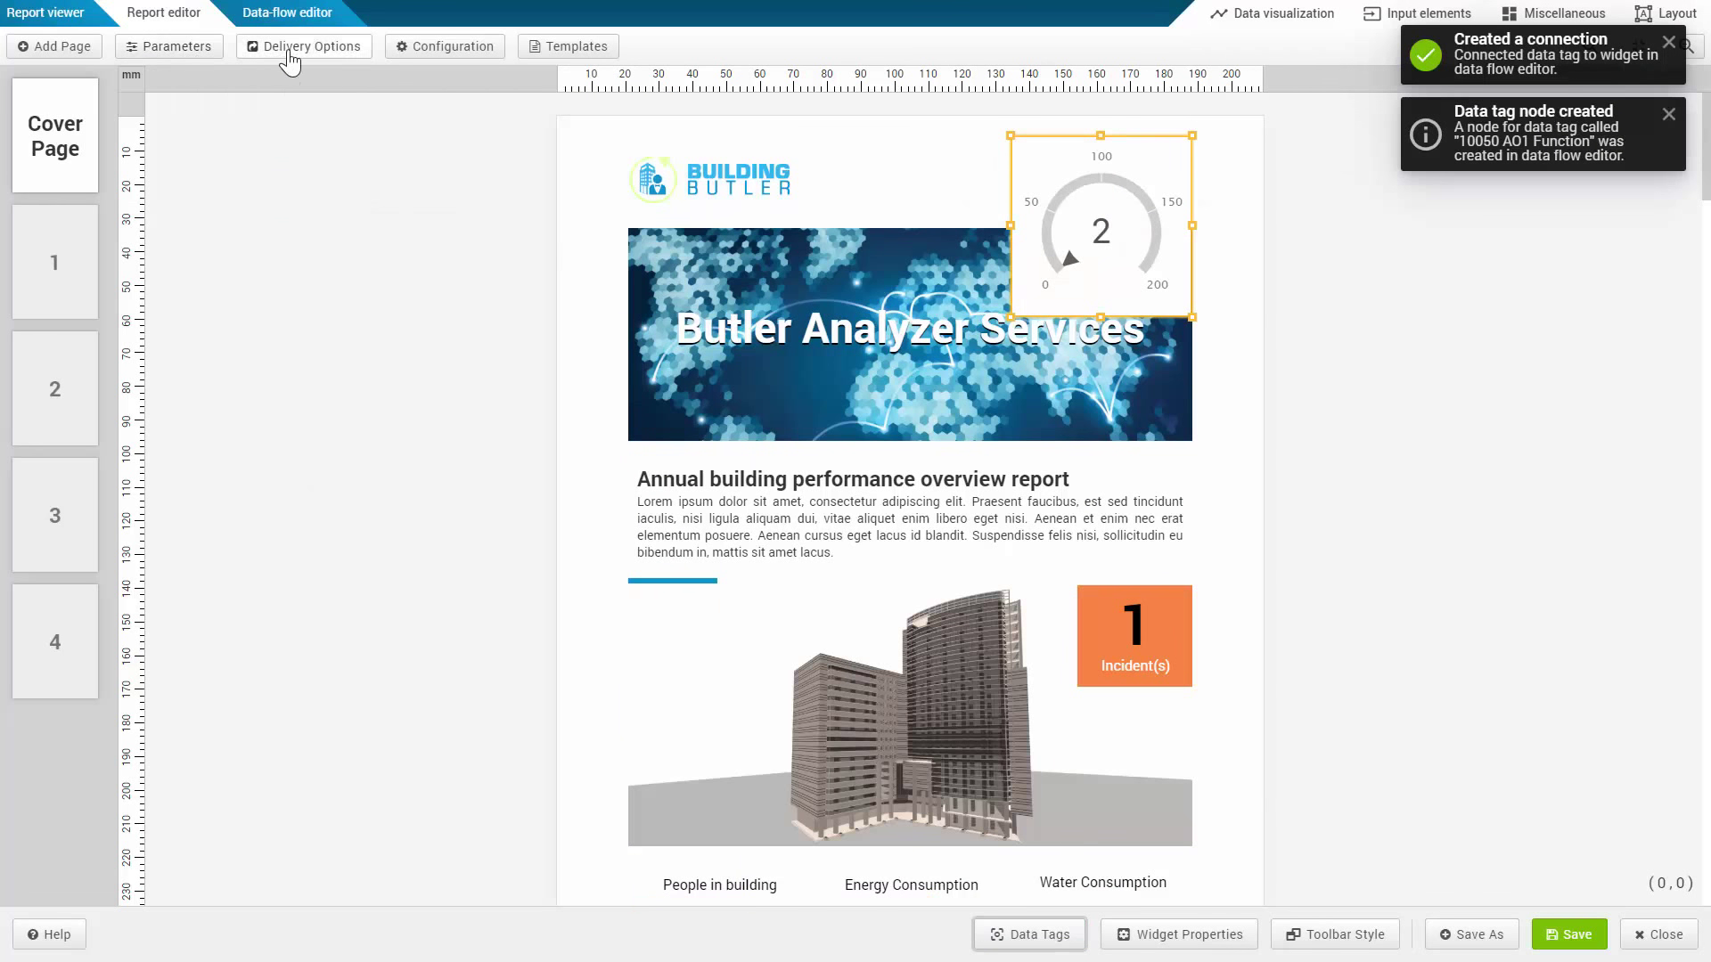
- Set the report's delivery options to weekly on Tuesday, Thursday and Friday at 08:00
click(290, 49)
click(705, 243)
click(693, 321)
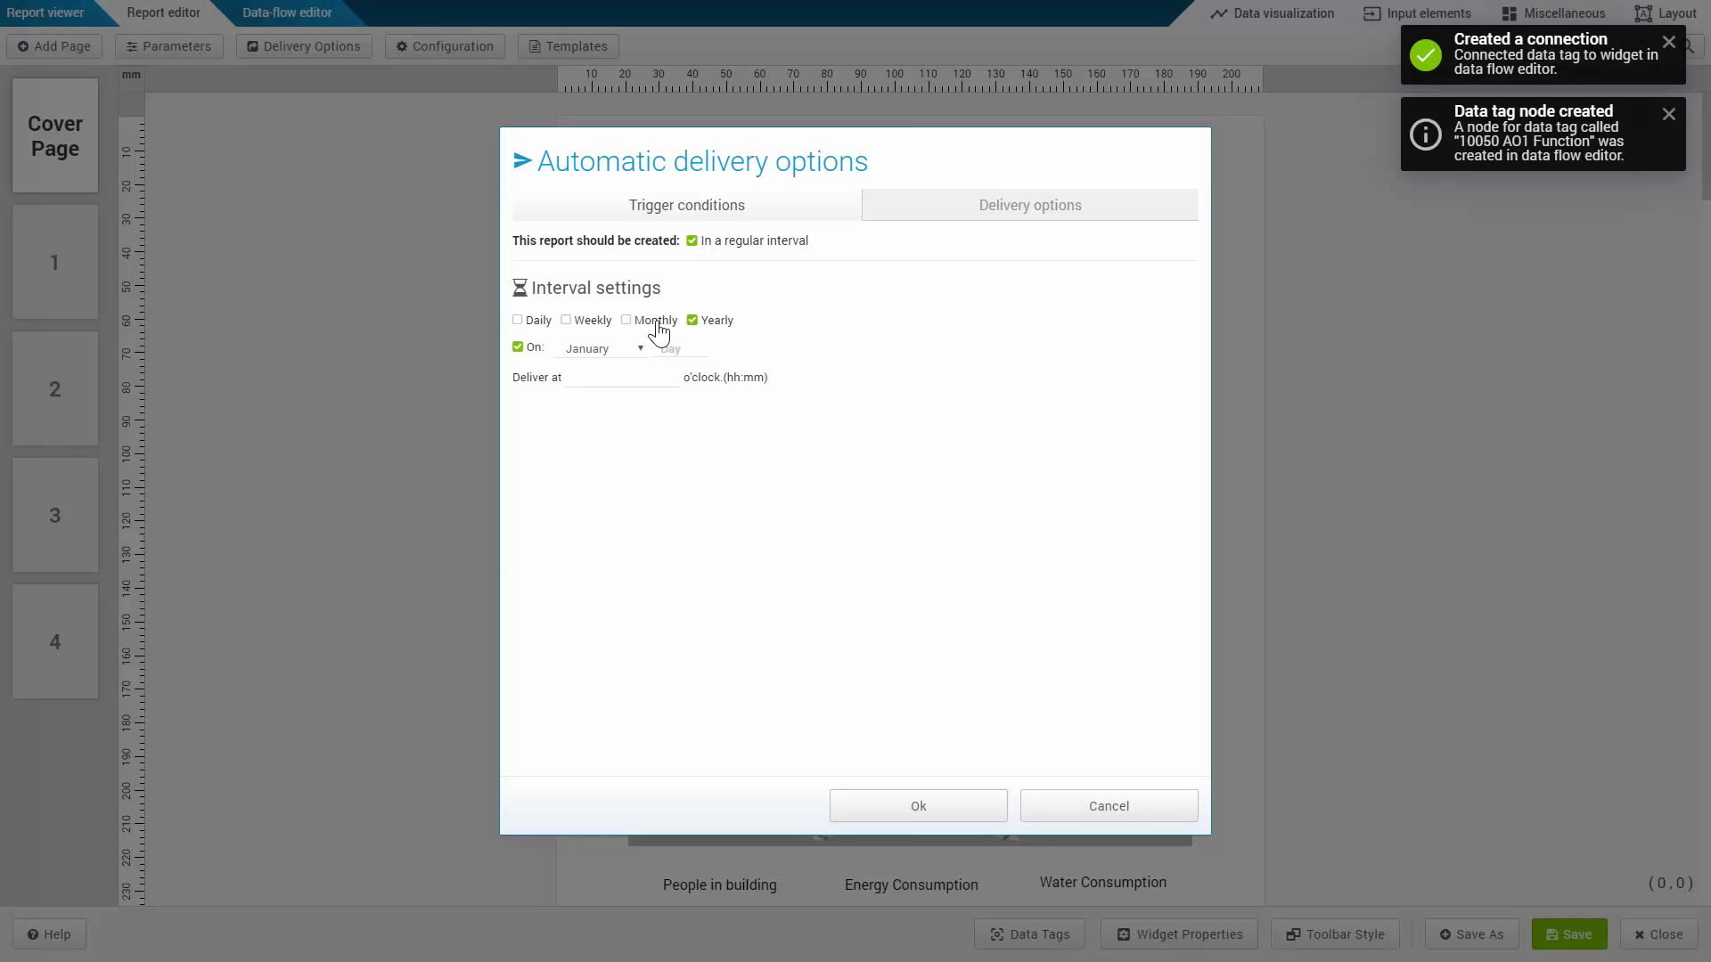
click(626, 321)
click(565, 321)
click(565, 322)
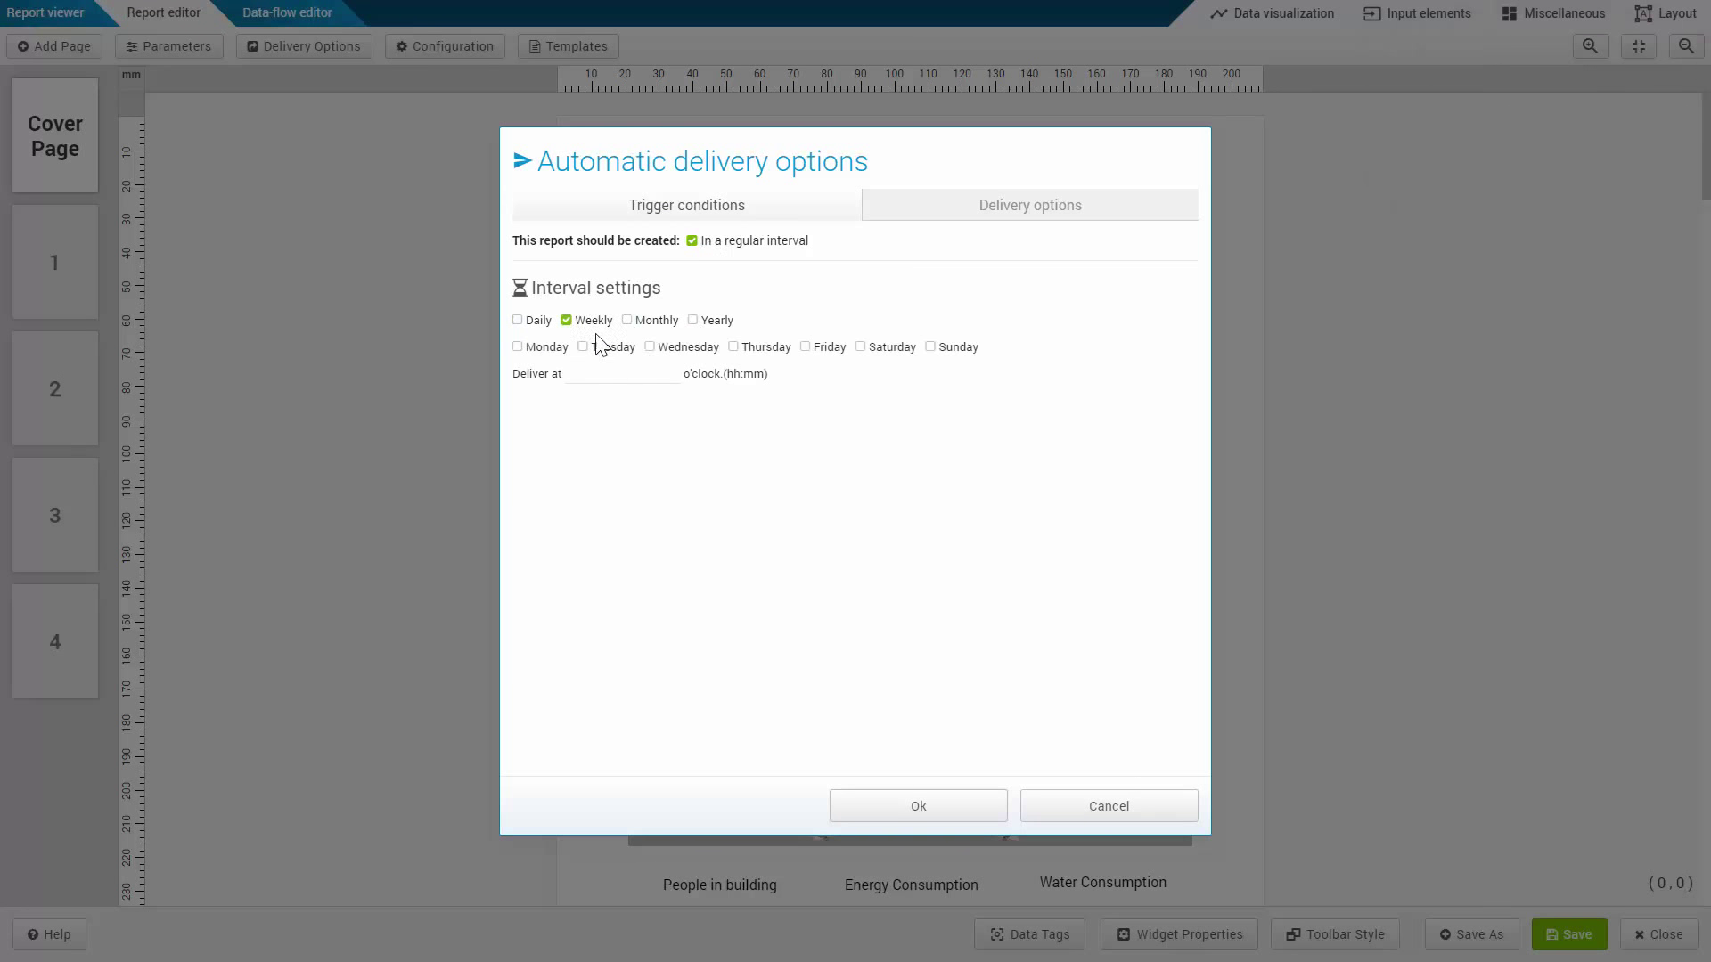
click(732, 347)
click(805, 347)
click(628, 375)
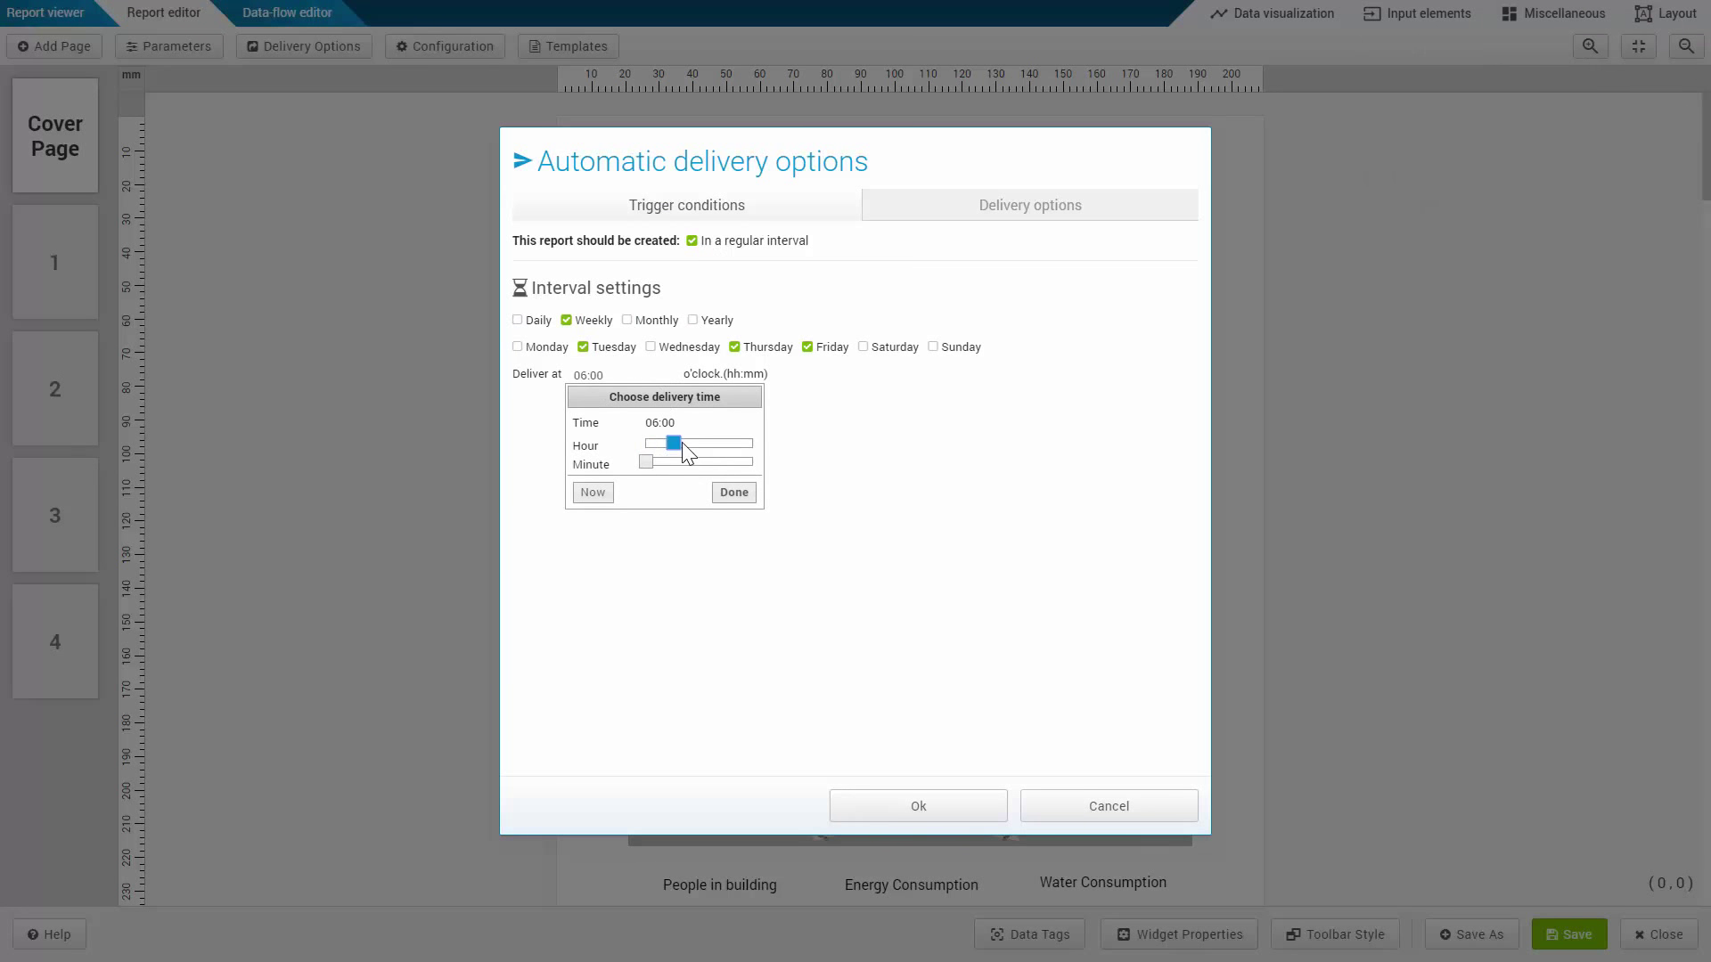
drag(683, 446, 693, 445)
click(733, 493)
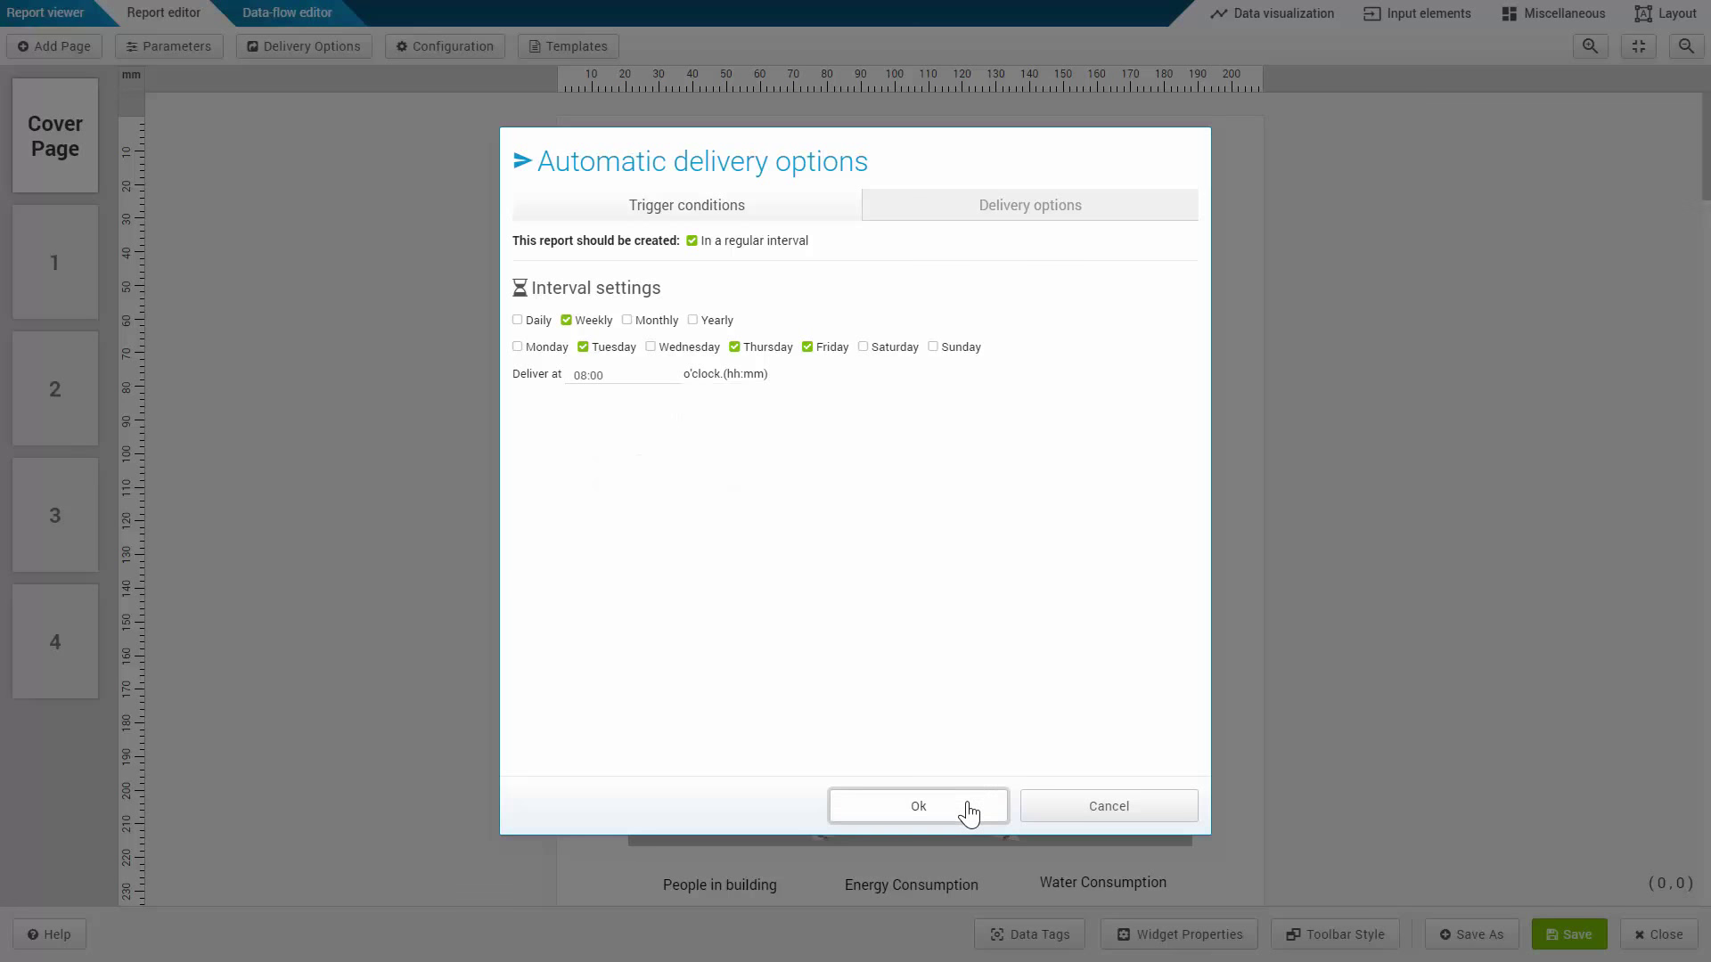